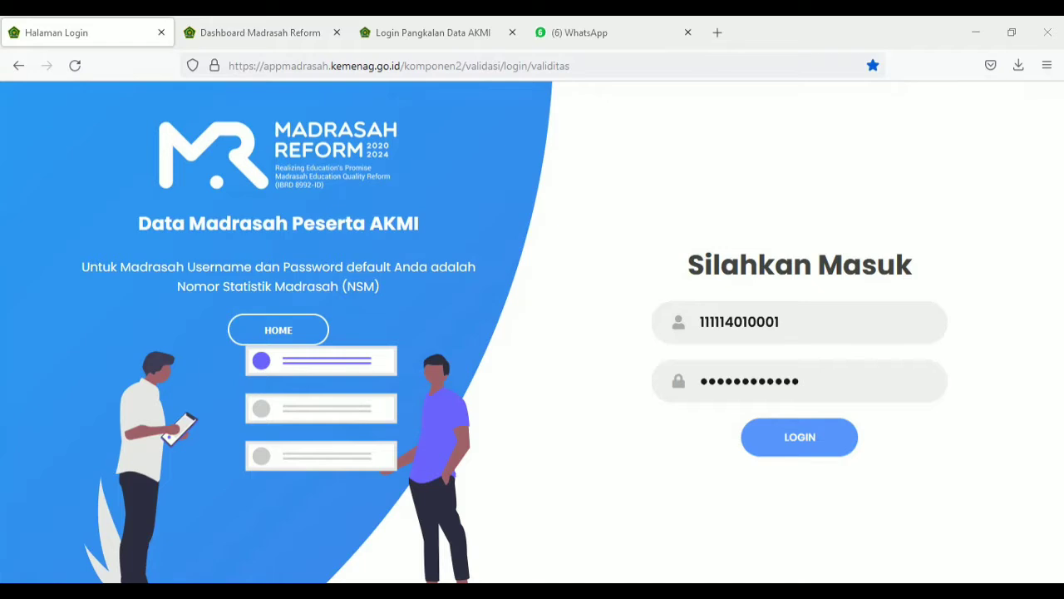
- Read the AKMI Tahap I data collection notification letter in the PDF viewer, then return to the madrasah login page
{"action": "key", "text": "alt+Tab"}
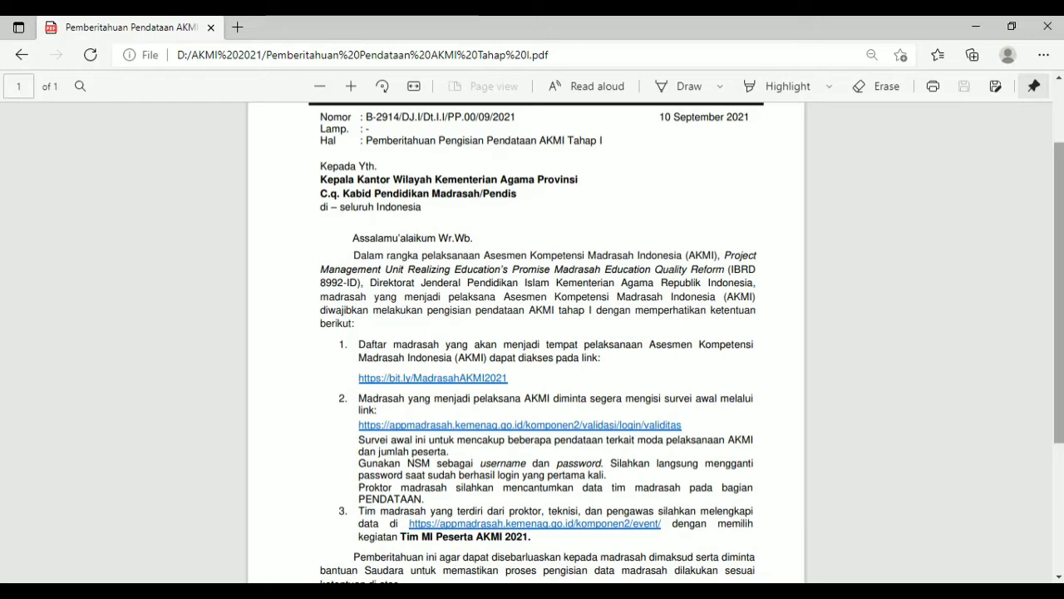
{"action": "left_click_drag", "start_coordinate": [1060, 246], "coordinate": [1055, 157]}
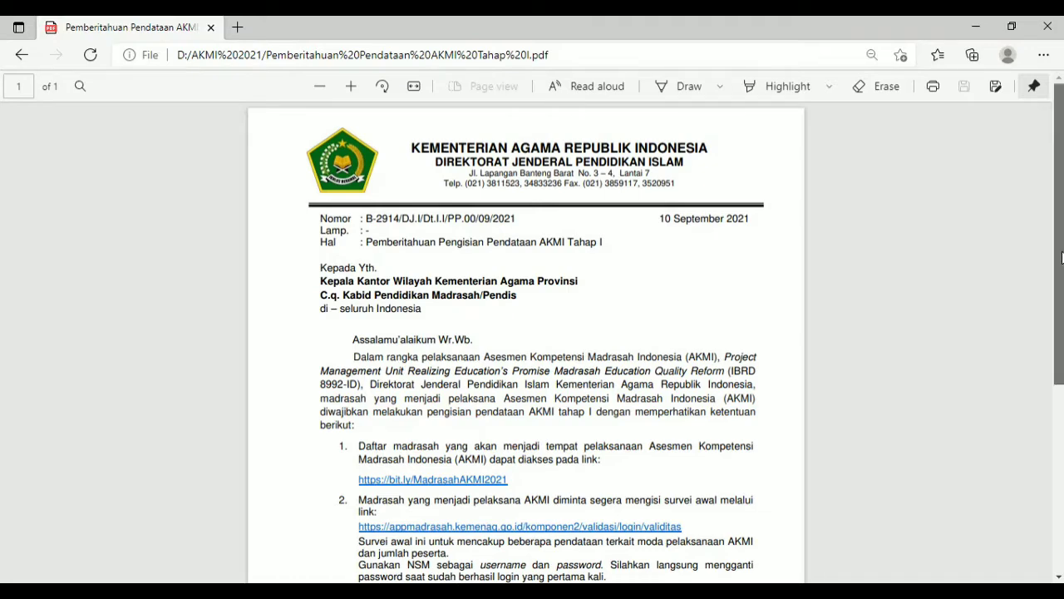
{"action": "left_click_drag", "start_coordinate": [1062, 257], "coordinate": [1052, 300]}
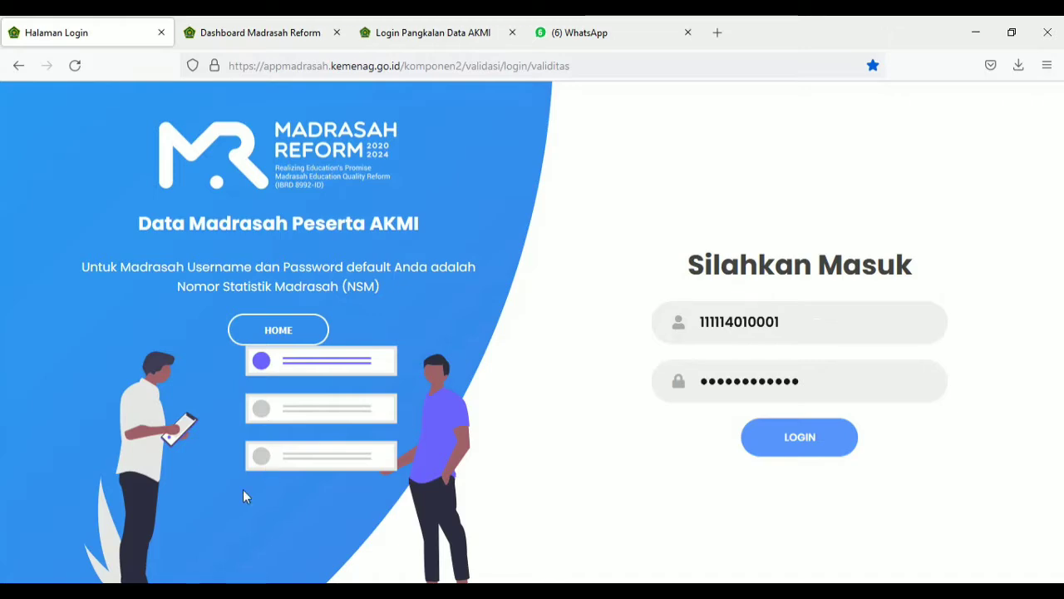
{"action": "left_click", "coordinate": [176, 591]}
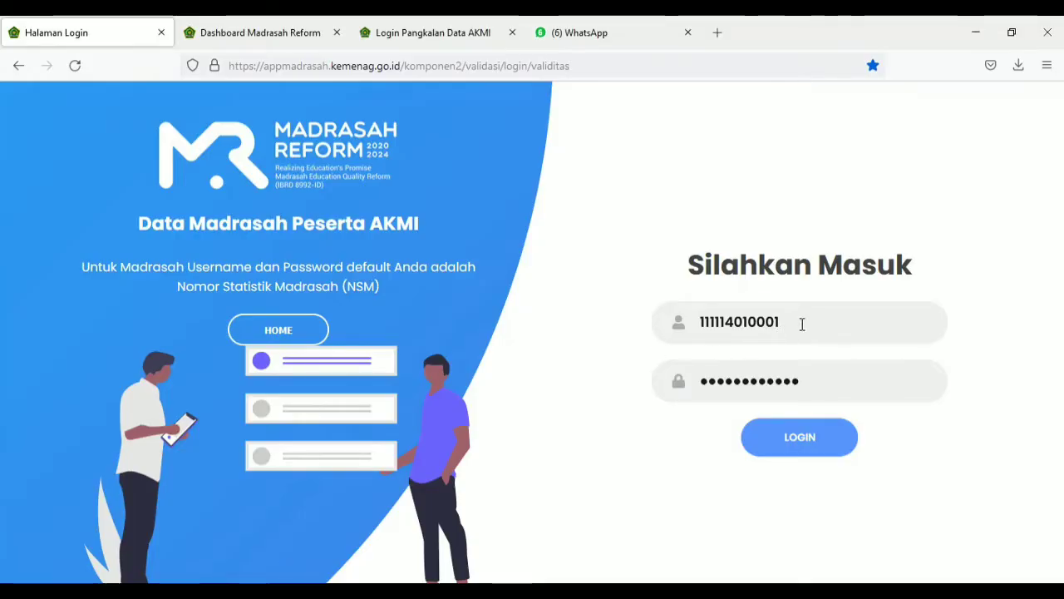
- Fill in the saved madrasah username and account password on the Data Madrasah Peserta AKMI login page and sign in
{"action": "key", "text": "BackSpace"}
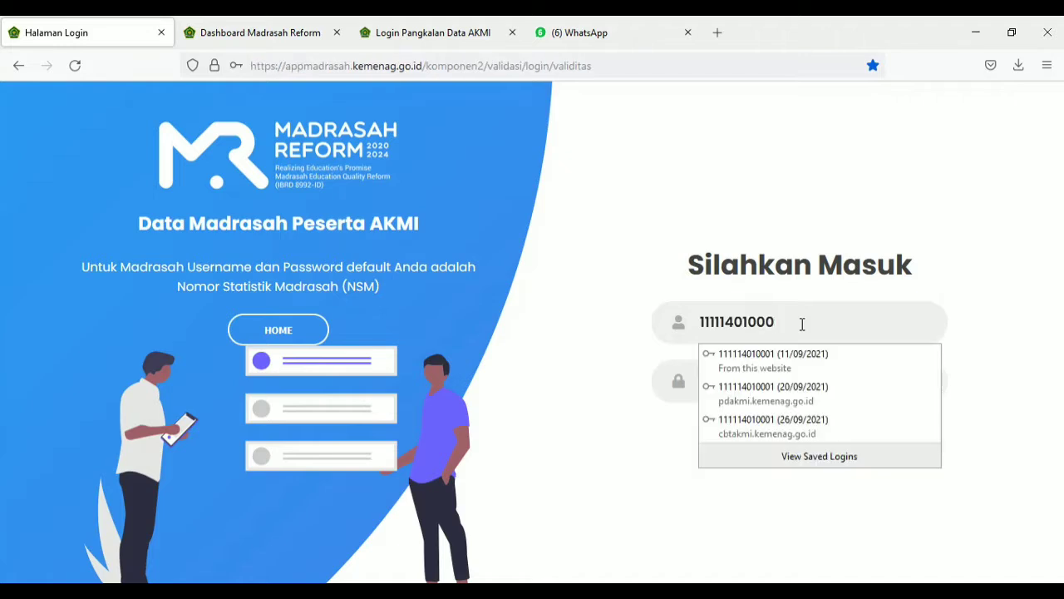
{"action": "left_click", "coordinate": [736, 397]}
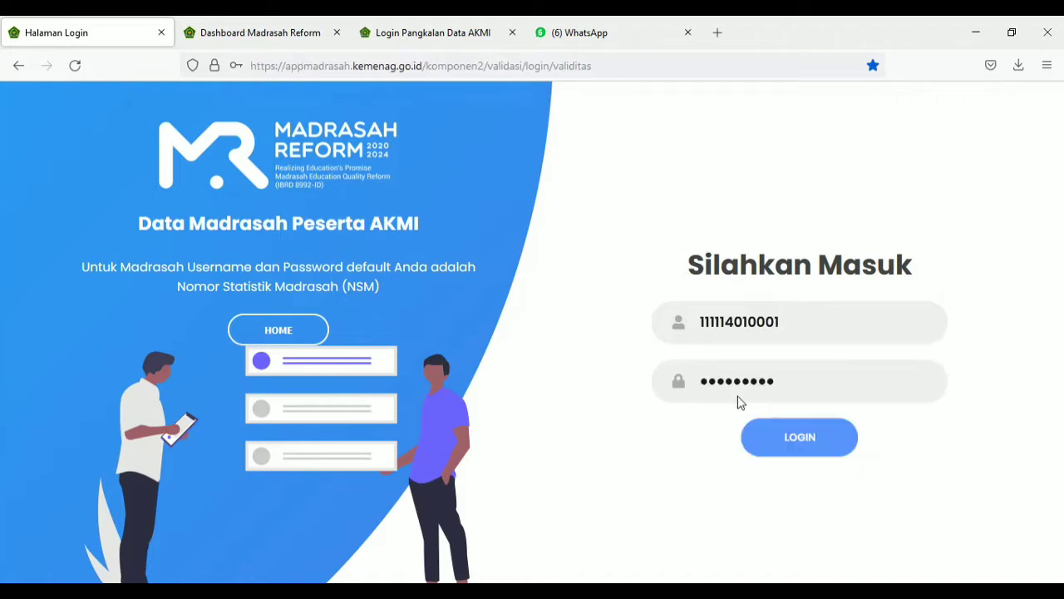
{"action": "left_click", "coordinate": [798, 448]}
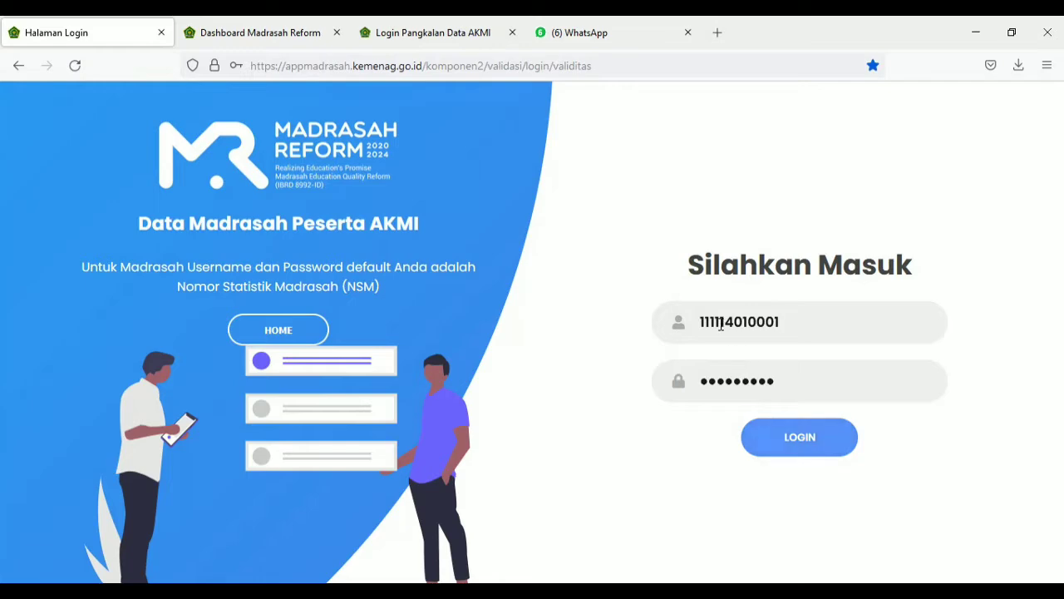
{"action": "left_click", "coordinate": [795, 446]}
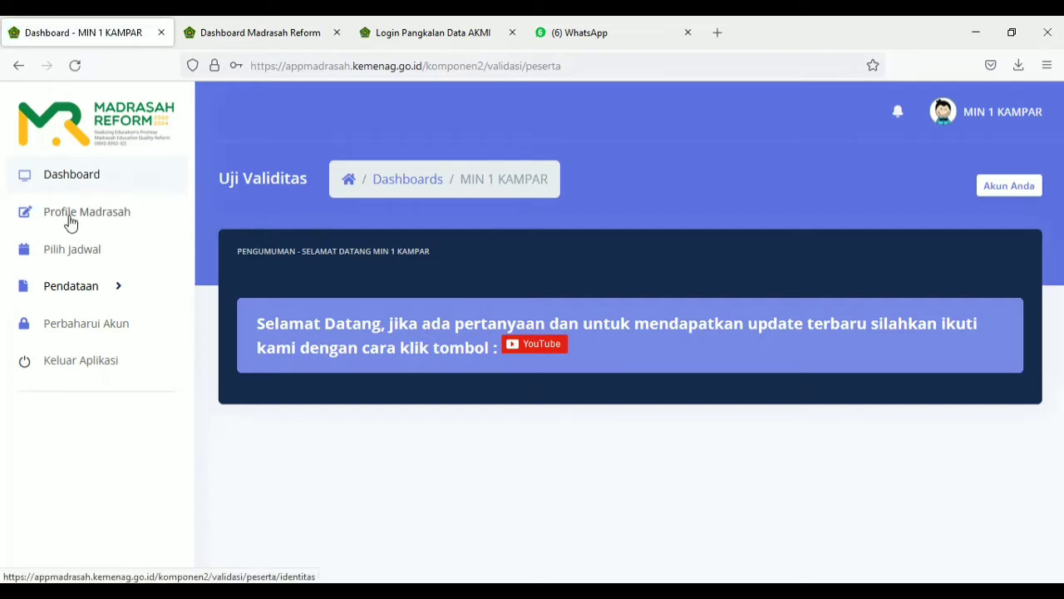
- Review the Pengawas and Proktor lists under Pendataan and view the blank form for adding a proctor
{"action": "left_click", "coordinate": [114, 295]}
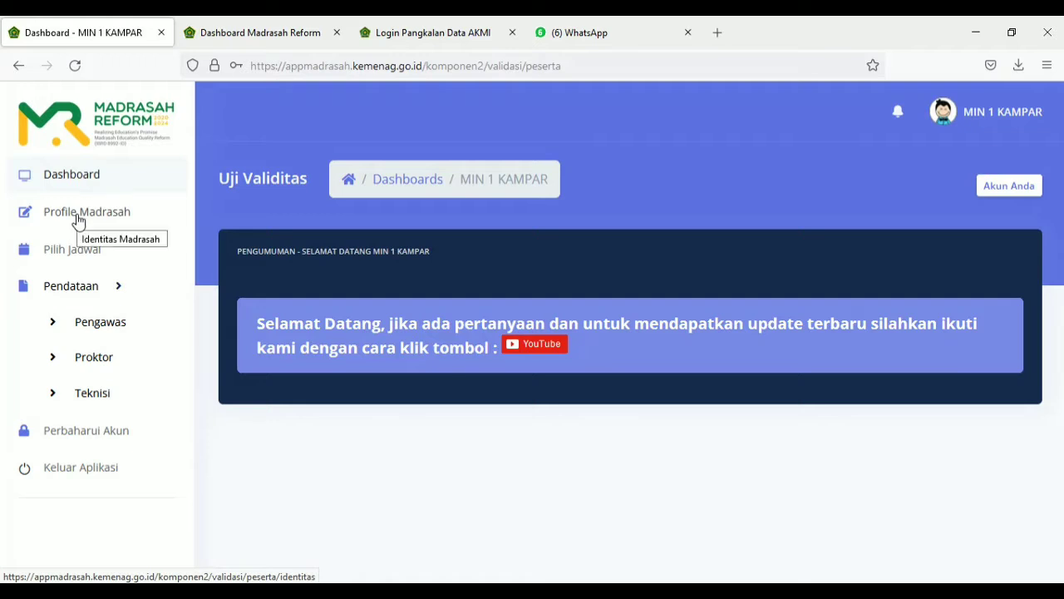
{"action": "left_click", "coordinate": [98, 330]}
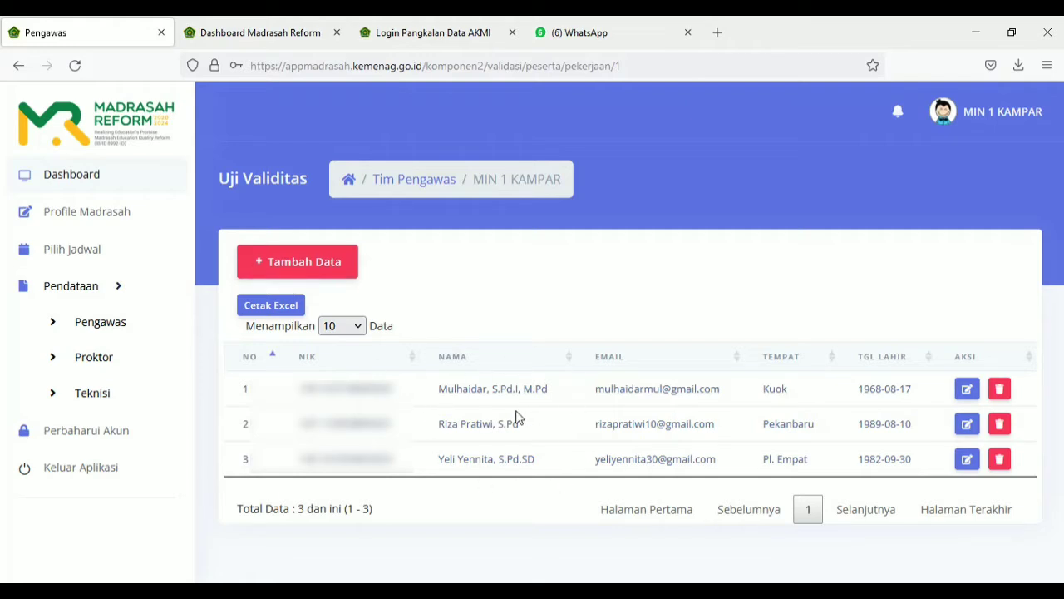
{"action": "left_click", "coordinate": [118, 363]}
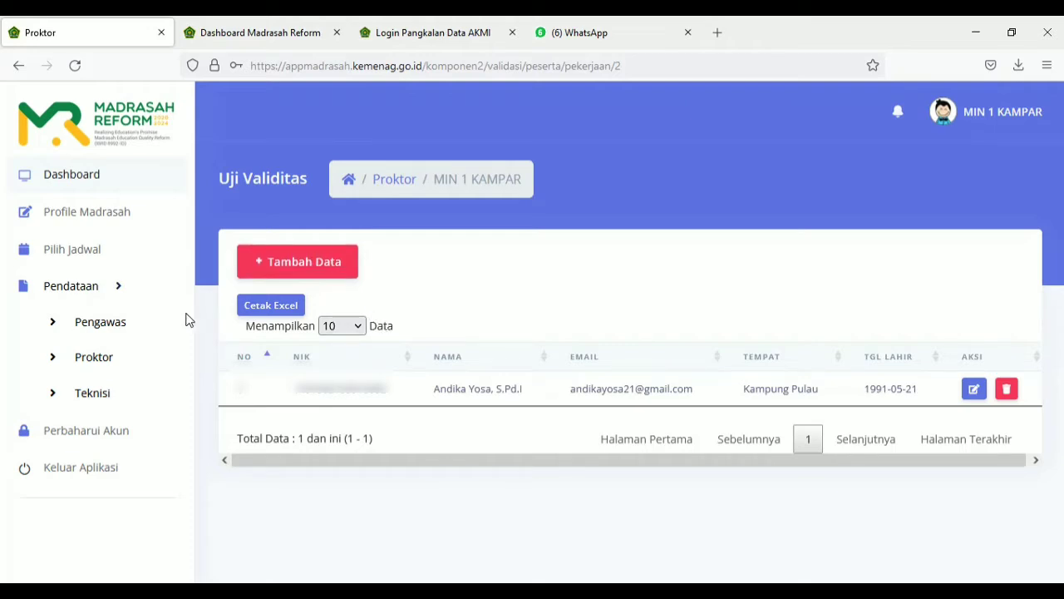
{"action": "left_click", "coordinate": [297, 268]}
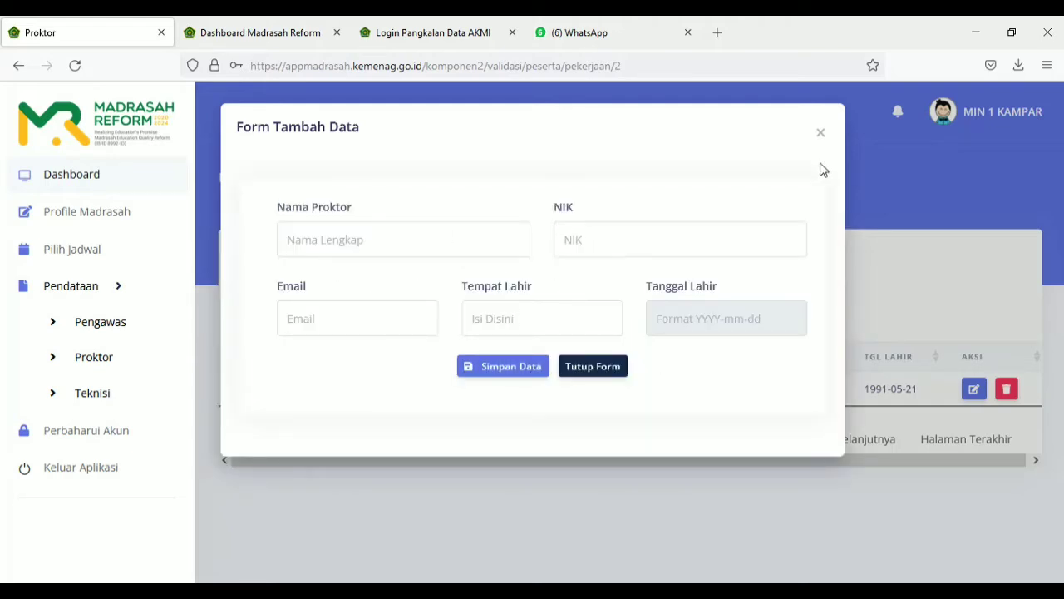
{"action": "left_click", "coordinate": [820, 135]}
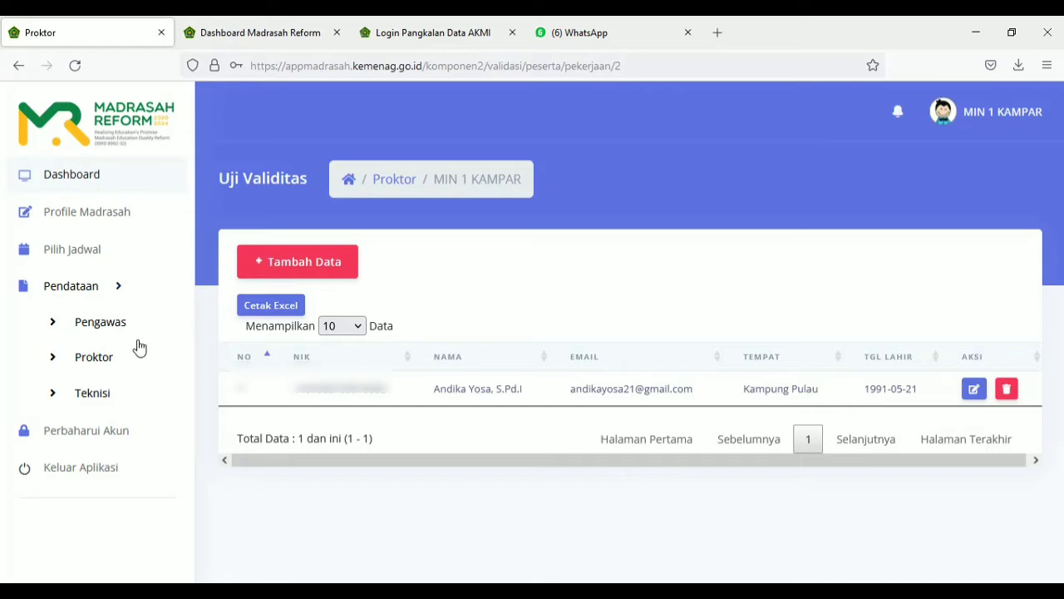
- View the Perbaharui Akun password page and reread the team data instructions in the notification PDF
{"action": "left_click", "coordinate": [111, 440]}
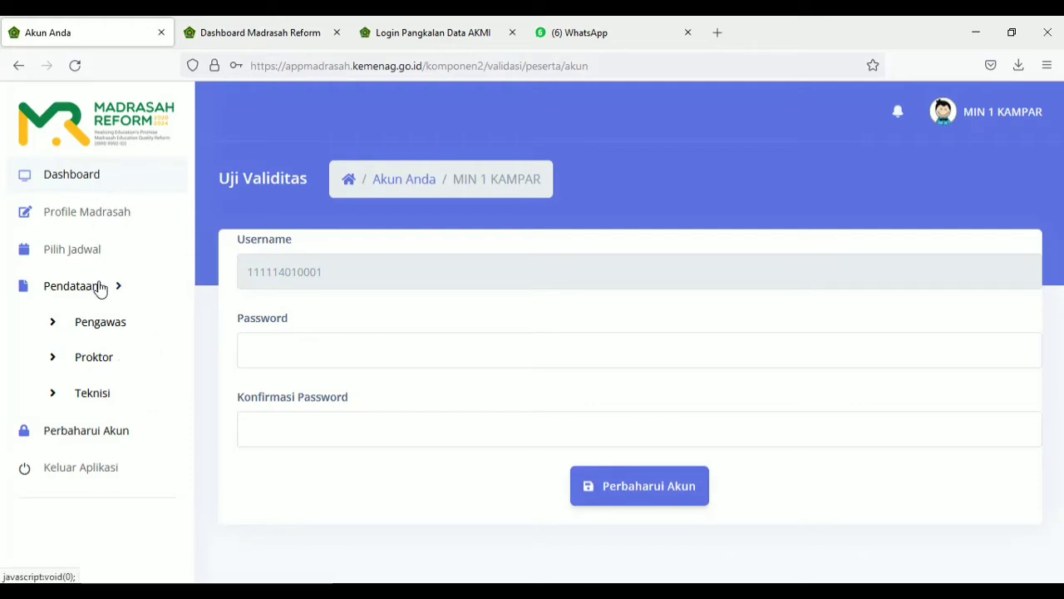
{"action": "left_click", "coordinate": [365, 592]}
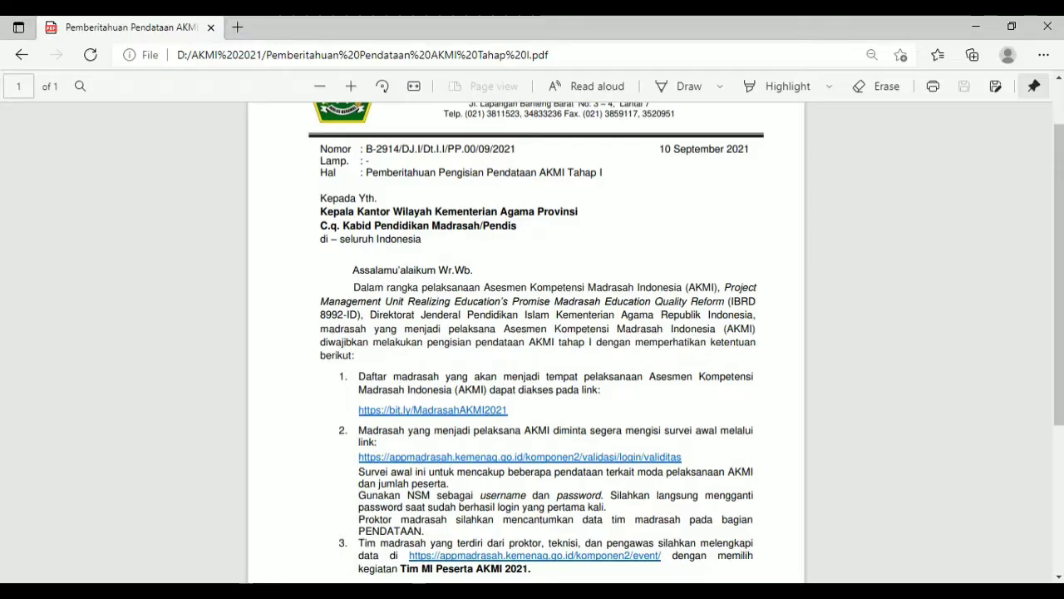
{"action": "left_click_drag", "start_coordinate": [1060, 291], "coordinate": [1060, 350]}
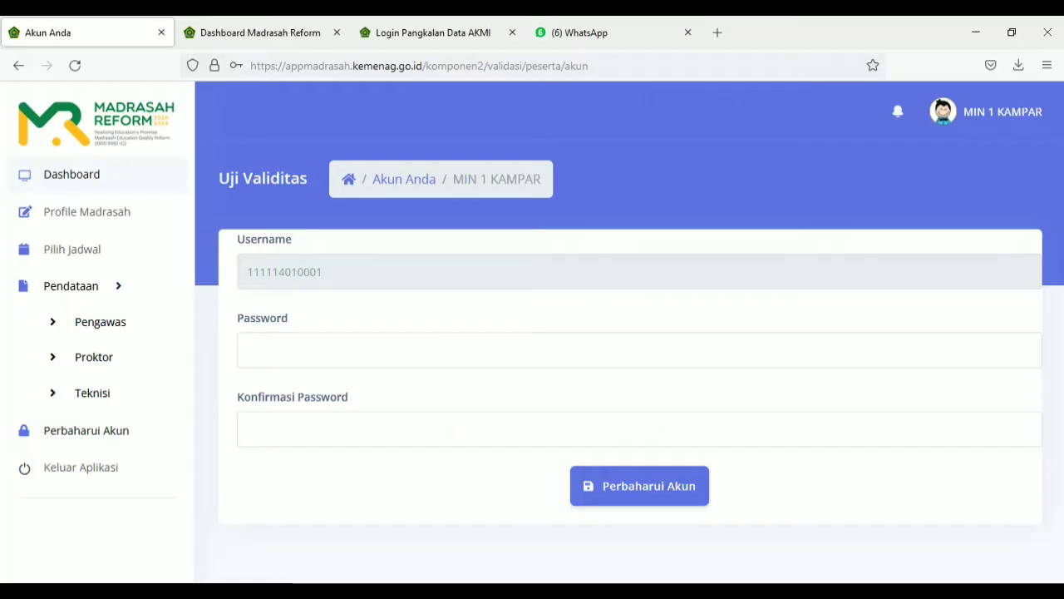
- Select the activity Tim MI Peserta AKMI 2021 on the Madrasah Reform event login page
{"action": "left_click", "coordinate": [273, 33]}
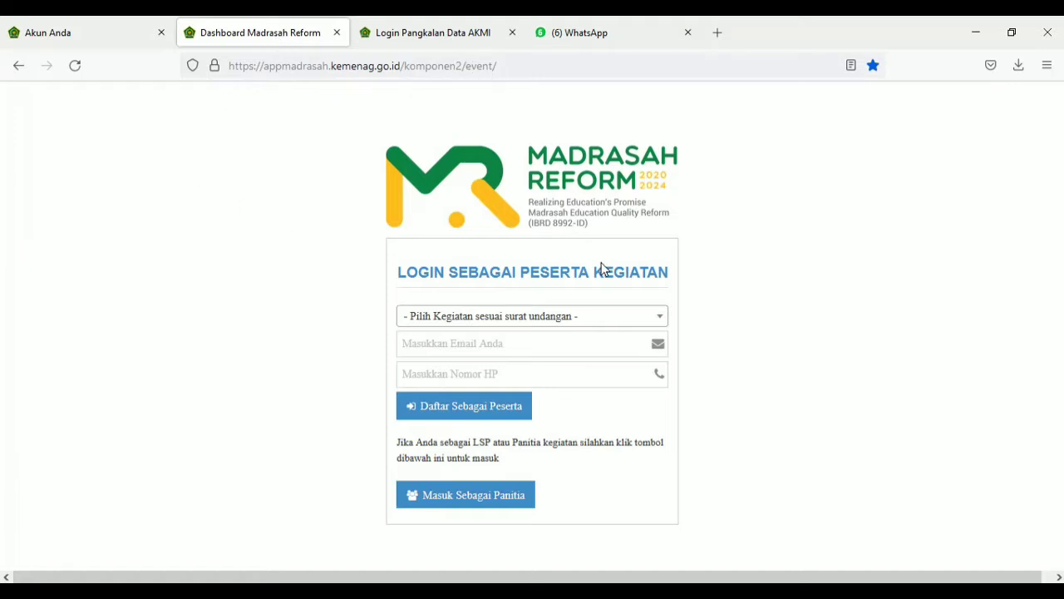
{"action": "left_click", "coordinate": [523, 324]}
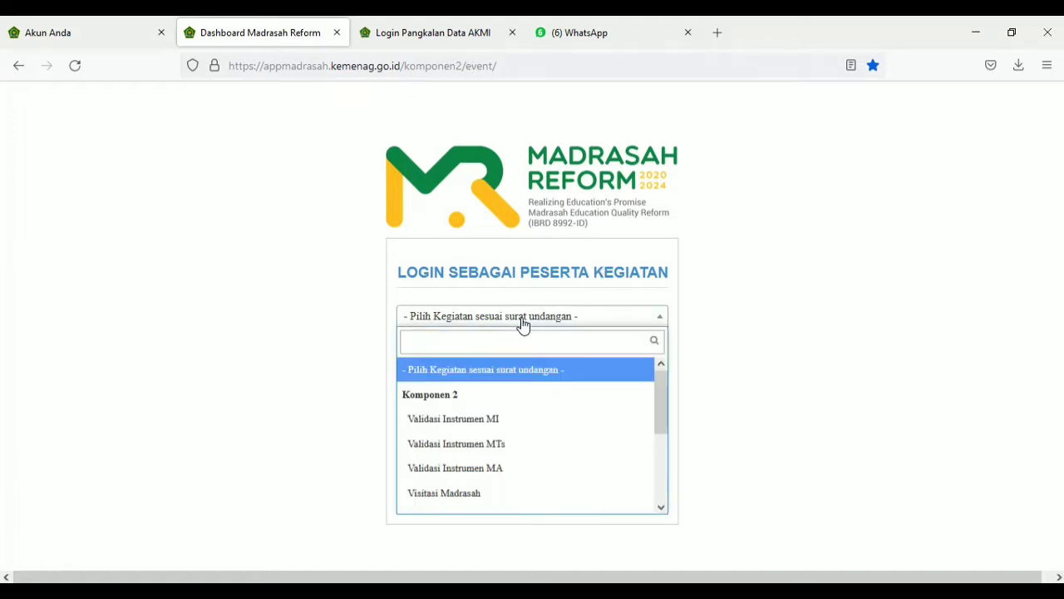
{"action": "left_click_drag", "start_coordinate": [659, 389], "coordinate": [658, 432]}
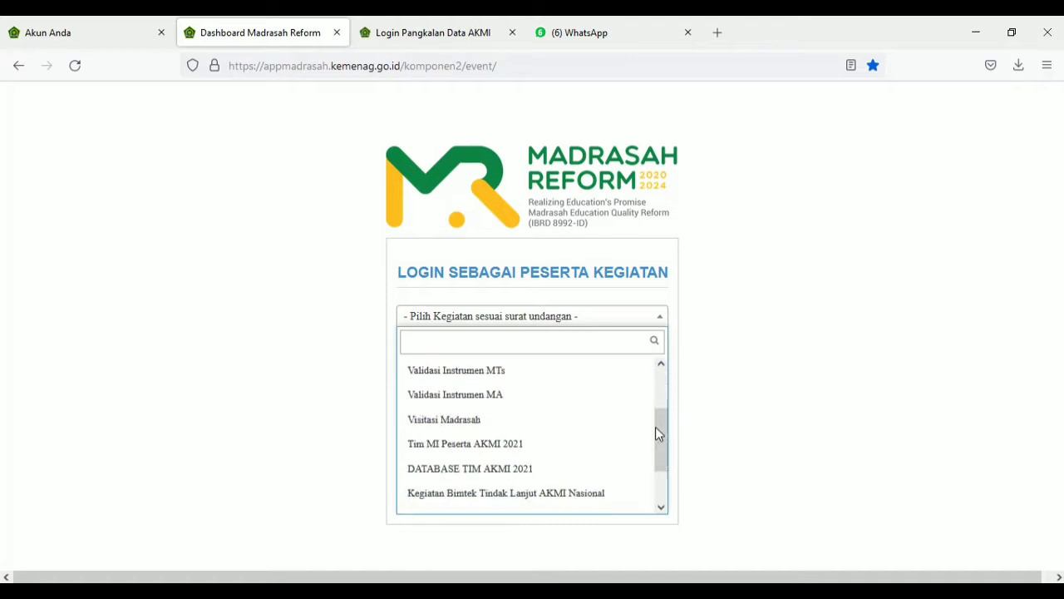
{"action": "left_click", "coordinate": [480, 445]}
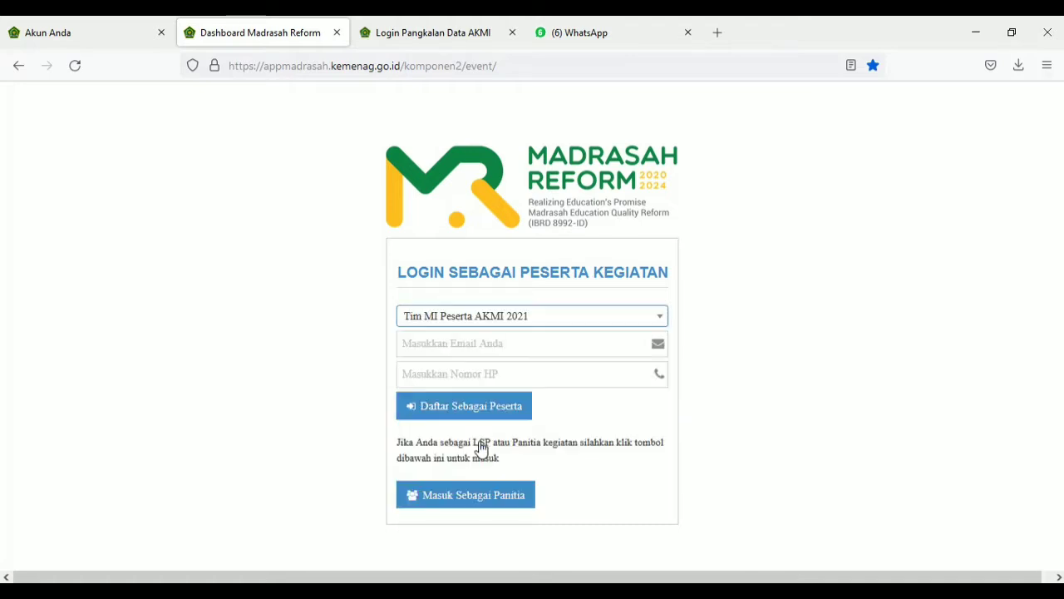
- Enter the participant's e-mail address and mobile number and sign in as an activity participant
{"action": "left_click", "coordinate": [431, 347]}
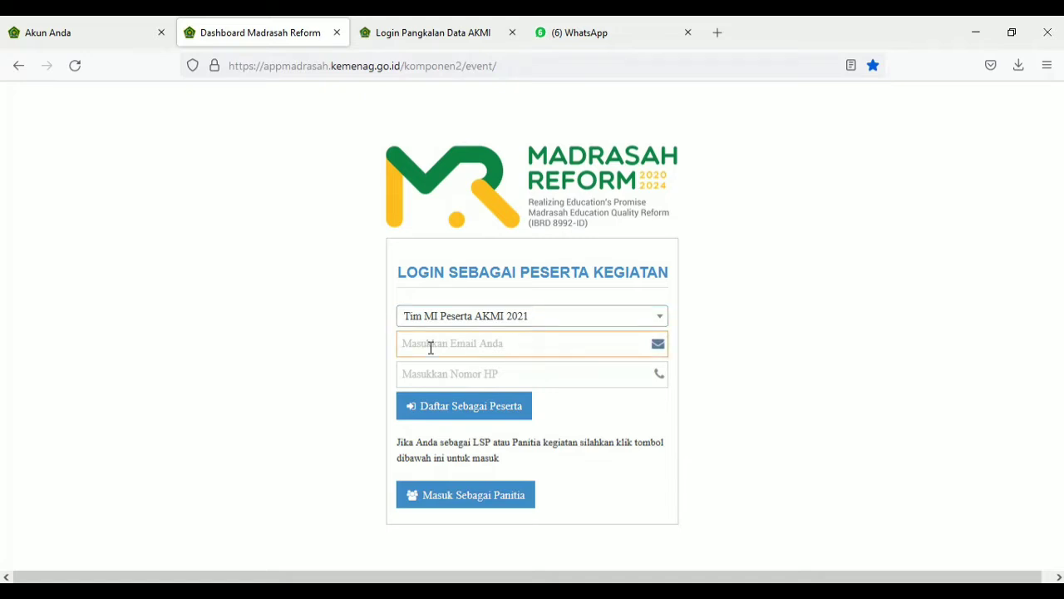
{"action": "type", "text": "su"}
{"action": "left_click", "coordinate": [431, 374]}
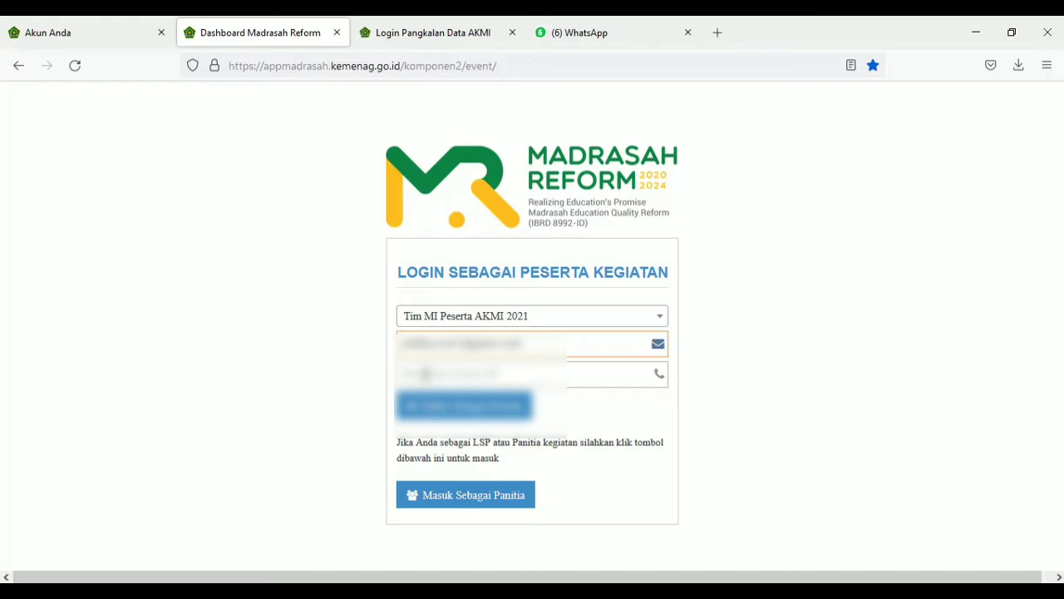
{"action": "left_click", "coordinate": [426, 374]}
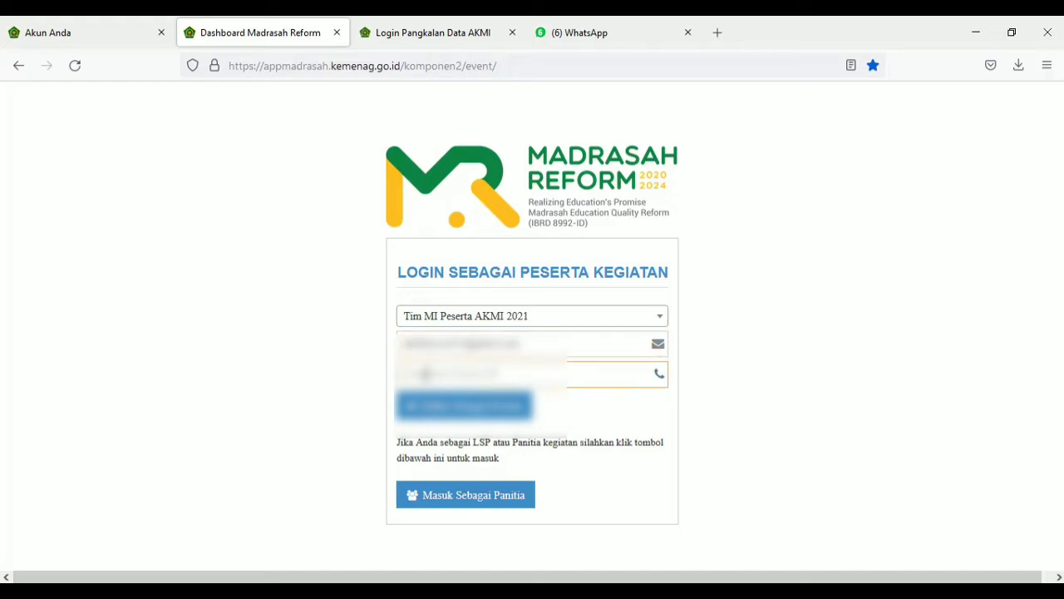
{"action": "type", "text": "0"}
{"action": "left_click", "coordinate": [428, 395]}
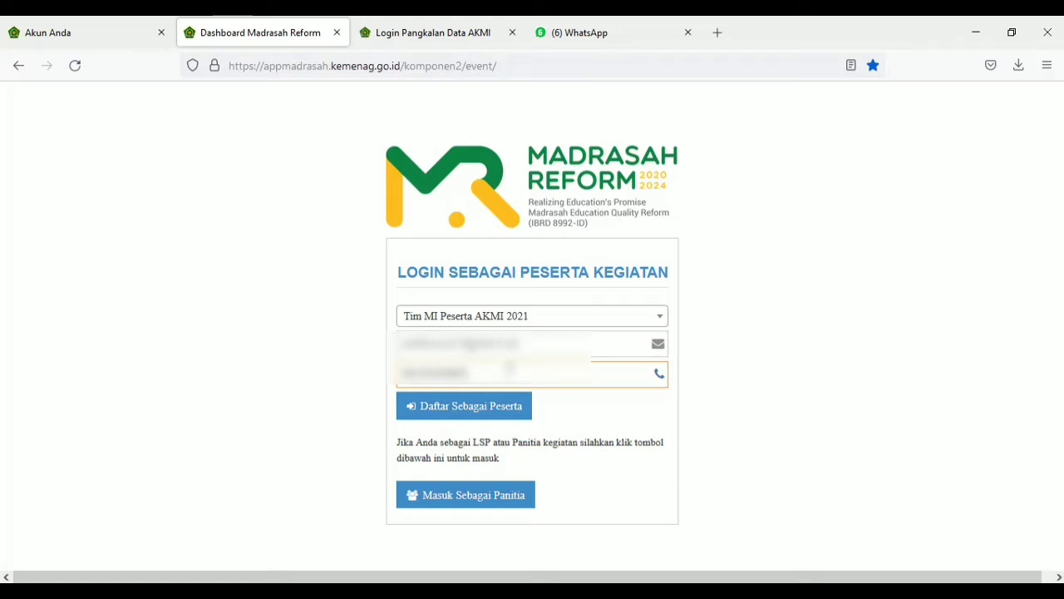
{"action": "left_click", "coordinate": [449, 416]}
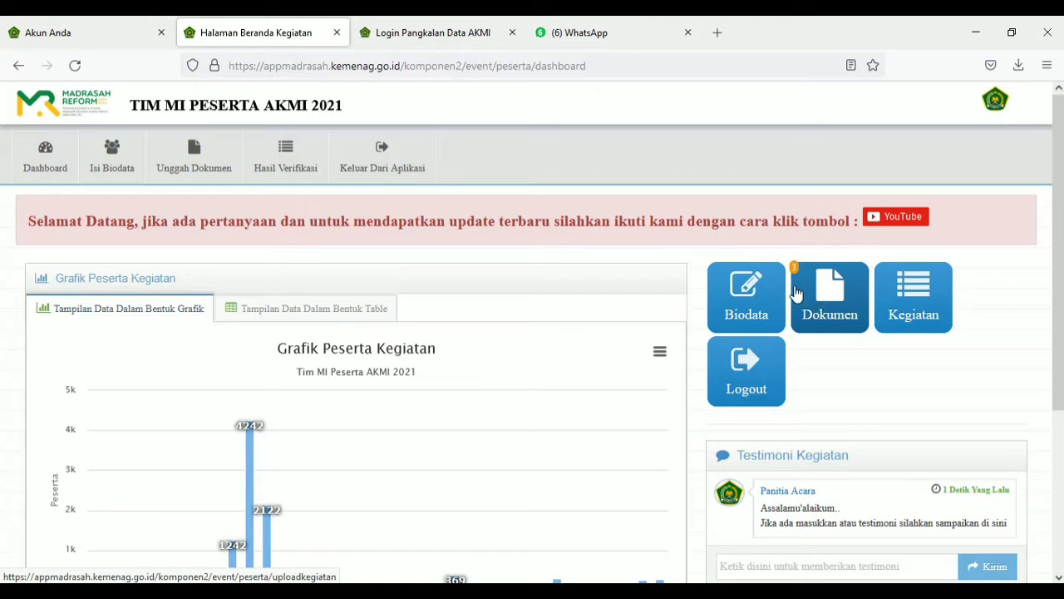
- View the required documents on the event's upload page and the registration's verification result page
{"action": "left_click", "coordinate": [833, 308]}
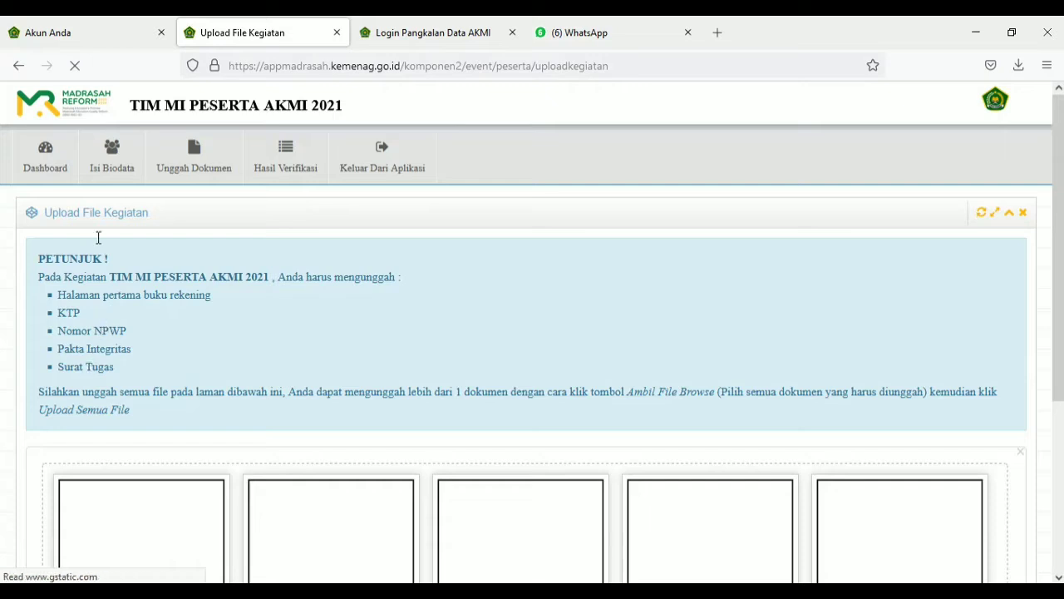
{"action": "left_click", "coordinate": [263, 165]}
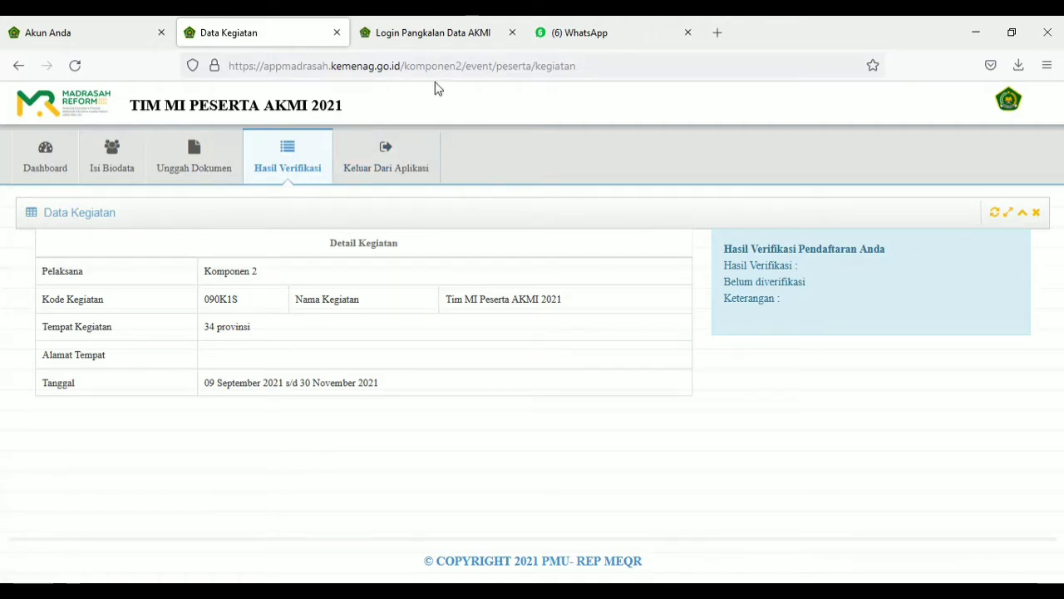
- Log in to Aplikasi Pendataan AKMI with the prefilled account, passing the robot check by selecting the taxi images
{"action": "left_click", "coordinate": [408, 34]}
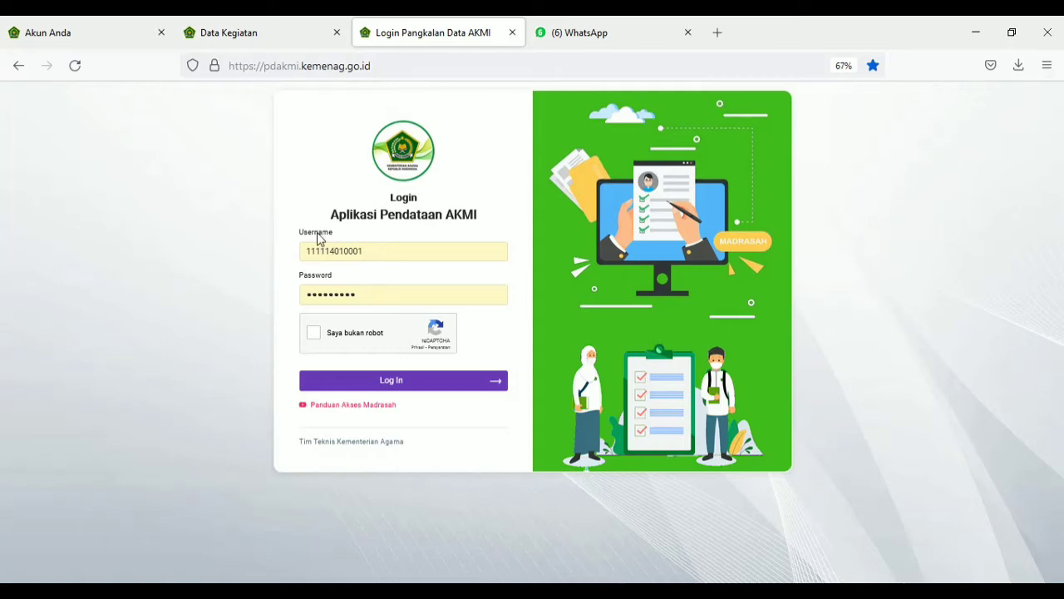
{"action": "left_click", "coordinate": [359, 252]}
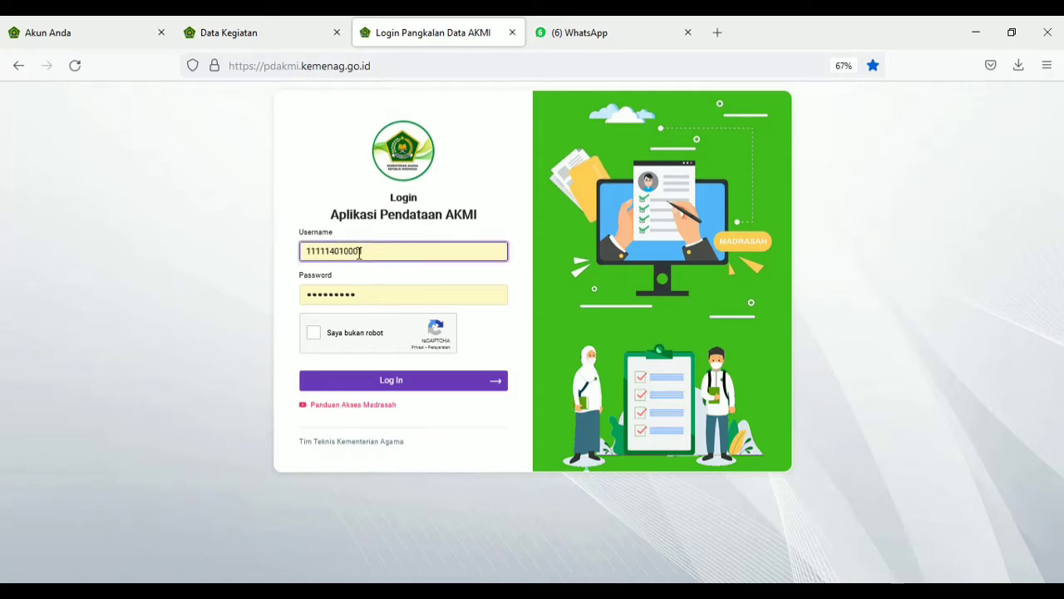
{"action": "left_click", "coordinate": [315, 336]}
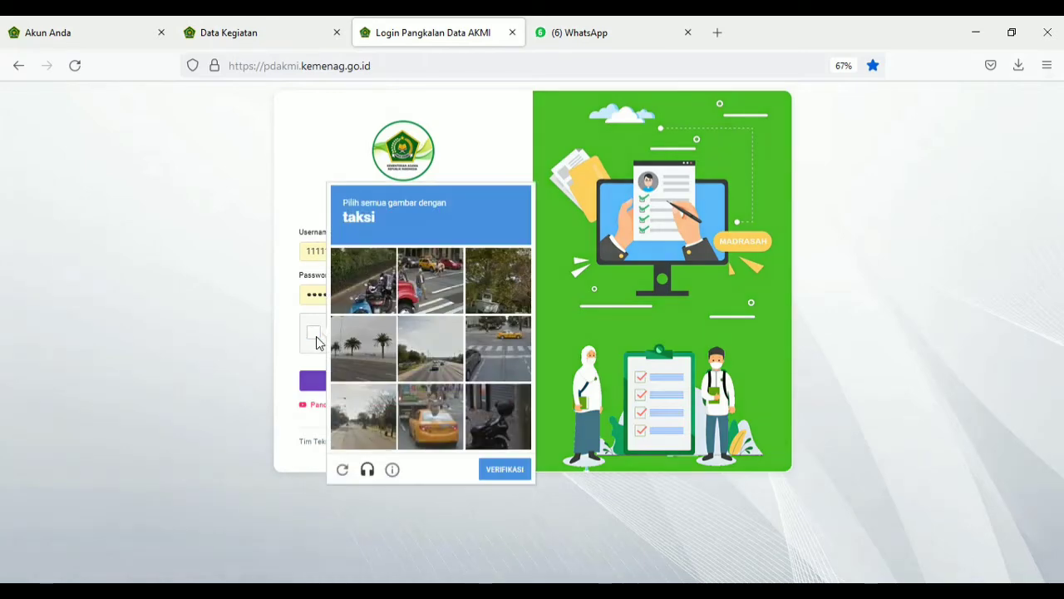
{"action": "left_click", "coordinate": [489, 353]}
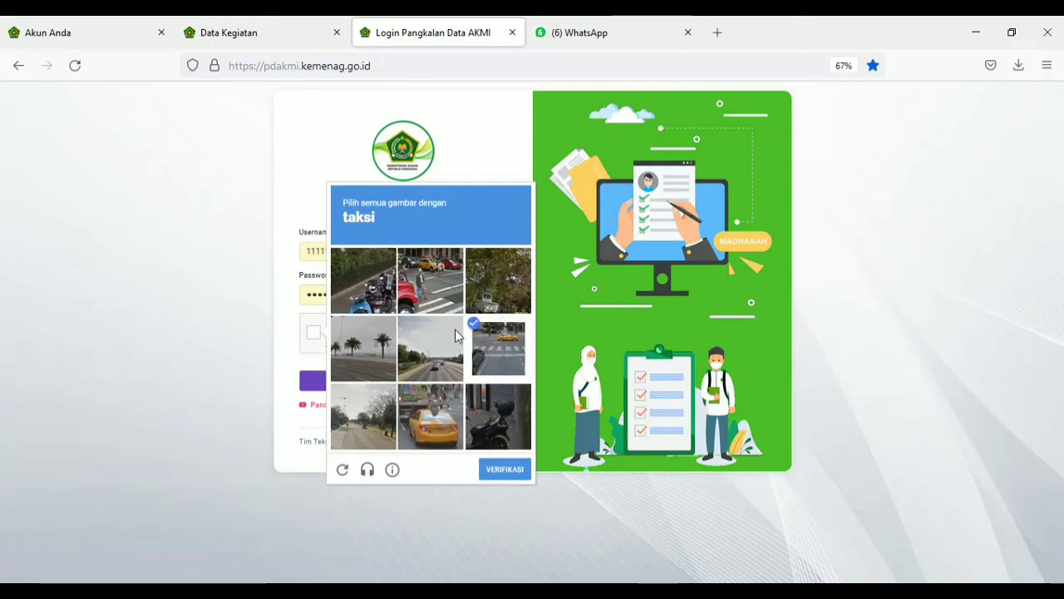
{"action": "left_click", "coordinate": [434, 296]}
{"action": "left_click", "coordinate": [428, 439]}
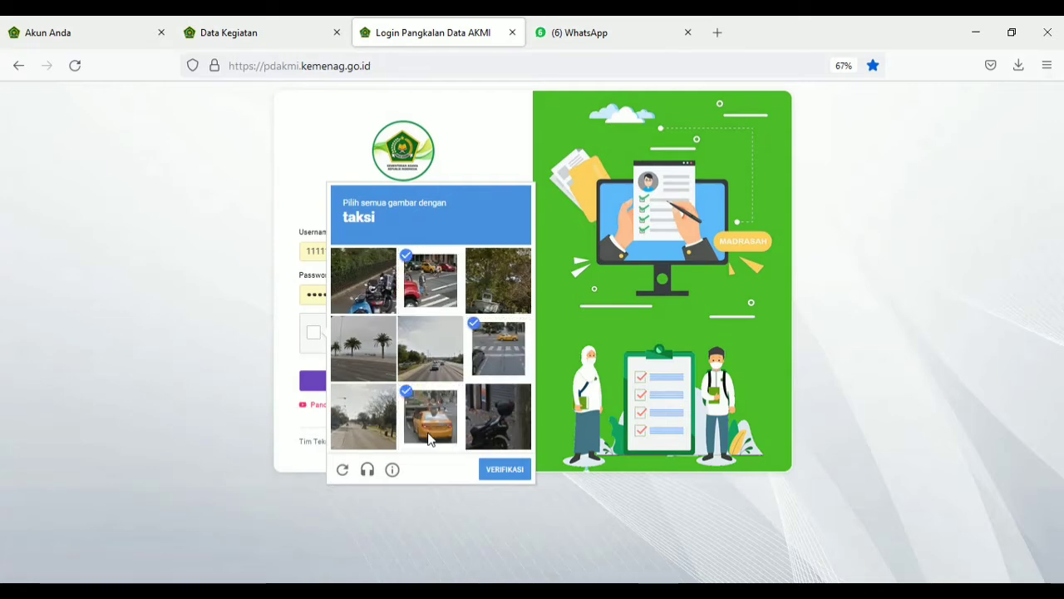
{"action": "left_click", "coordinate": [504, 472]}
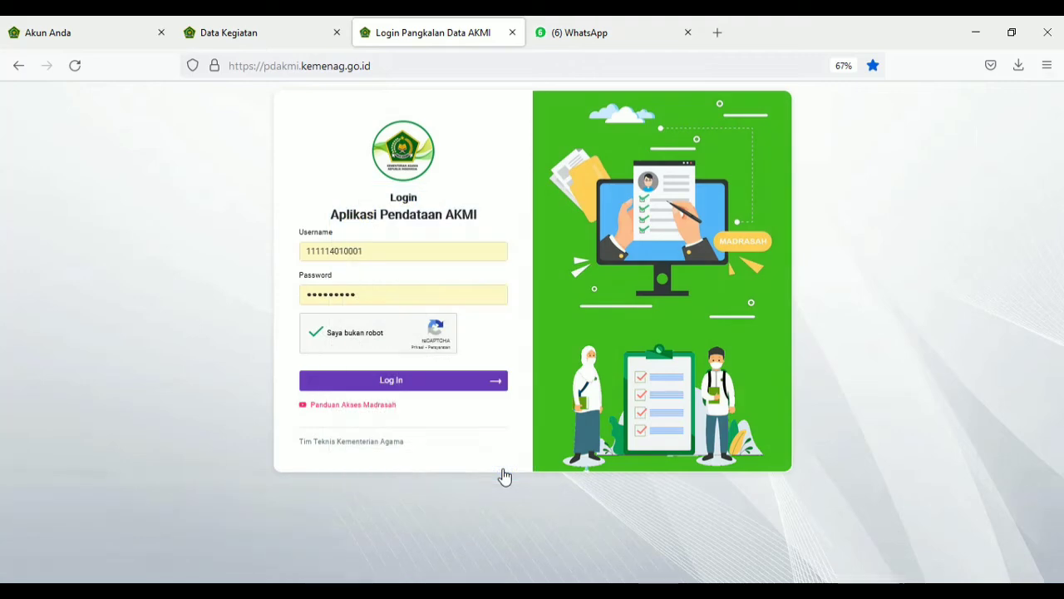
{"action": "left_click", "coordinate": [394, 386]}
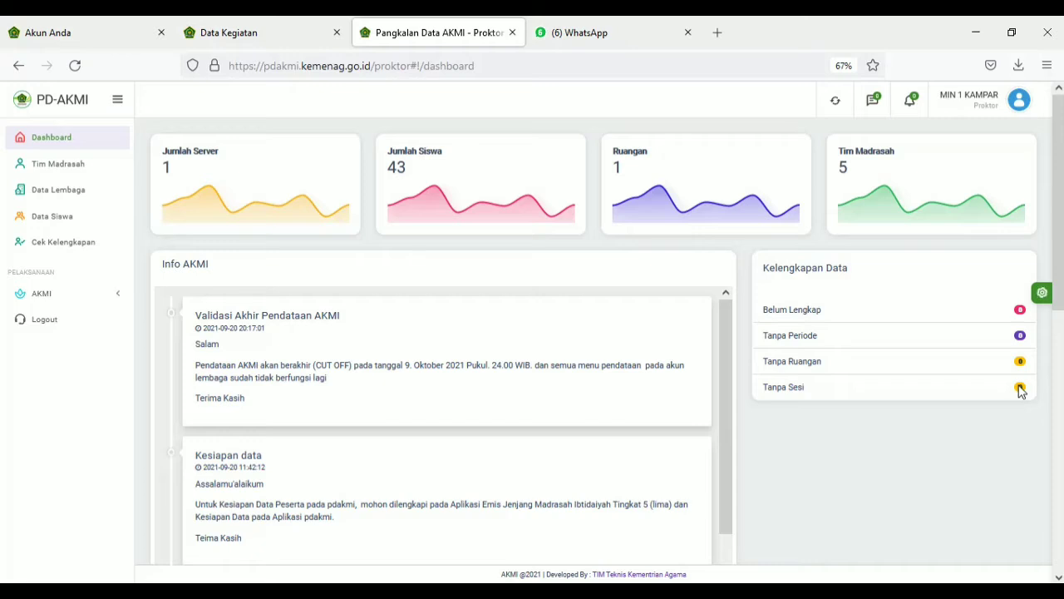
- Open the Tim Madrasah data list in PD-AKMI
{"action": "left_click", "coordinate": [61, 170]}
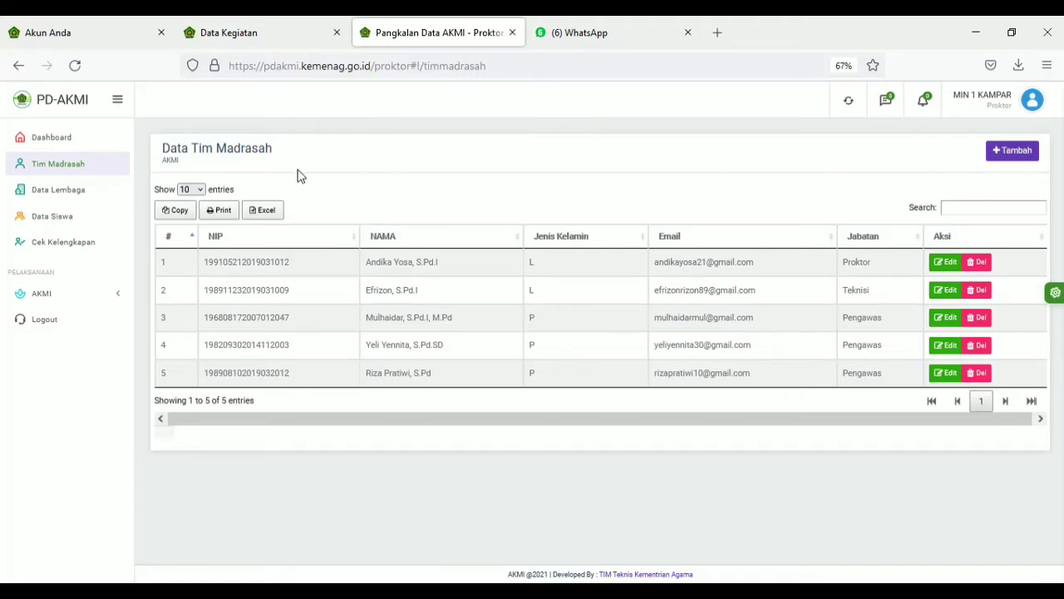
- Examine the Jenis Kelamin and Jabatan options in the form for adding a team member, and close it without saving
{"action": "left_click", "coordinate": [1004, 155]}
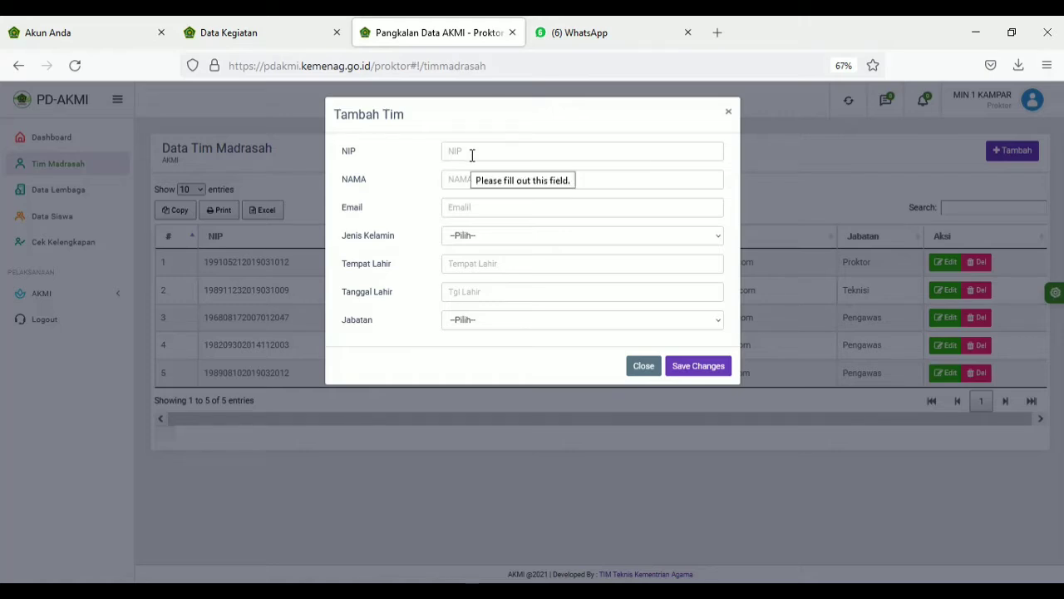
{"action": "left_click", "coordinate": [482, 240]}
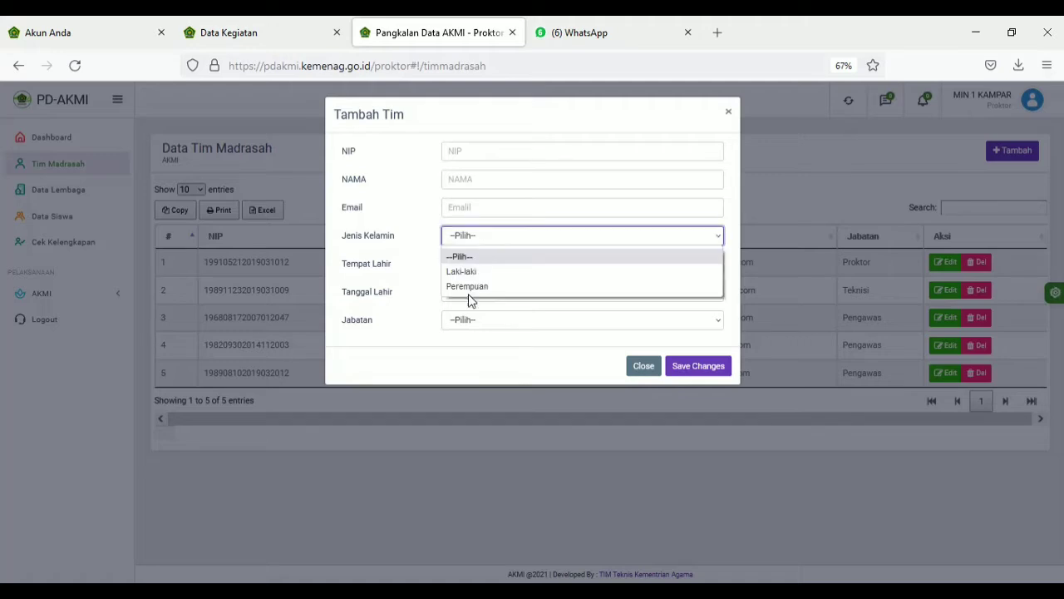
{"action": "left_click", "coordinate": [464, 321]}
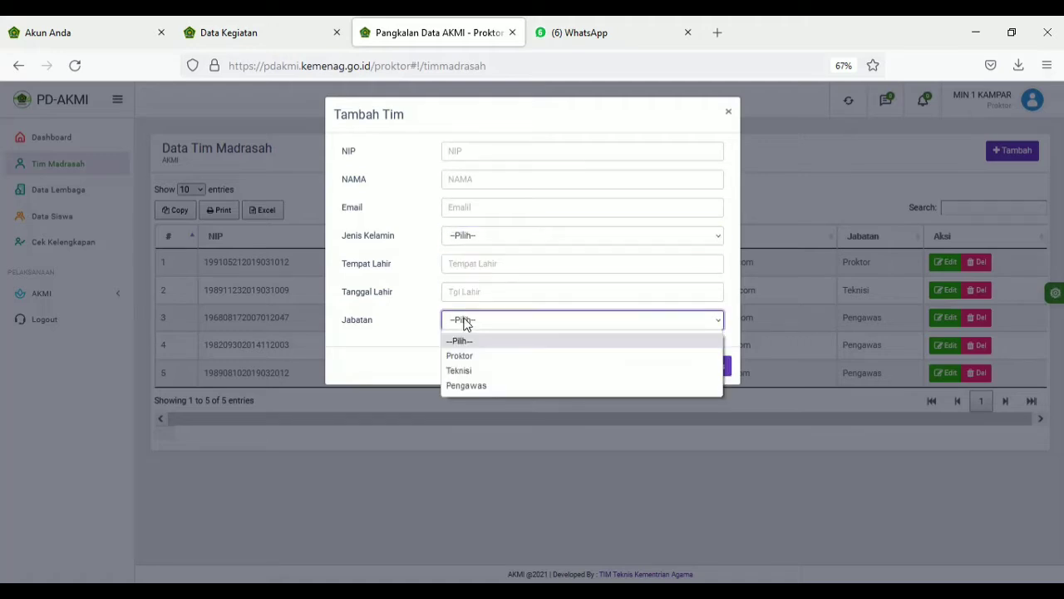
{"action": "left_click", "coordinate": [406, 367]}
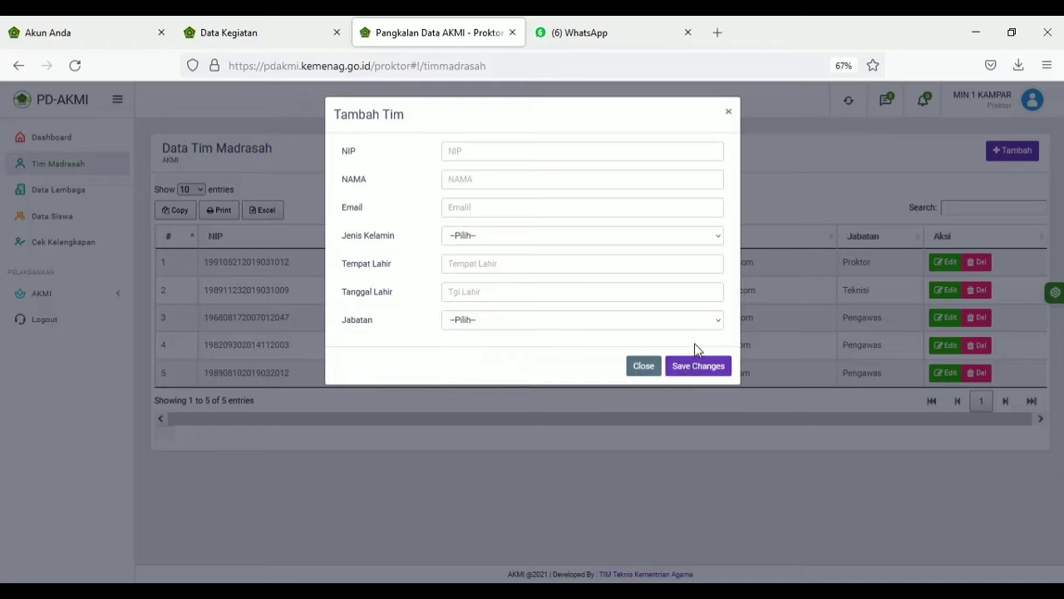
{"action": "left_click", "coordinate": [729, 114]}
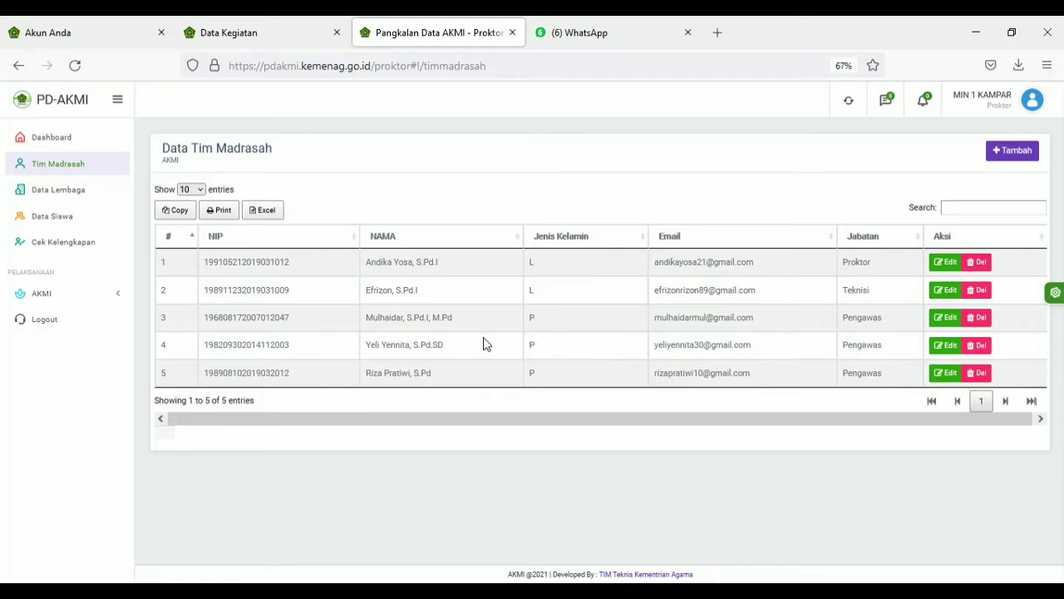
- Set the madrasah's Moda Pelaksanaan to Online in Data Lembaga
{"action": "left_click", "coordinate": [72, 196]}
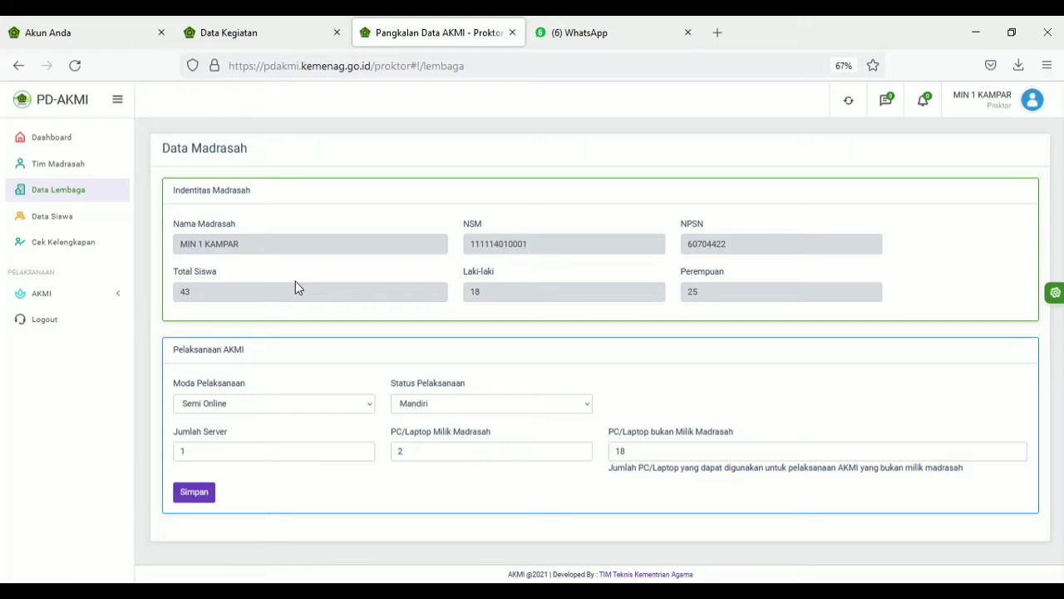
{"action": "left_click", "coordinate": [325, 406]}
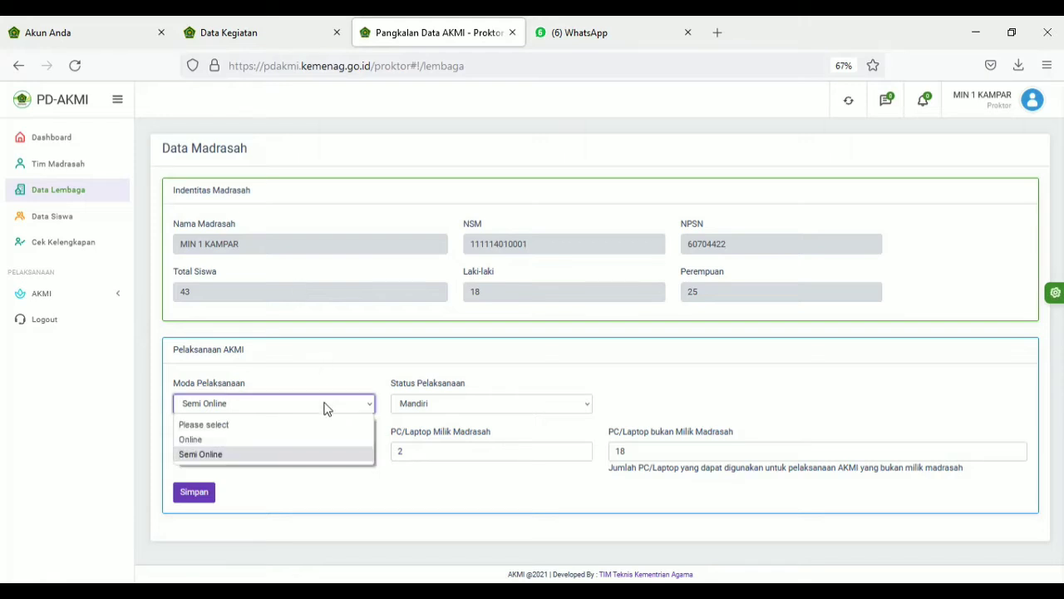
{"action": "left_click", "coordinate": [230, 441]}
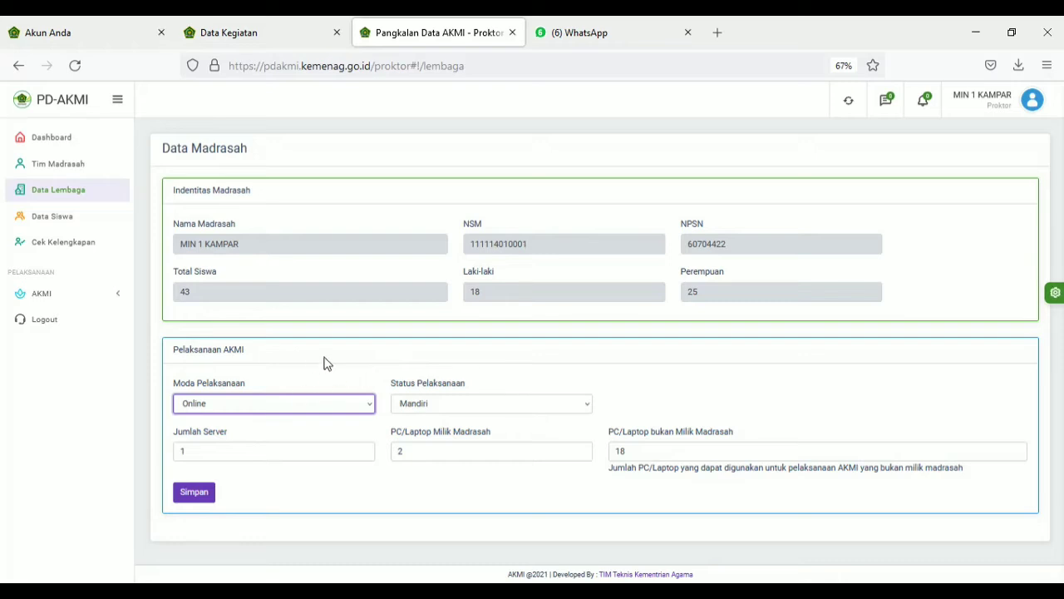
{"action": "left_click", "coordinate": [345, 411]}
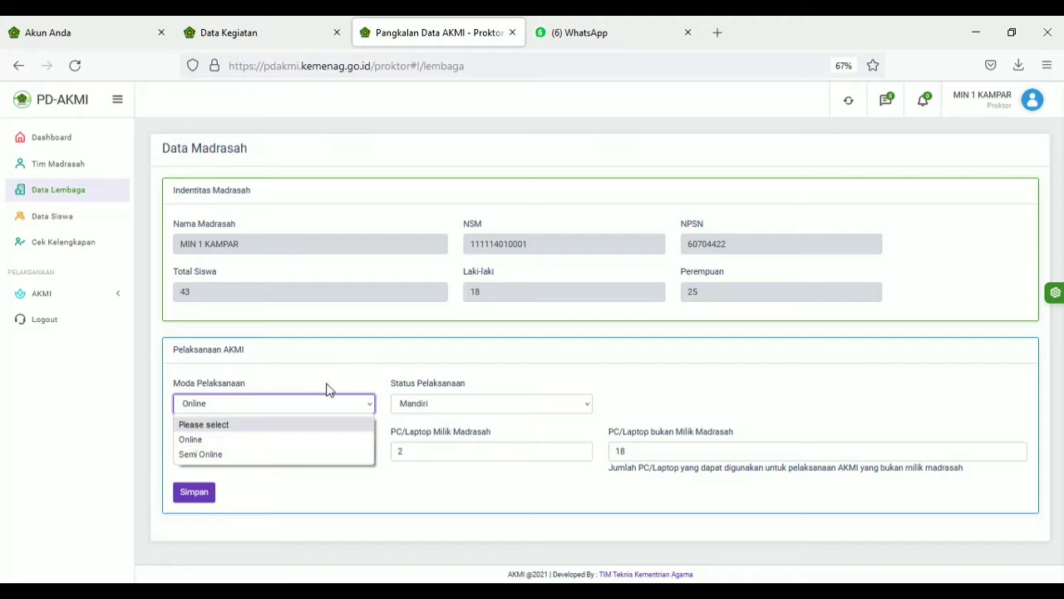
{"action": "left_click", "coordinate": [257, 446]}
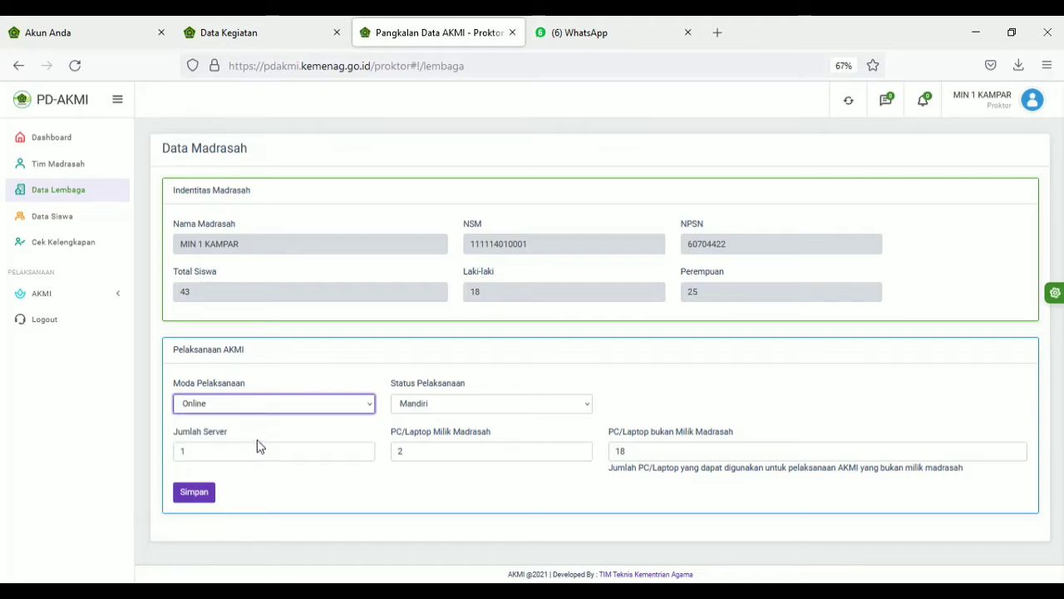
- Try Mandiri Ditumpangi and Menumpang as Status Pelaksanaan, check the Pelaksana choices for Menumpang, and return the status to Mandiri
{"action": "left_click", "coordinate": [467, 407]}
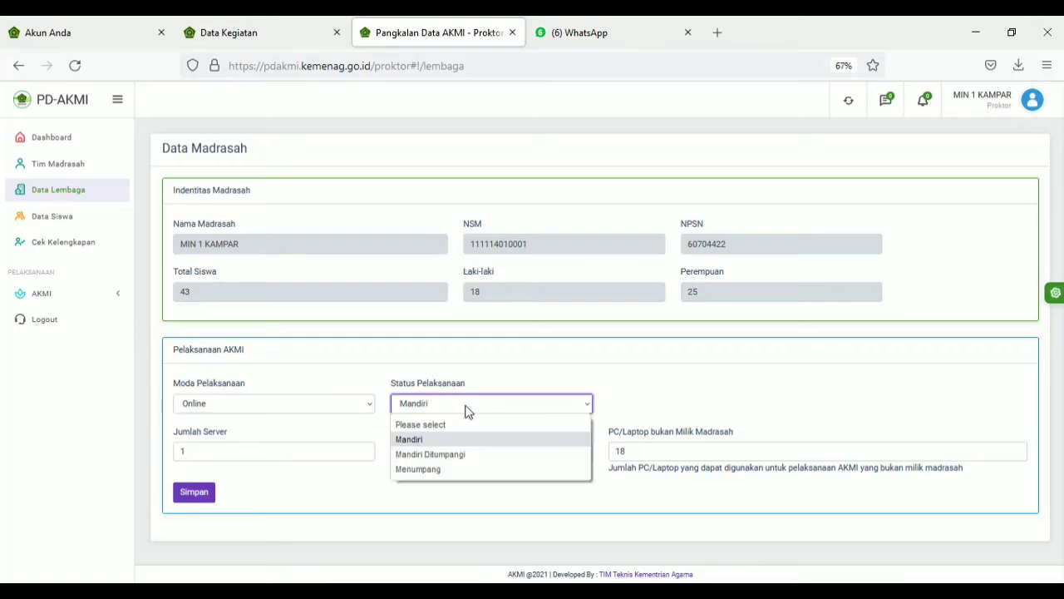
{"action": "left_click", "coordinate": [418, 445]}
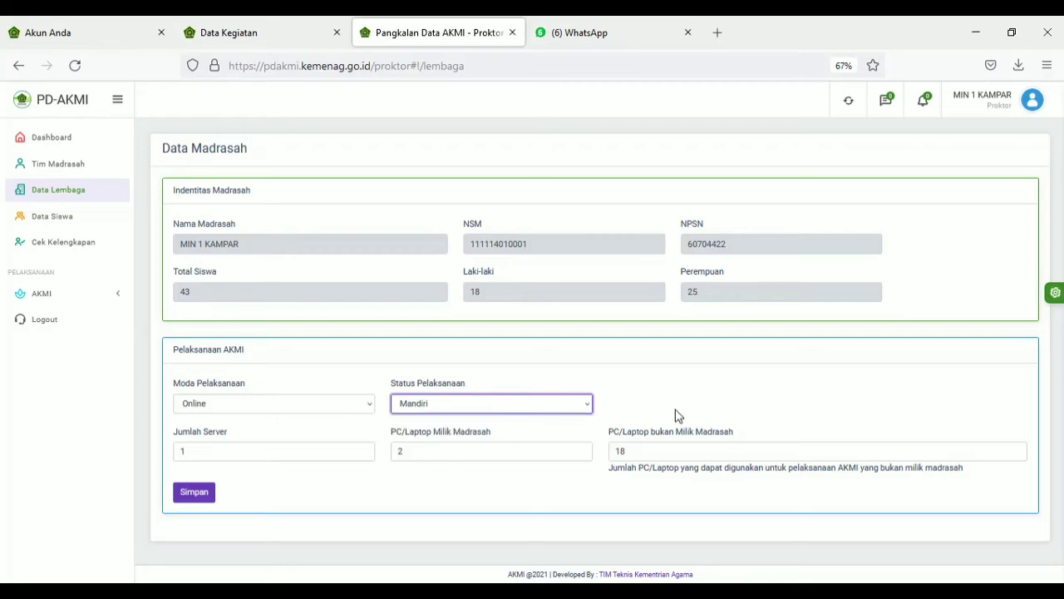
{"action": "left_click", "coordinate": [486, 404]}
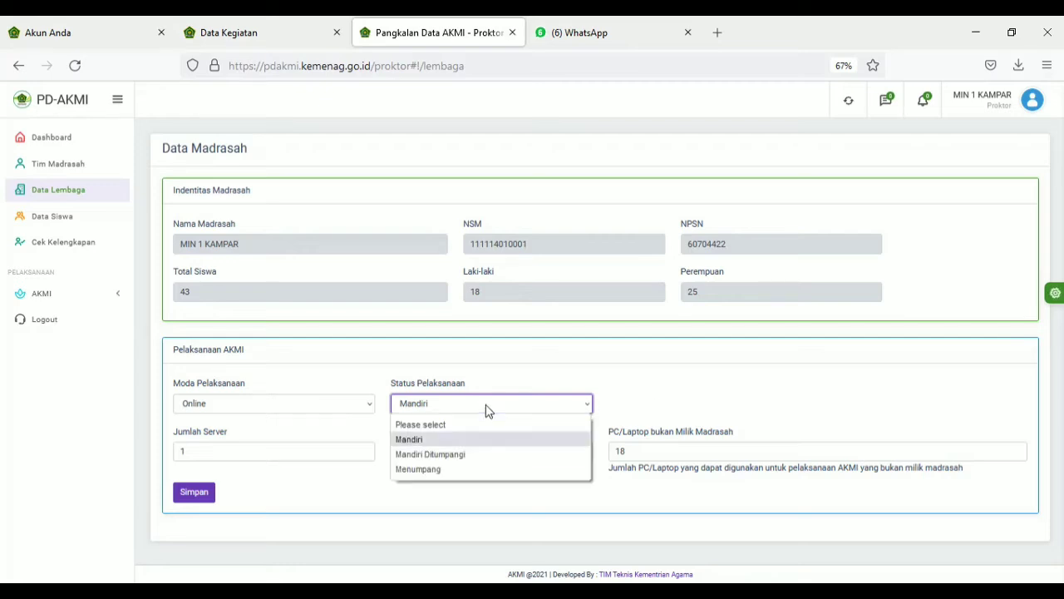
{"action": "left_click", "coordinate": [432, 454]}
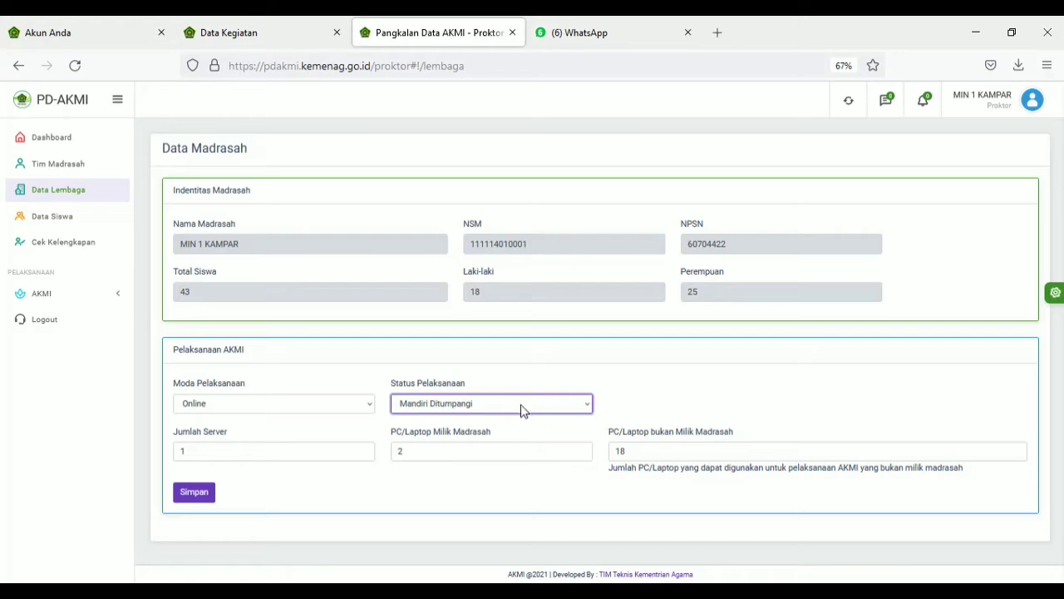
{"action": "left_click", "coordinate": [521, 406]}
{"action": "left_click", "coordinate": [439, 472]}
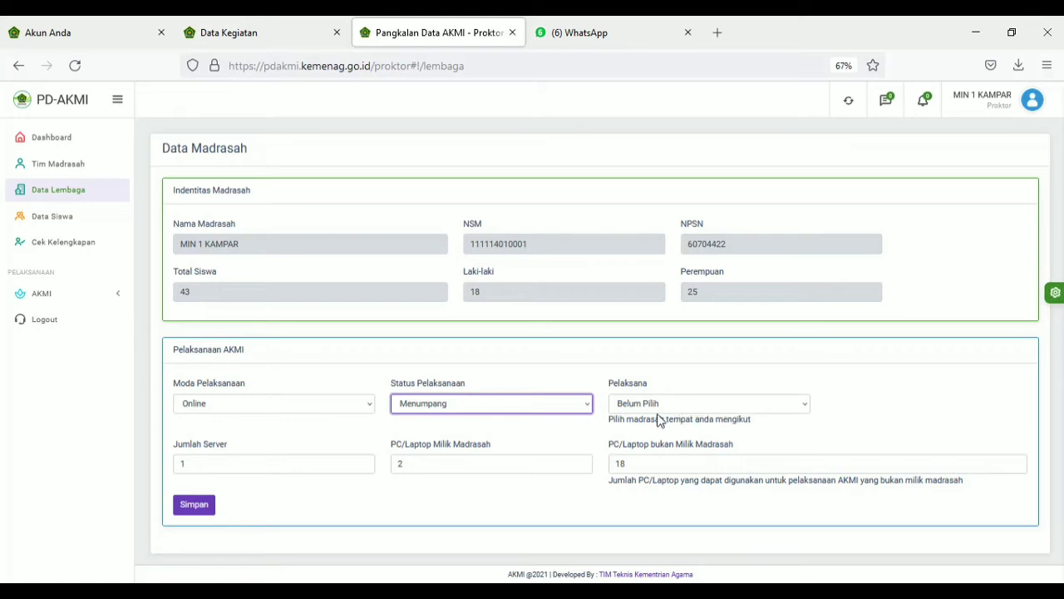
{"action": "left_click", "coordinate": [730, 410]}
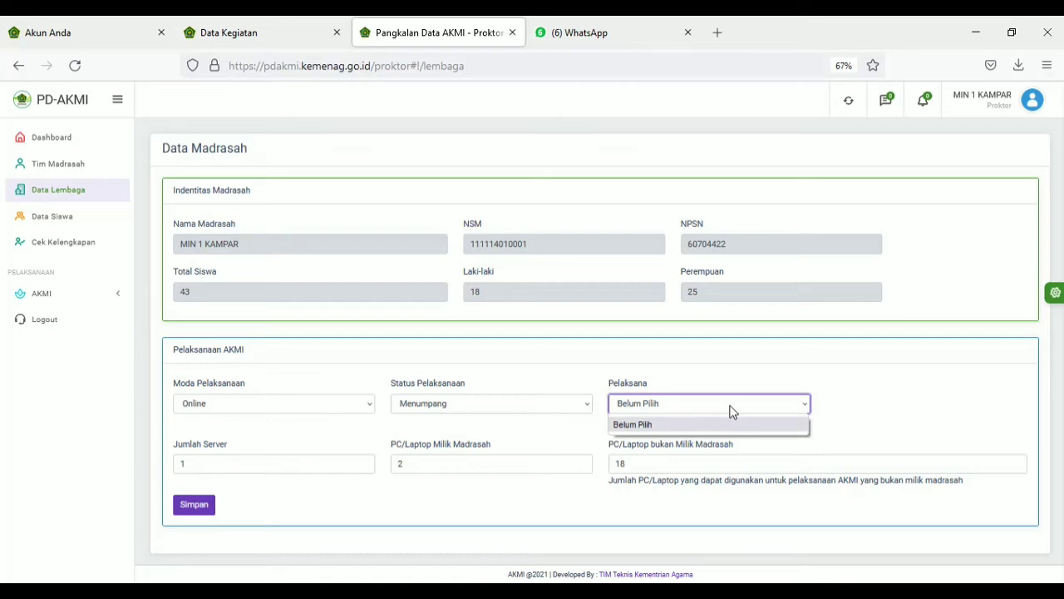
{"action": "left_click", "coordinate": [636, 425]}
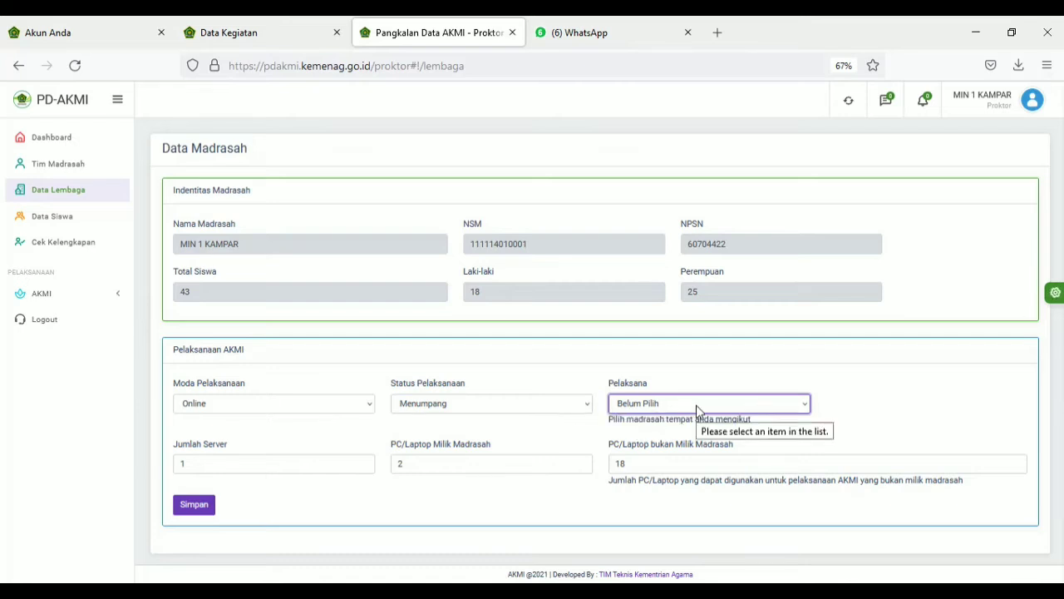
{"action": "left_click", "coordinate": [570, 405]}
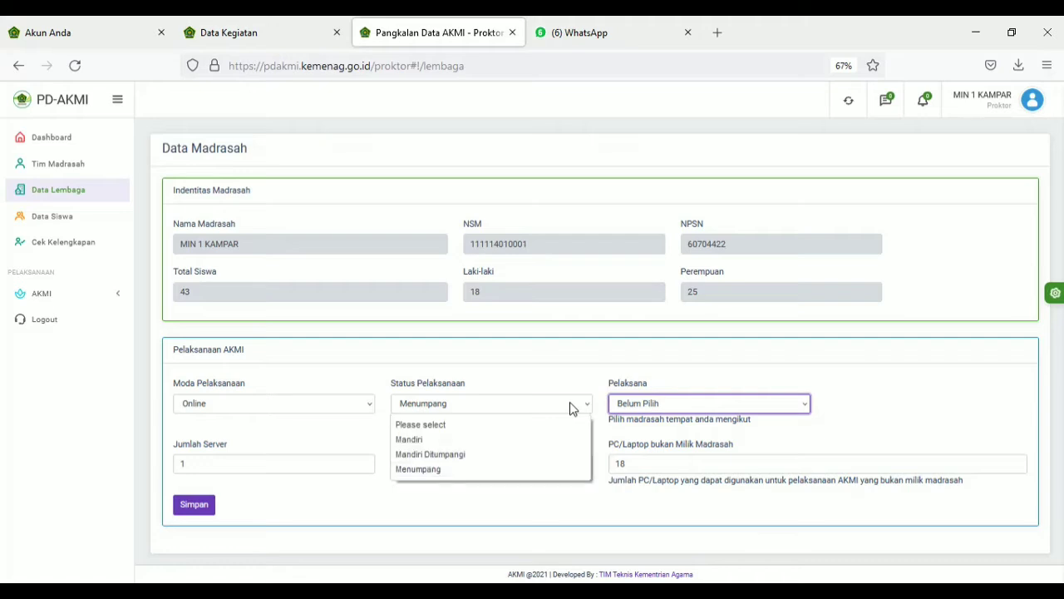
{"action": "left_click", "coordinate": [453, 439]}
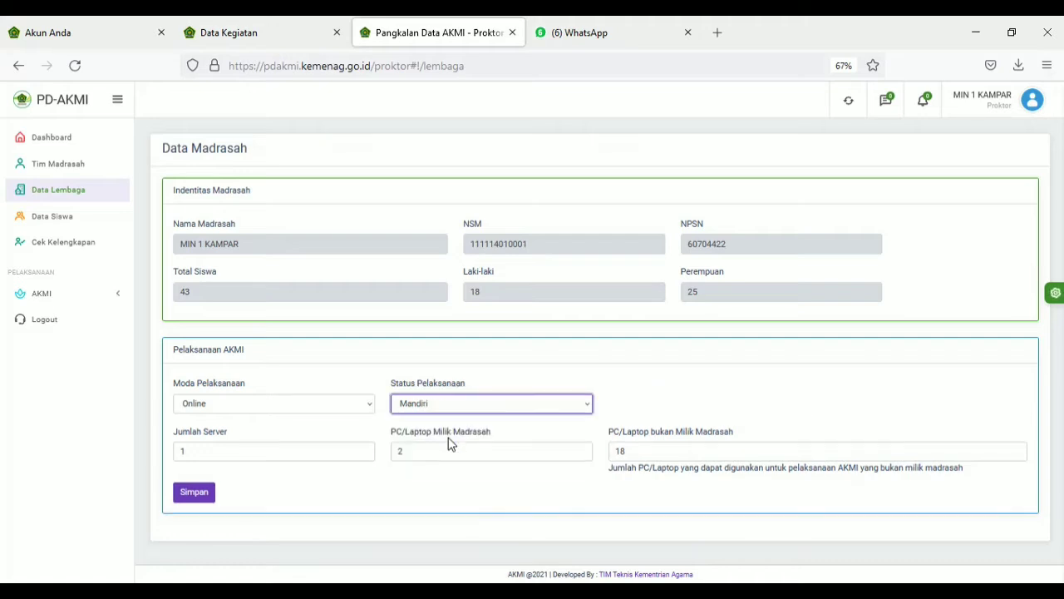
- Set Jumlah Server to 1 and PC/Laptop bukan Milik Madrasah to 20, and save the madrasah data
{"action": "left_click", "coordinate": [200, 451]}
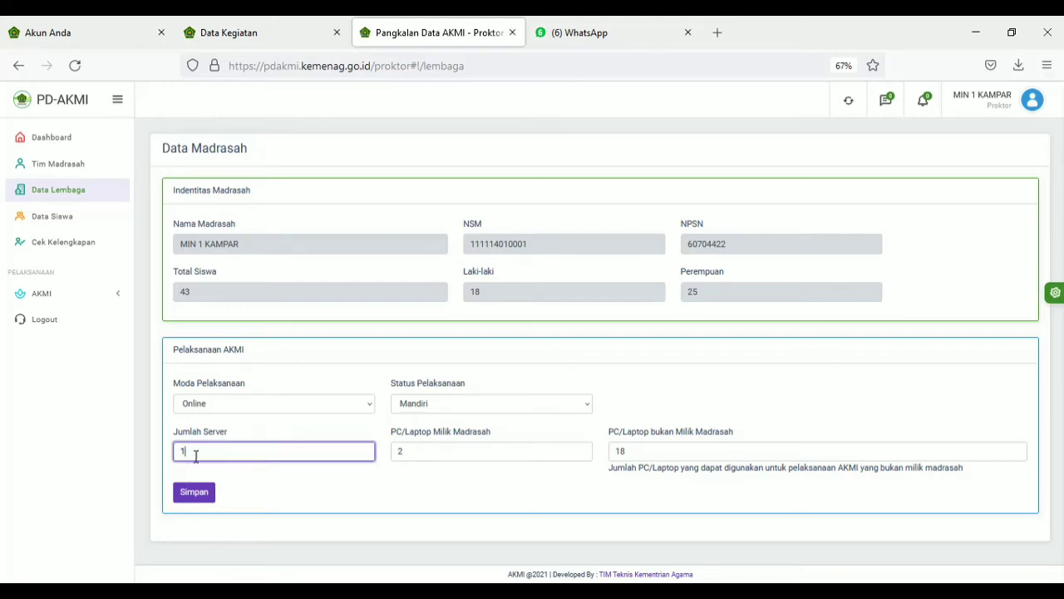
{"action": "type", "text": "0"}
{"action": "key", "text": "BackSpace"}
{"action": "type", "text": "1"}
{"action": "left_click", "coordinate": [648, 455]}
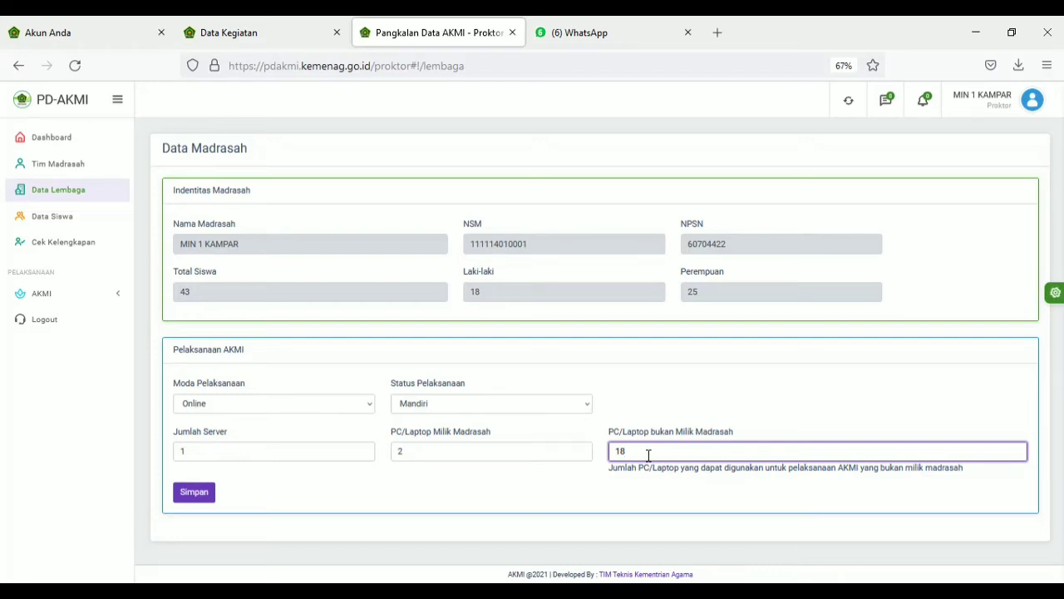
{"action": "key", "text": "BackSpace"}
{"action": "key", "text": "BackSpace"}
{"action": "type", "text": "20"}
{"action": "left_click", "coordinate": [674, 480]}
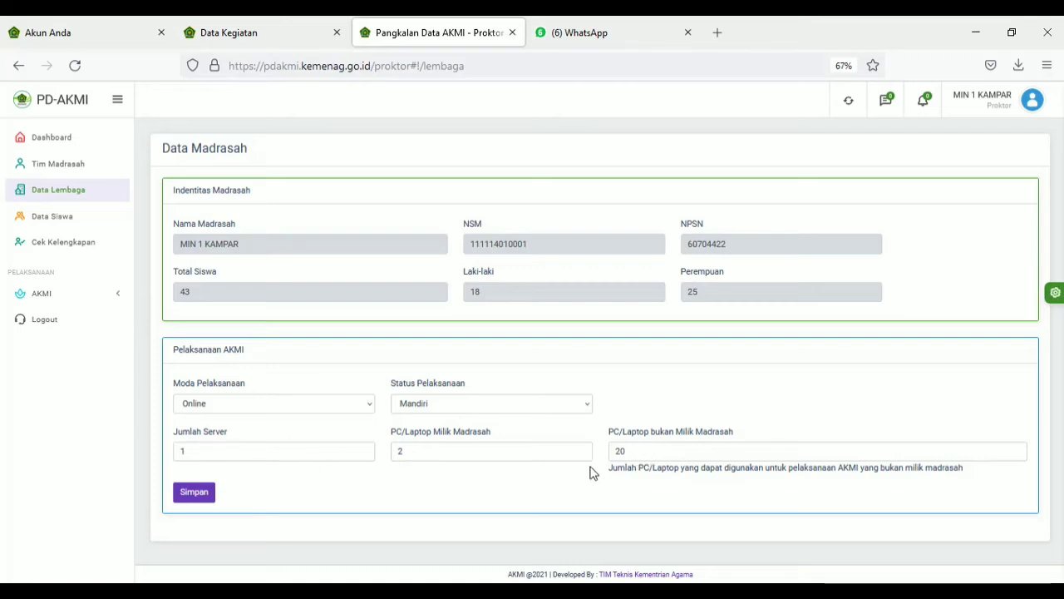
{"action": "left_click", "coordinate": [196, 492]}
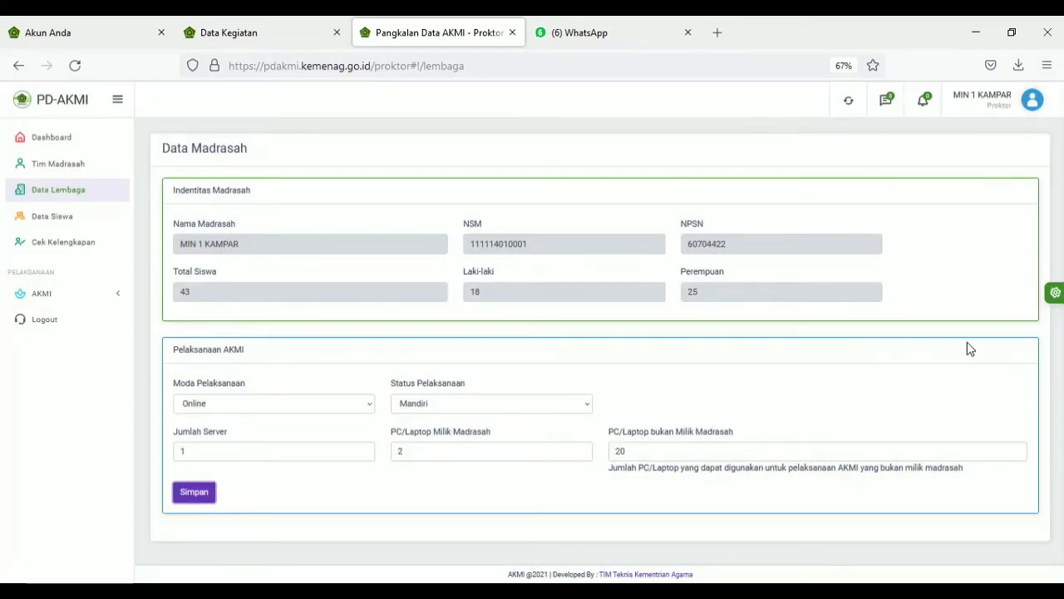
- View the Data Siswa participant biodata and the Cek Kelengkapan completeness list
{"action": "left_click", "coordinate": [45, 221]}
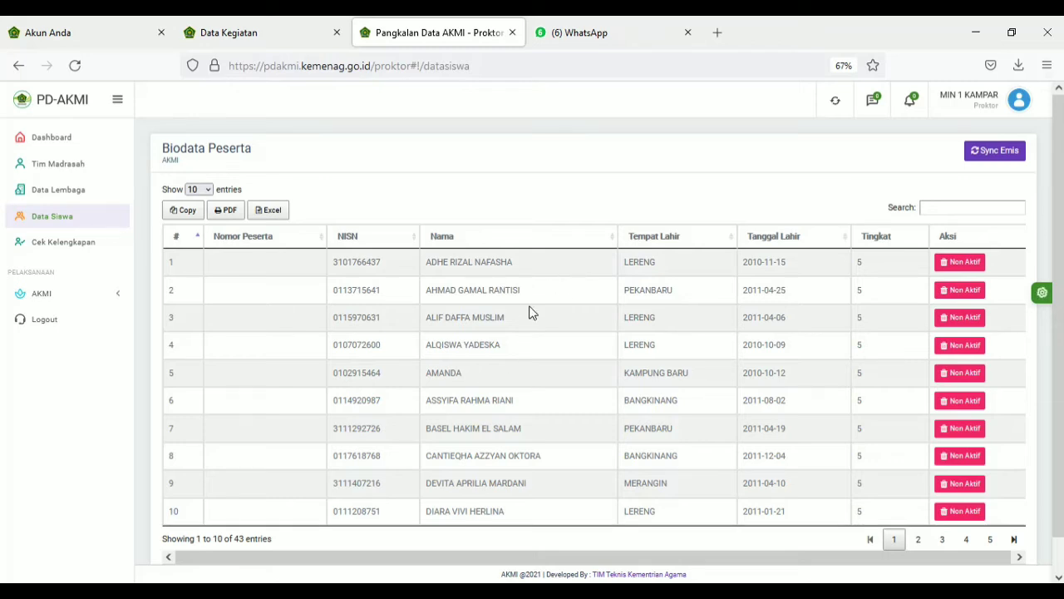
{"action": "left_click", "coordinate": [67, 242]}
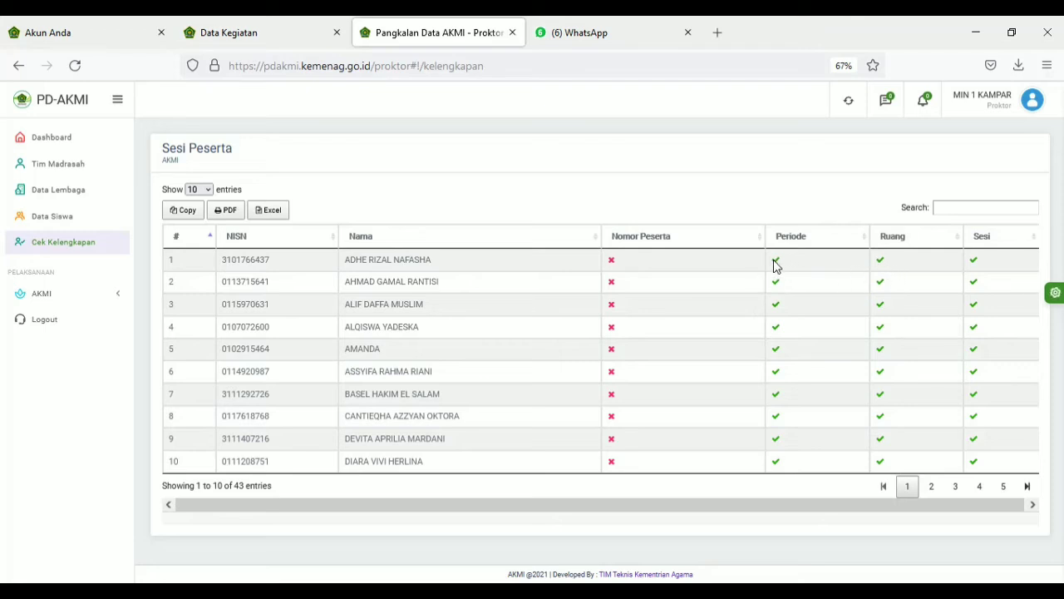
- Add a second server to the AKMI server data
{"action": "left_click", "coordinate": [87, 302]}
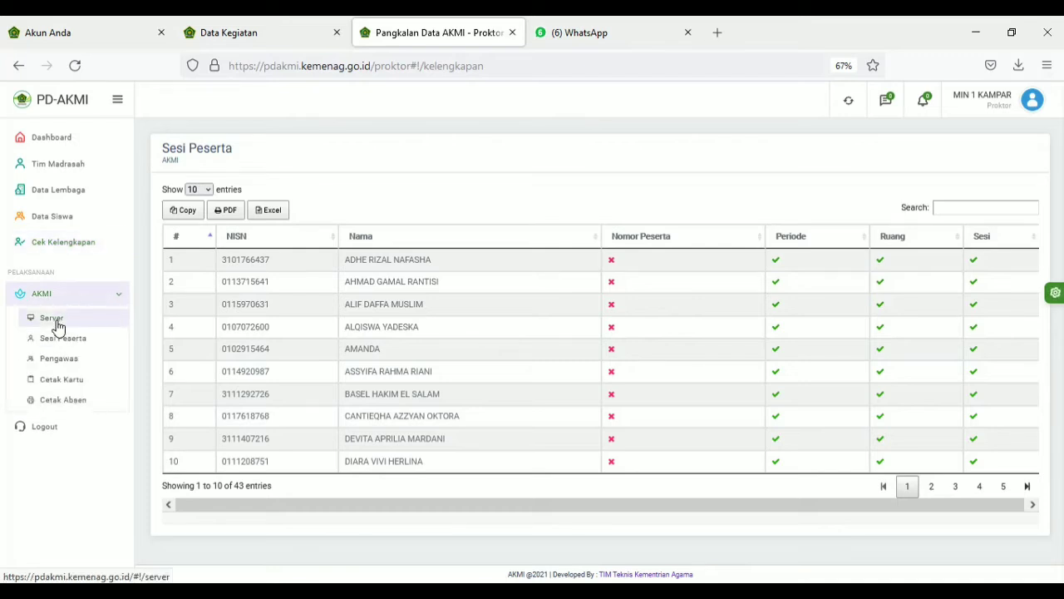
{"action": "left_click", "coordinate": [55, 326]}
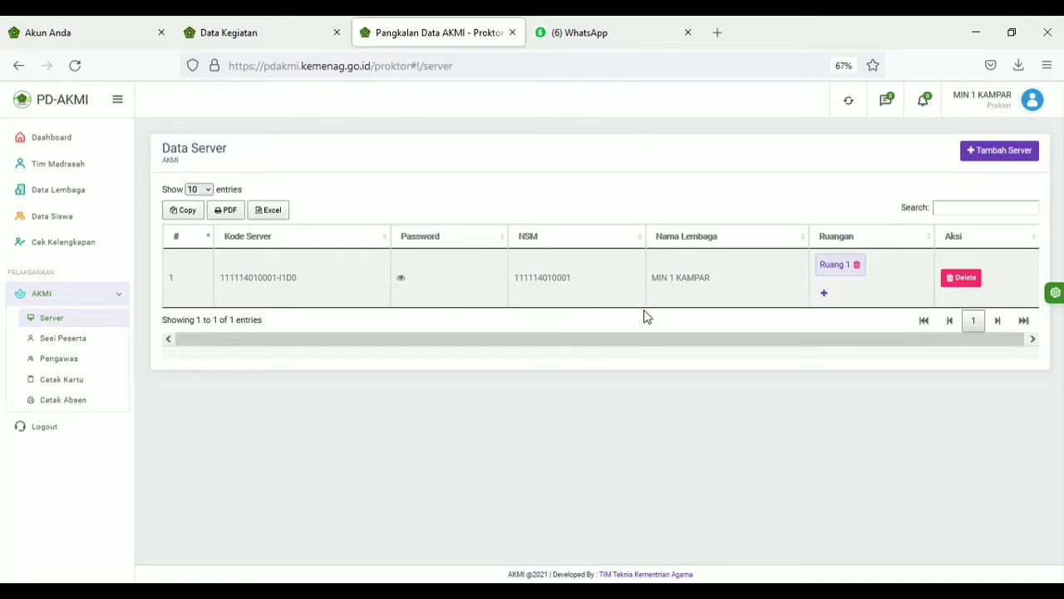
{"action": "left_click", "coordinate": [975, 158]}
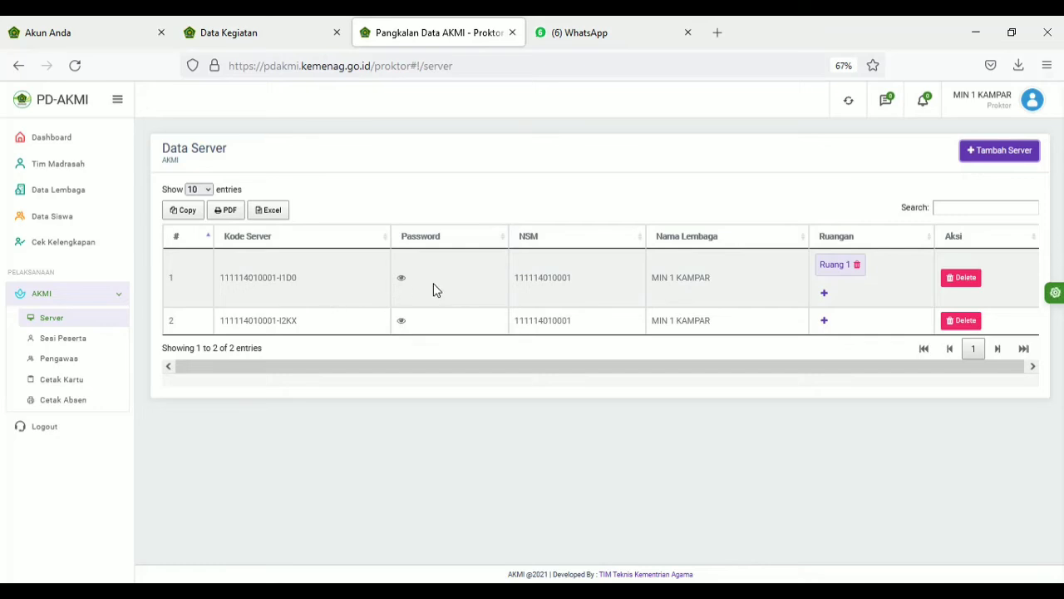
- Delete the newly added second server that has no room assigned, and confirm the deletion
{"action": "left_click", "coordinate": [958, 321]}
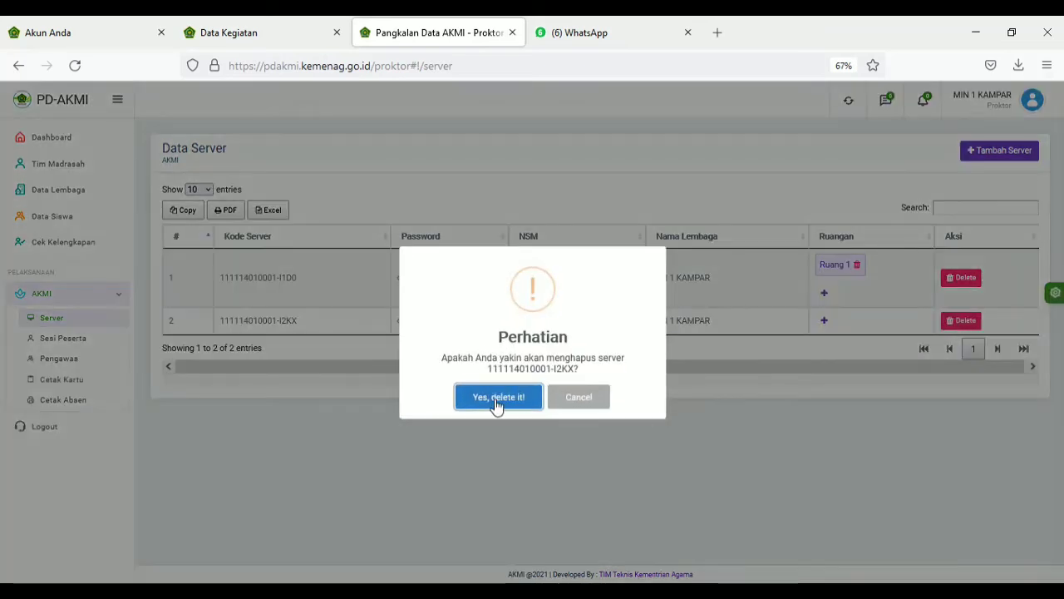
{"action": "left_click", "coordinate": [577, 397]}
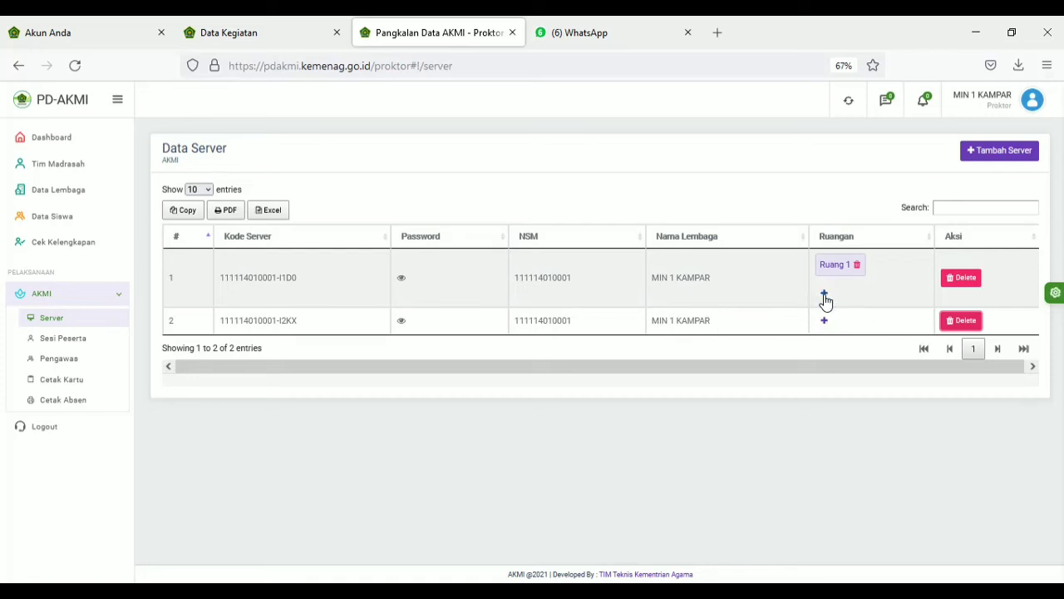
{"action": "left_click", "coordinate": [964, 321]}
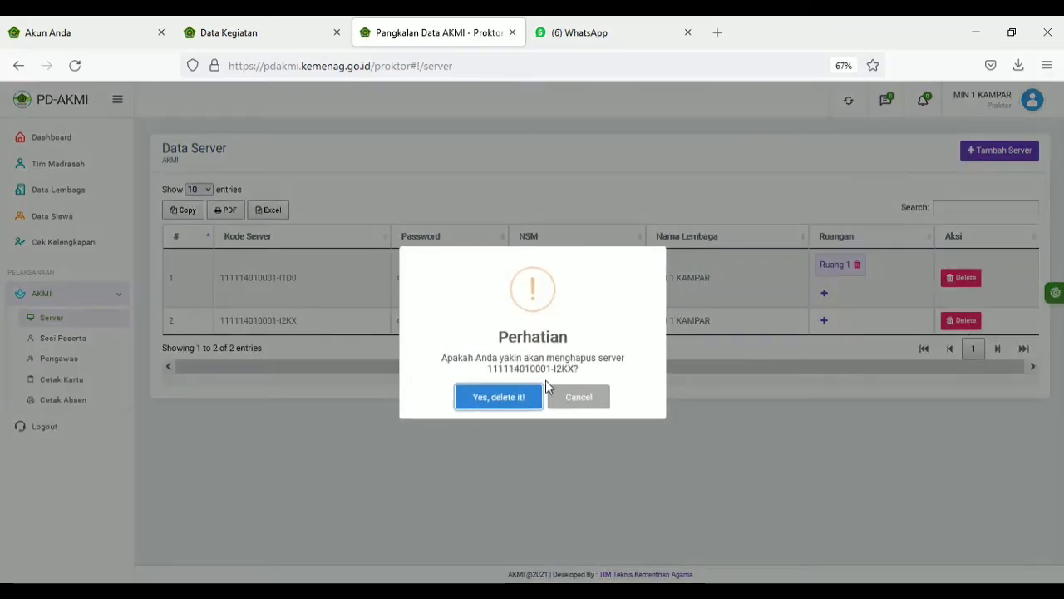
{"action": "left_click", "coordinate": [499, 397]}
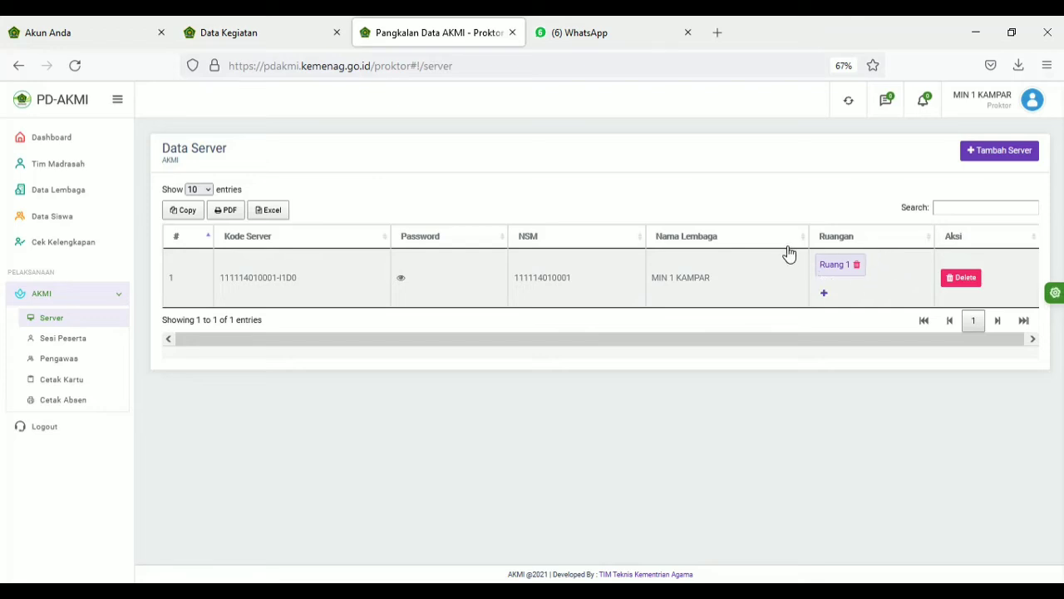
- View the Sesi Peserta participant list and the Cek Kelengkapan completeness list, and return to Sesi Peserta
{"action": "left_click", "coordinate": [60, 344]}
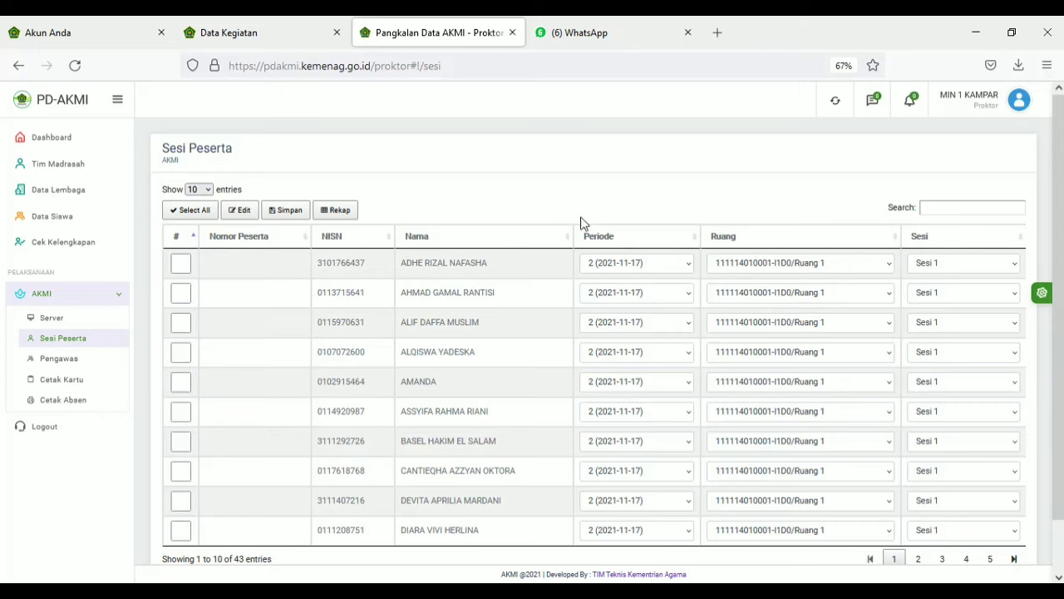
{"action": "left_click", "coordinate": [74, 244]}
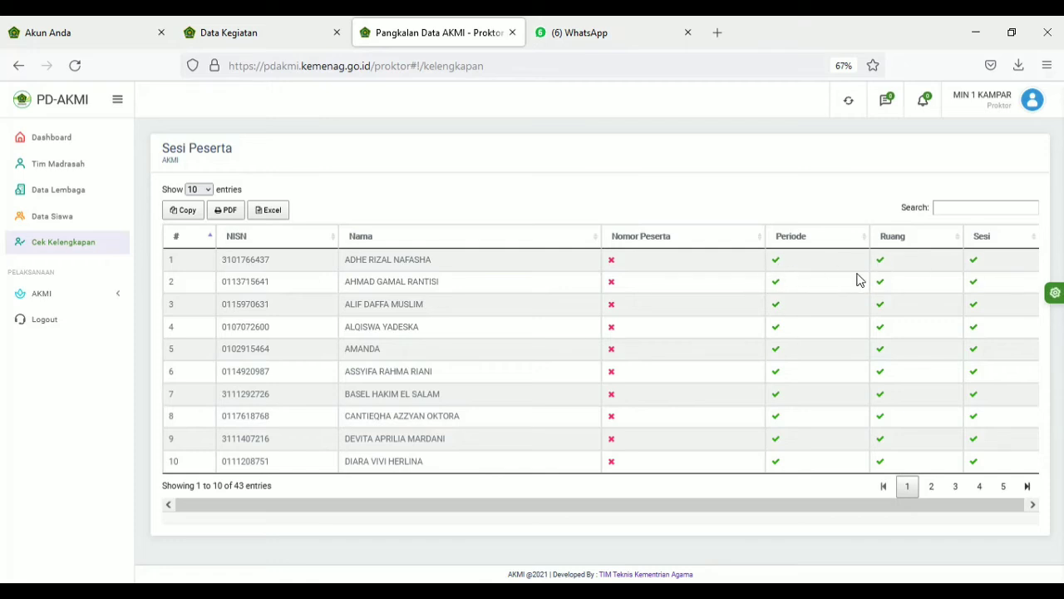
{"action": "left_click", "coordinate": [94, 300]}
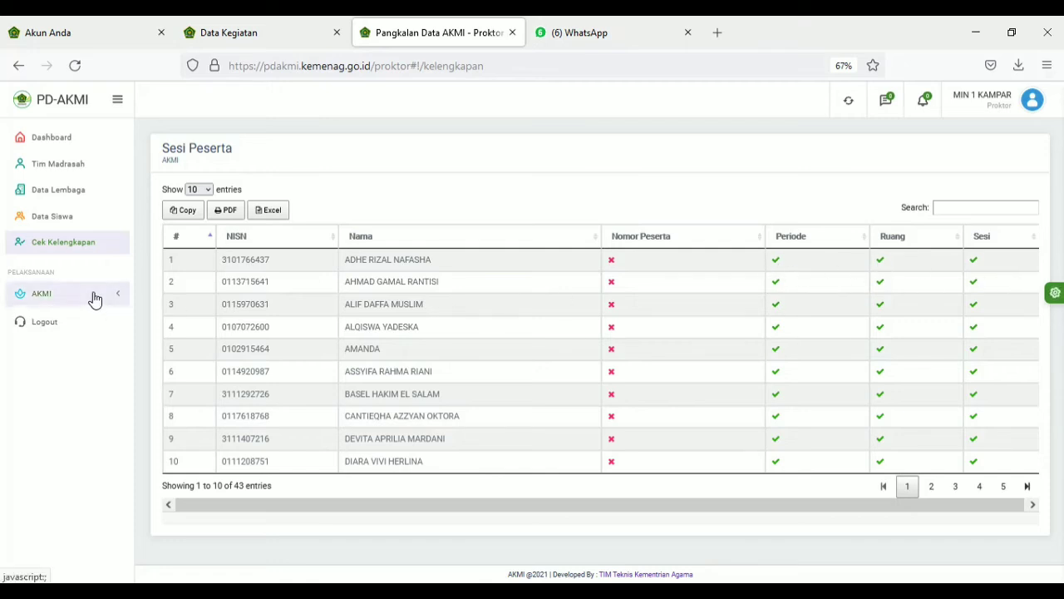
{"action": "left_click", "coordinate": [68, 346]}
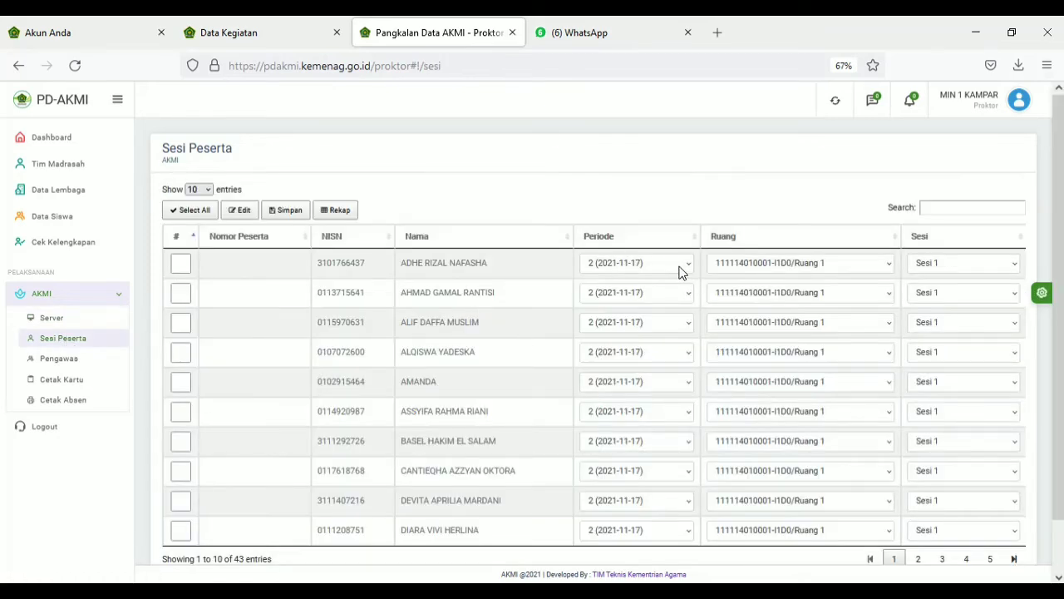
- Examine the available Periode and Sesi options for the first participant without changing either one
{"action": "left_click", "coordinate": [680, 264]}
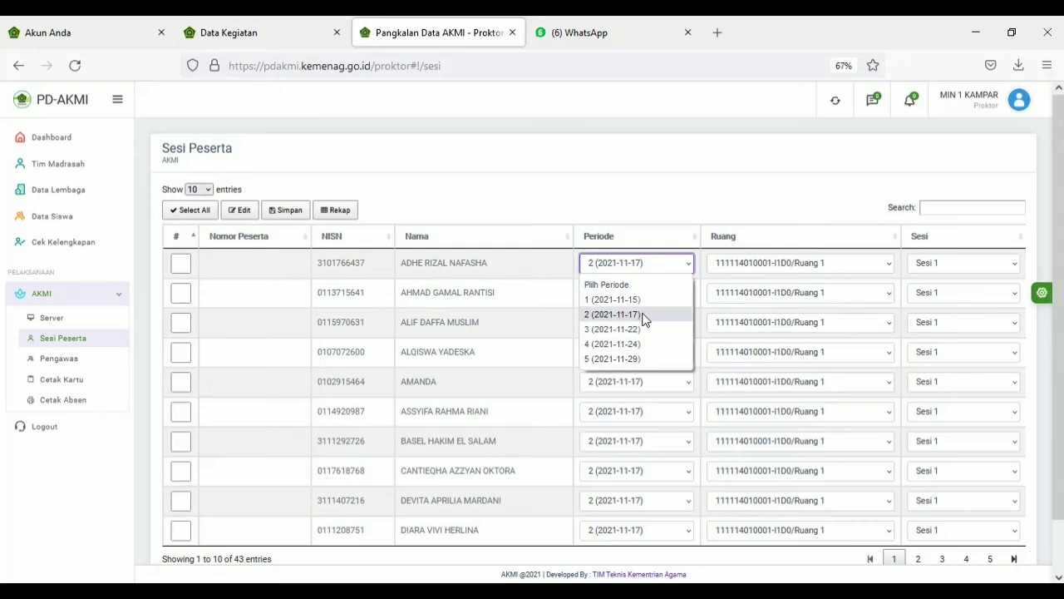
{"action": "left_click", "coordinate": [651, 190]}
{"action": "left_click", "coordinate": [651, 190]}
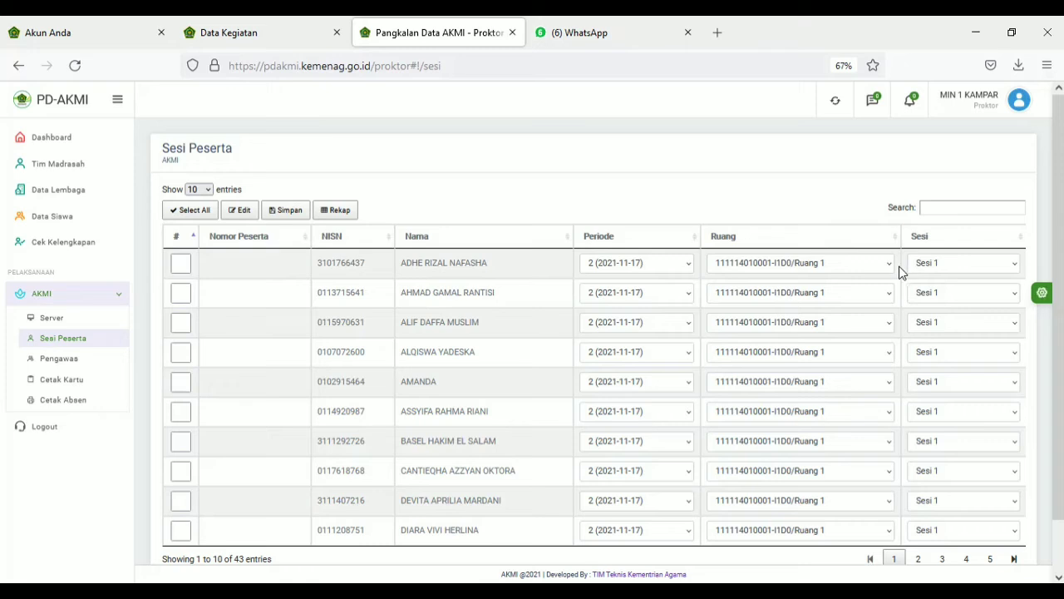
{"action": "left_click", "coordinate": [1014, 266]}
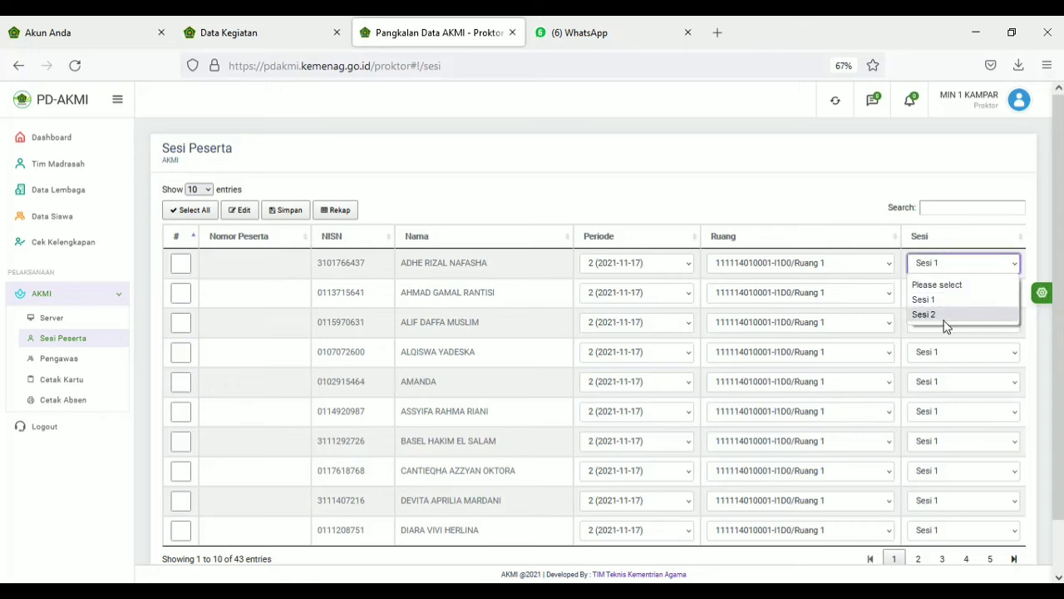
{"action": "left_click", "coordinate": [823, 202]}
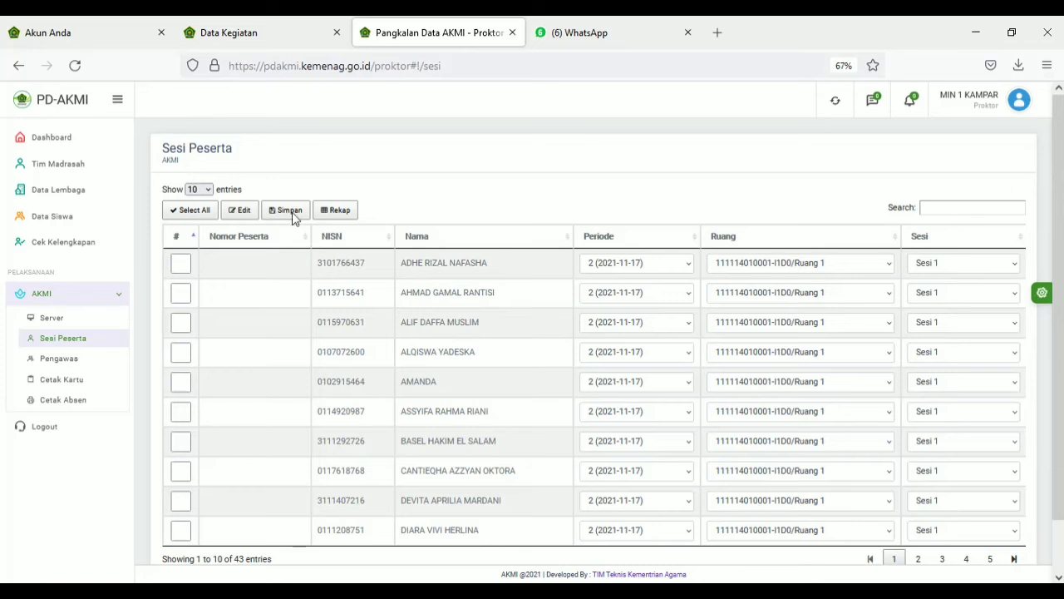
- Show 50 entries per page and review the period, room and session assigned to every participant
{"action": "left_click", "coordinate": [198, 189]}
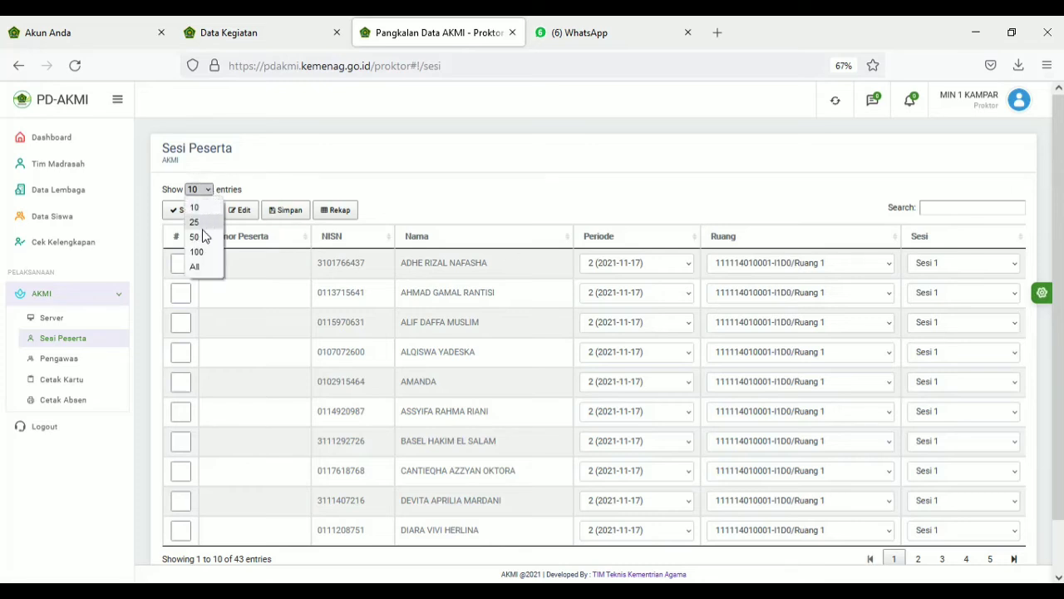
{"action": "left_click", "coordinate": [202, 236]}
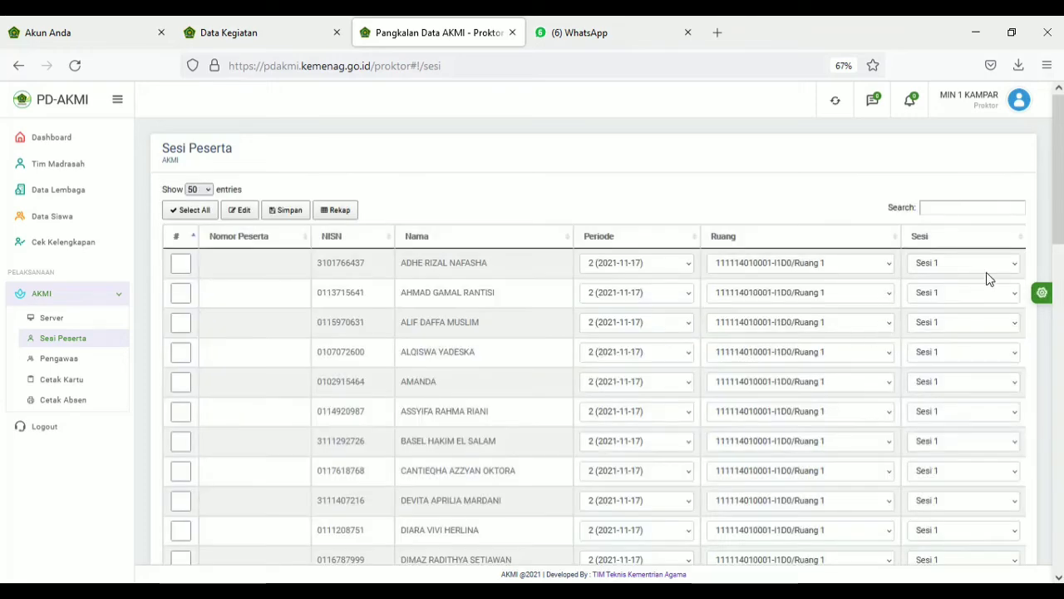
{"action": "left_click_drag", "start_coordinate": [1057, 230], "coordinate": [1060, 451]}
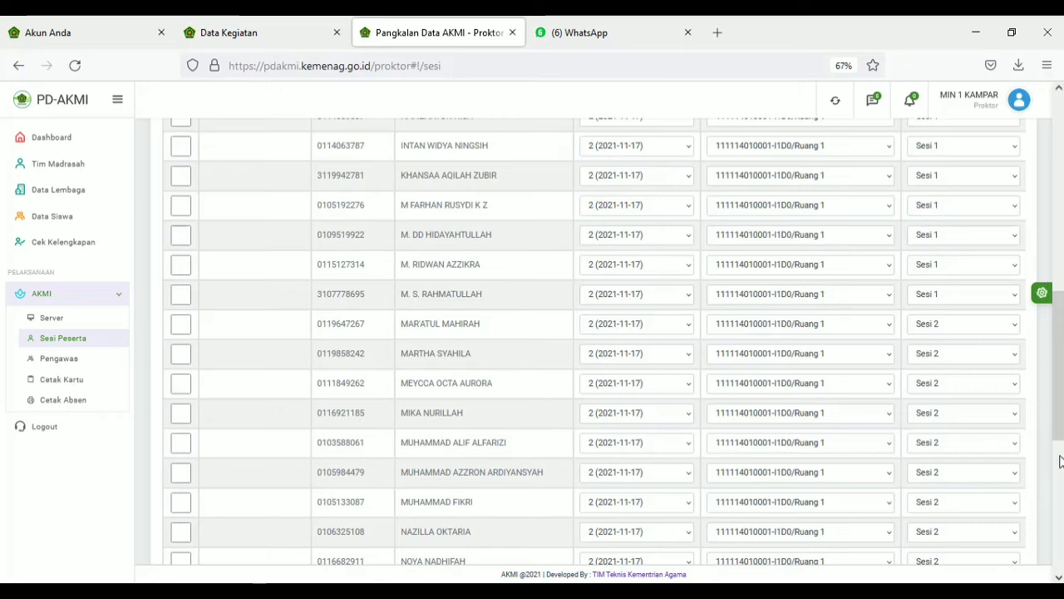
{"action": "scroll", "coordinate": [1058, 441], "scroll_direction": "down", "scroll_amount": 5}
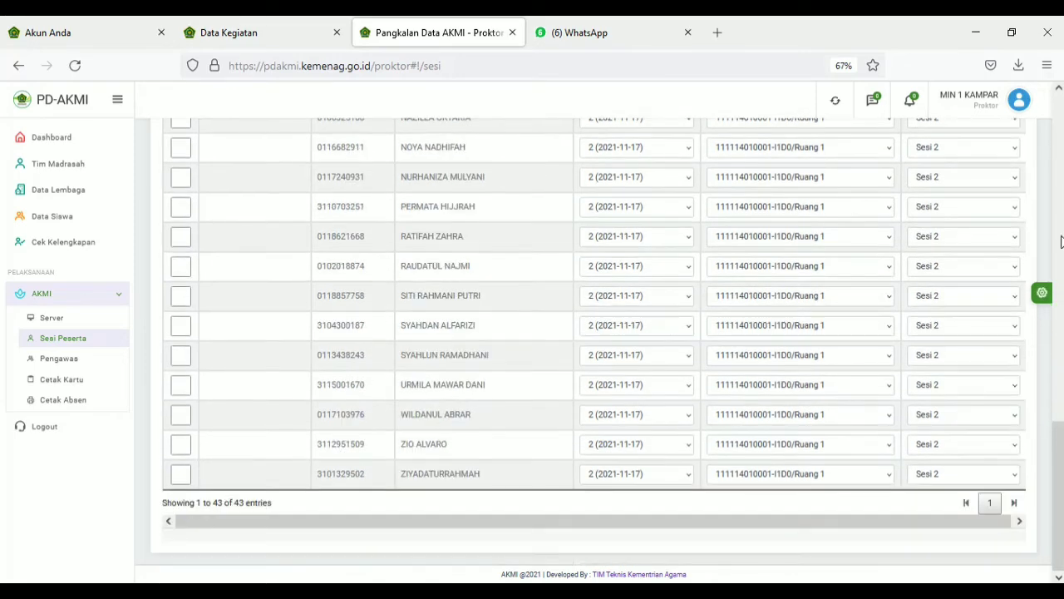
{"action": "left_click_drag", "start_coordinate": [1056, 468], "coordinate": [1048, 133]}
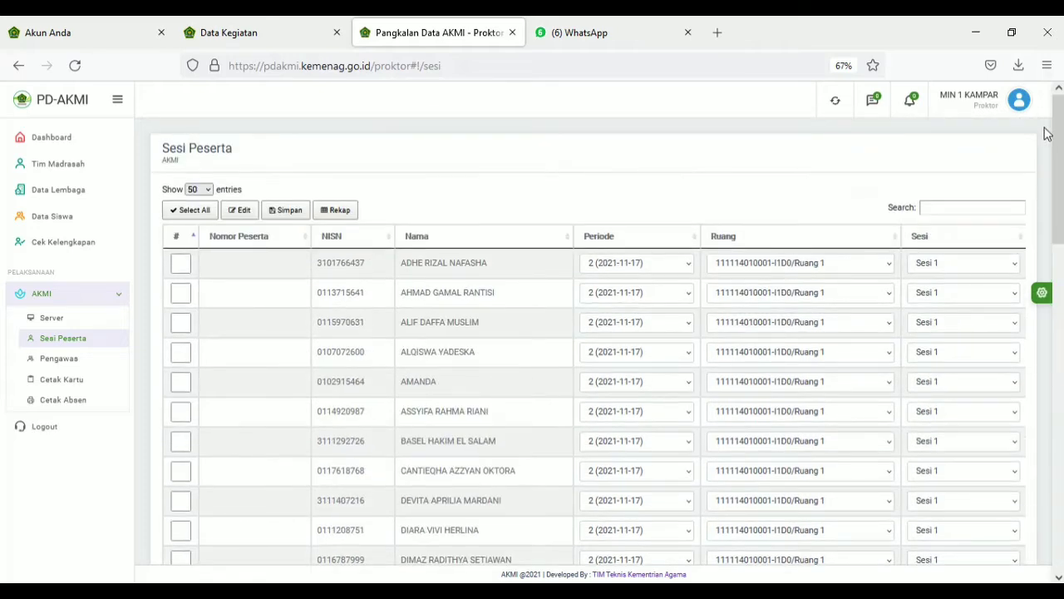
- Show 25 entries per page and select all listed participants except the last two, who are in Sesi 2
{"action": "left_click", "coordinate": [210, 192]}
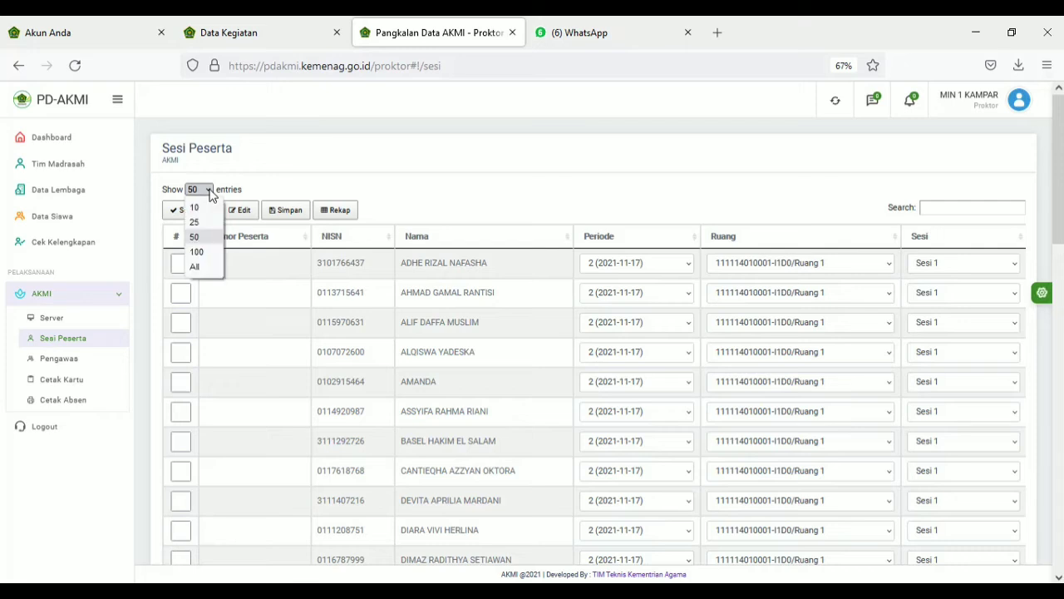
{"action": "left_click", "coordinate": [198, 223]}
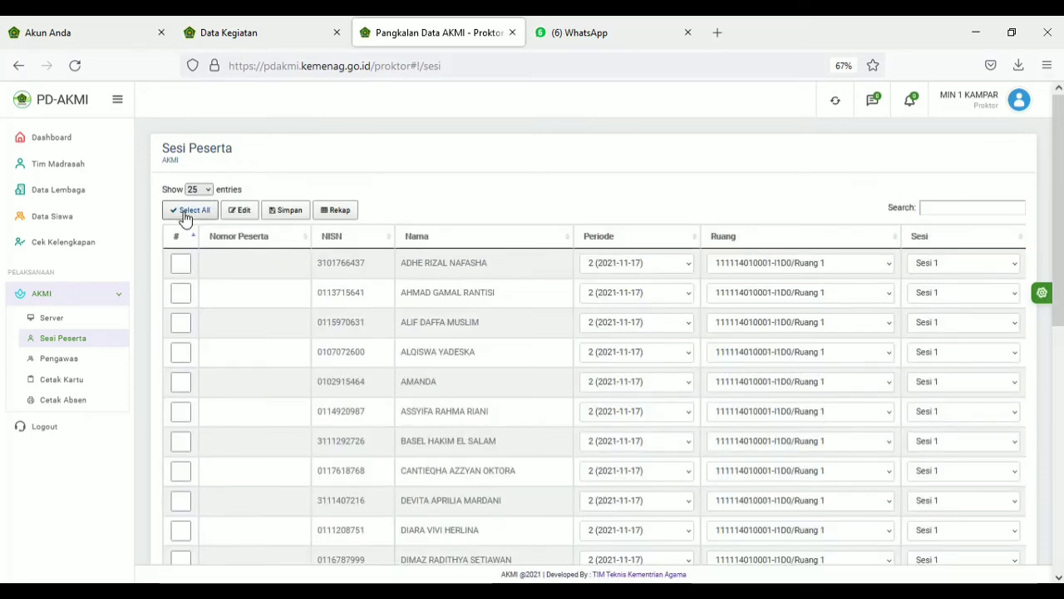
{"action": "left_click", "coordinate": [184, 216]}
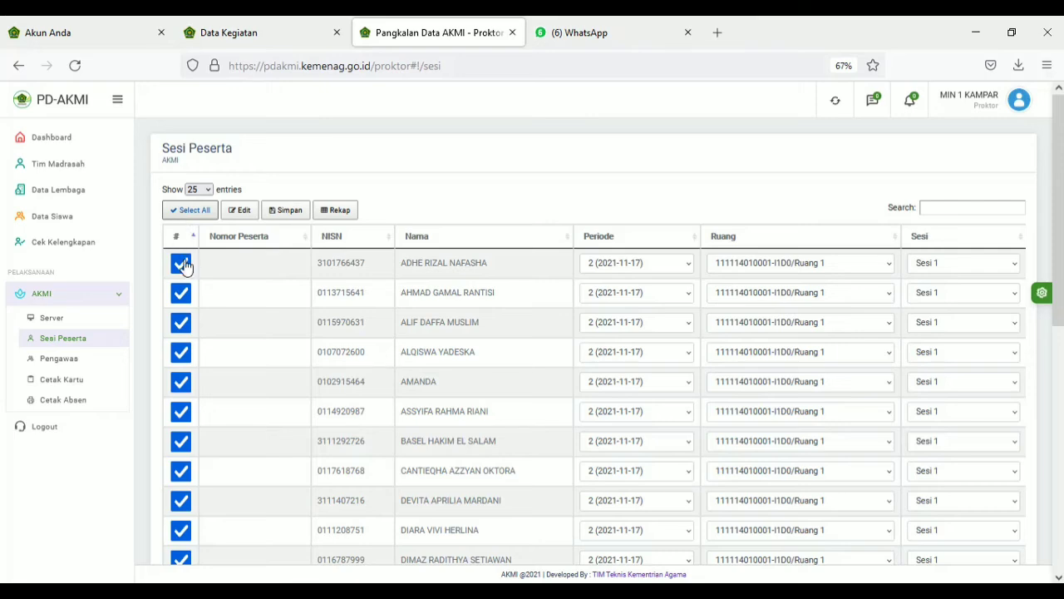
{"action": "scroll", "coordinate": [1049, 372], "scroll_direction": "down", "scroll_amount": 3}
{"action": "scroll", "coordinate": [1049, 371], "scroll_direction": "down", "scroll_amount": 5}
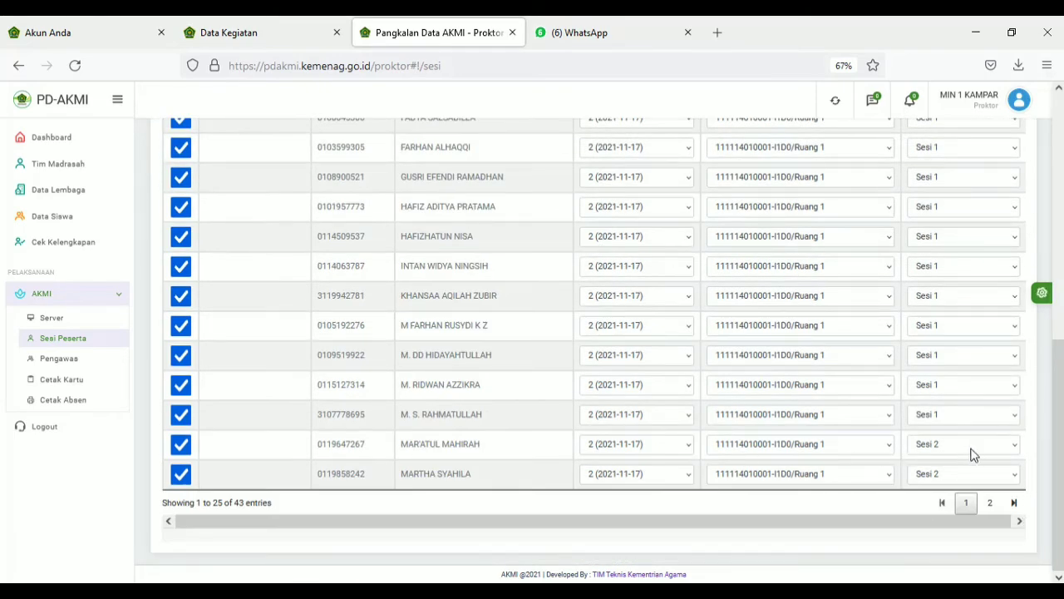
{"action": "left_click", "coordinate": [181, 446]}
{"action": "left_click", "coordinate": [181, 474]}
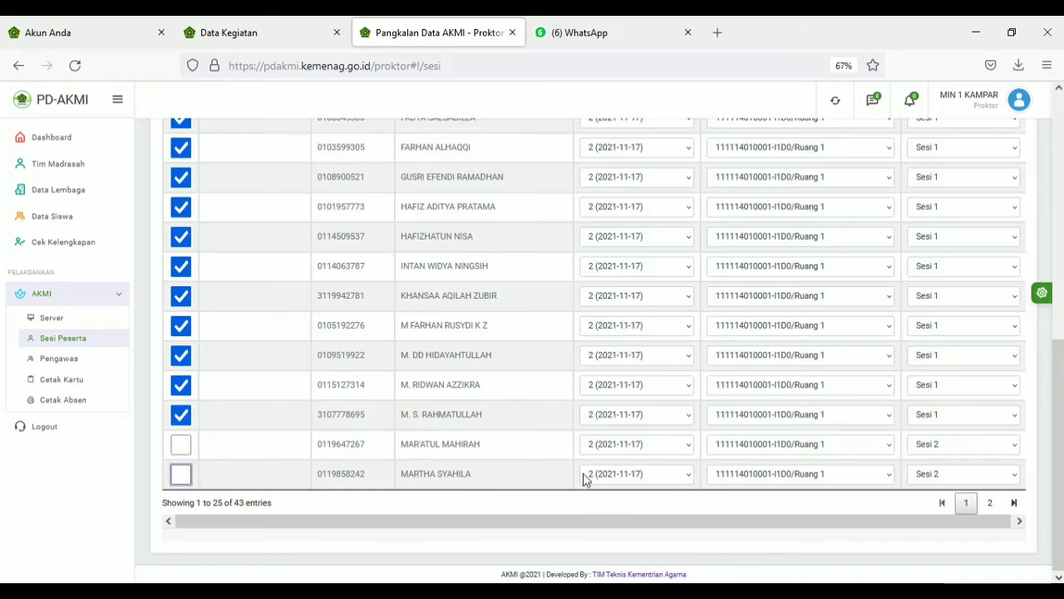
{"action": "left_click_drag", "start_coordinate": [1060, 471], "coordinate": [1039, 119]}
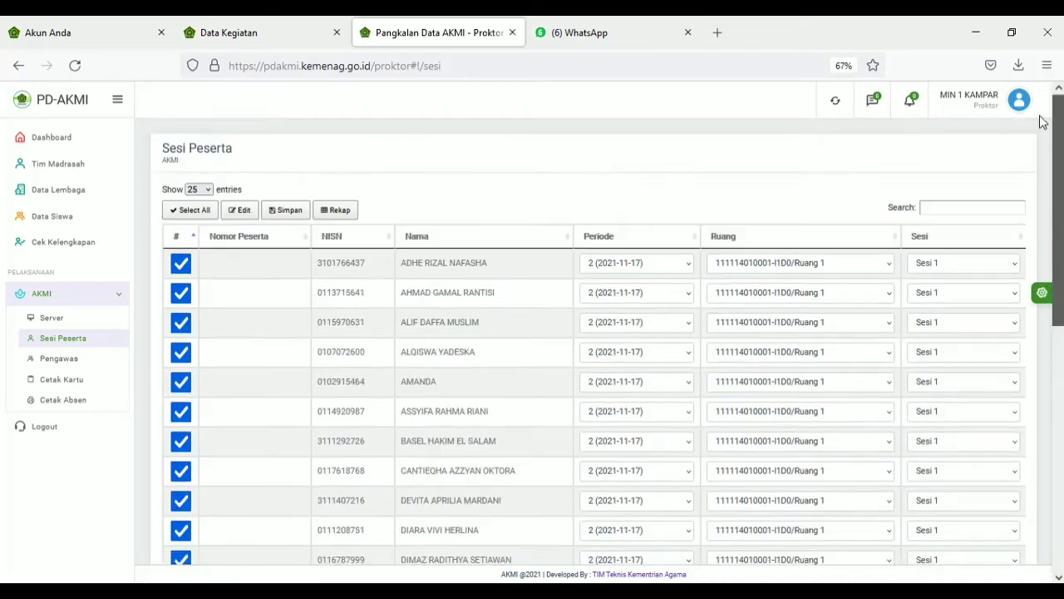
- Fill in Edit Sesi for the selected participants with Periode 2 (2021-11-17), the Ruang 1 server and Sesi 1, and close it without saving
{"action": "left_click", "coordinate": [242, 210]}
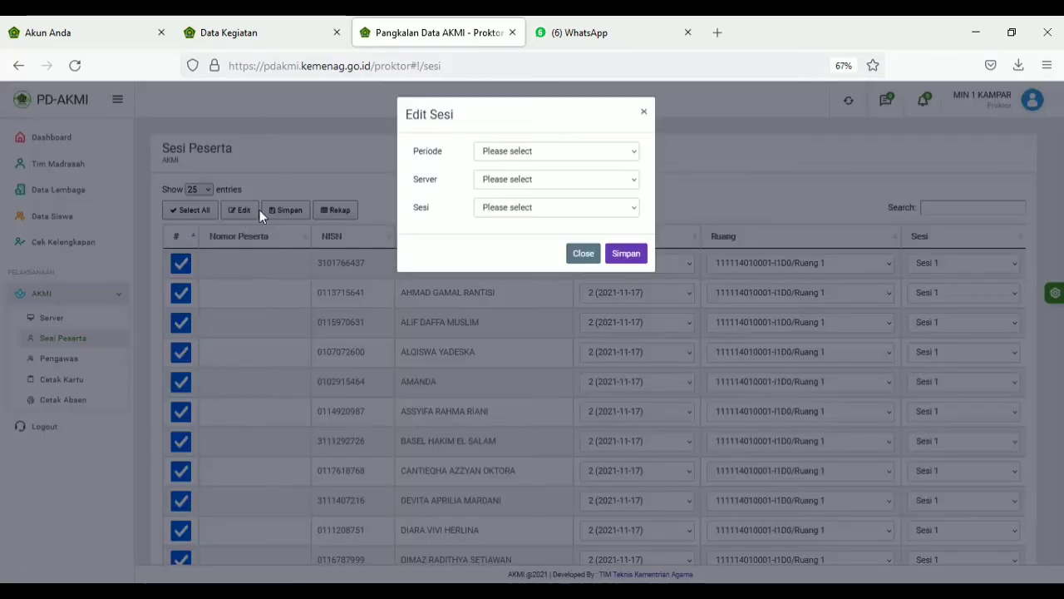
{"action": "left_click", "coordinate": [565, 150]}
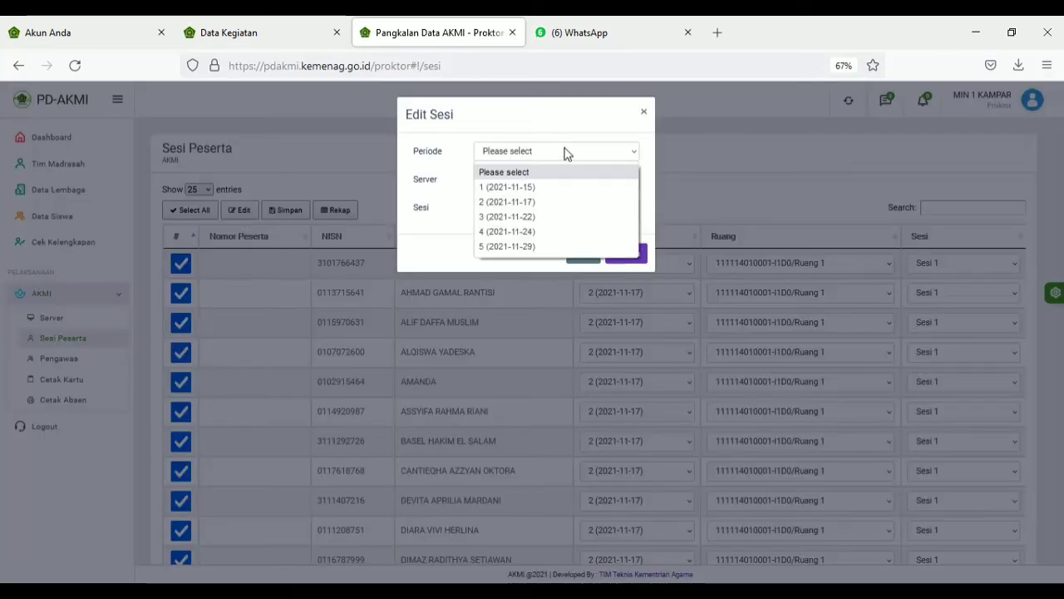
{"action": "left_click", "coordinate": [513, 202]}
{"action": "left_click", "coordinate": [516, 184]}
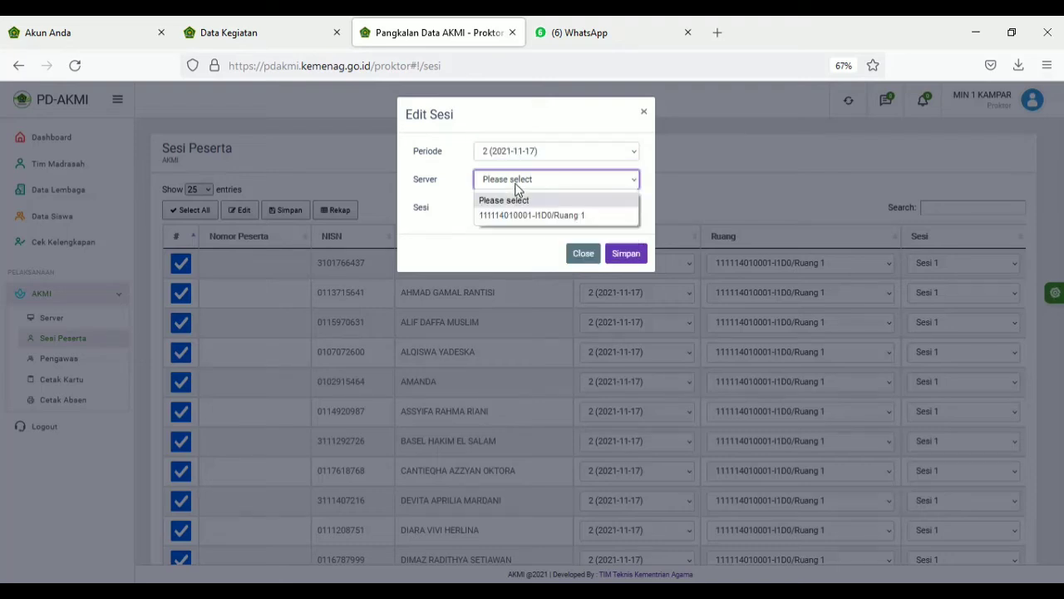
{"action": "left_click", "coordinate": [508, 215]}
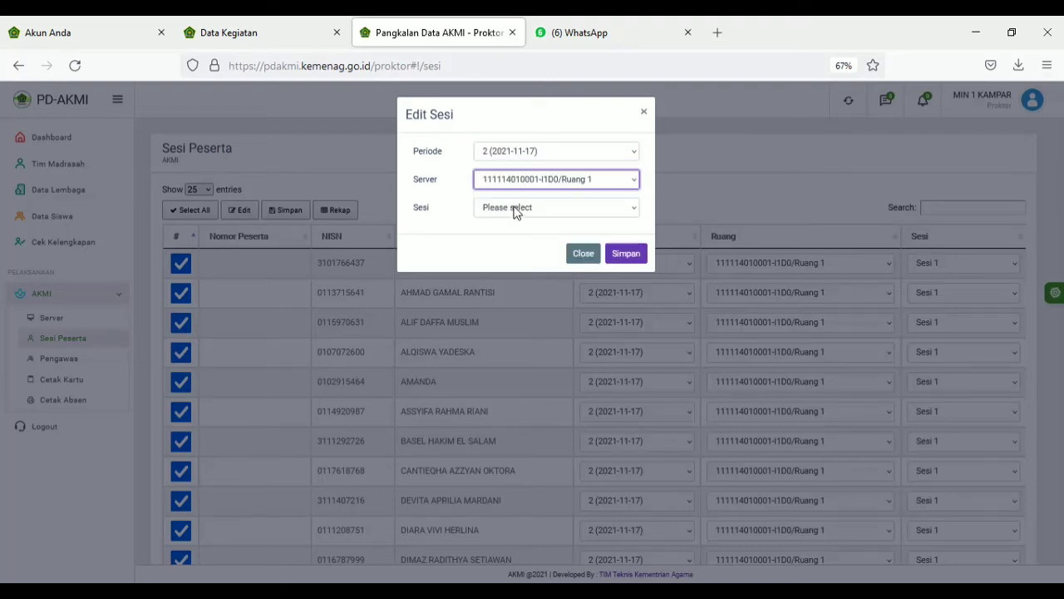
{"action": "left_click", "coordinate": [516, 209]}
{"action": "left_click", "coordinate": [499, 243]}
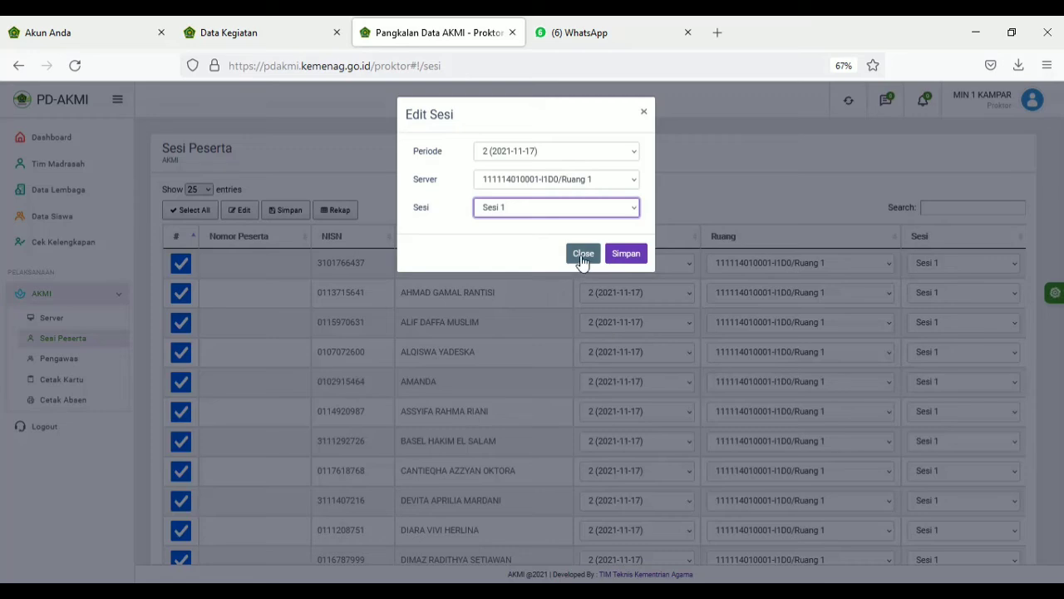
{"action": "left_click", "coordinate": [518, 217]}
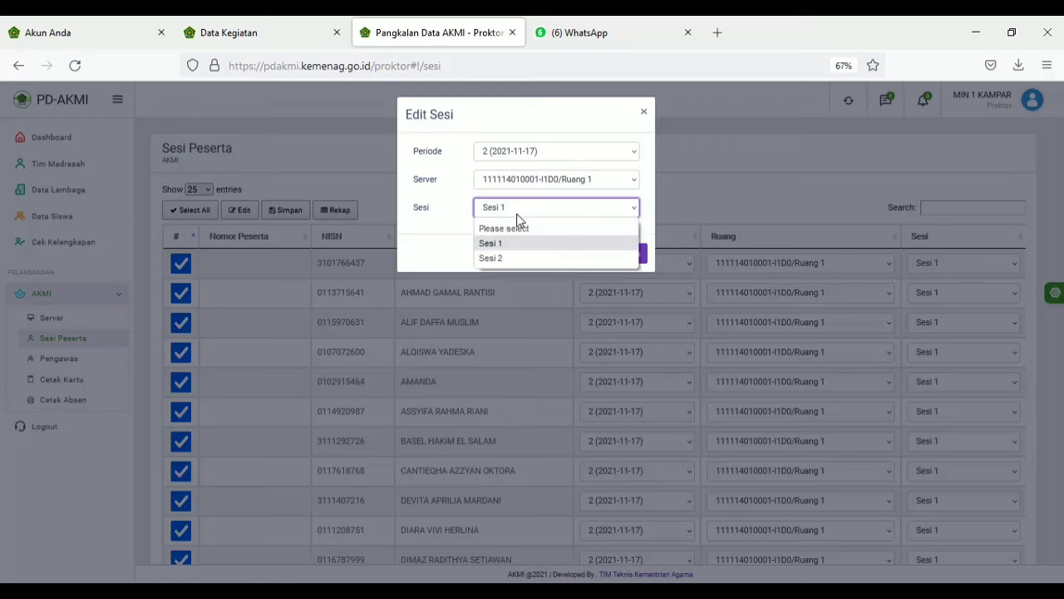
{"action": "left_click", "coordinate": [445, 230]}
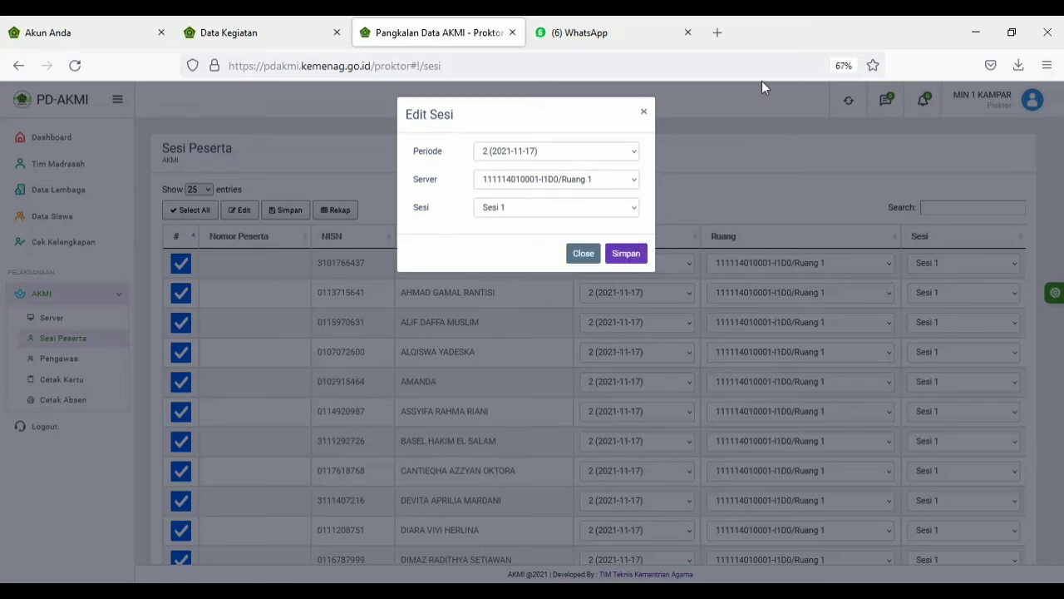
{"action": "left_click", "coordinate": [645, 114]}
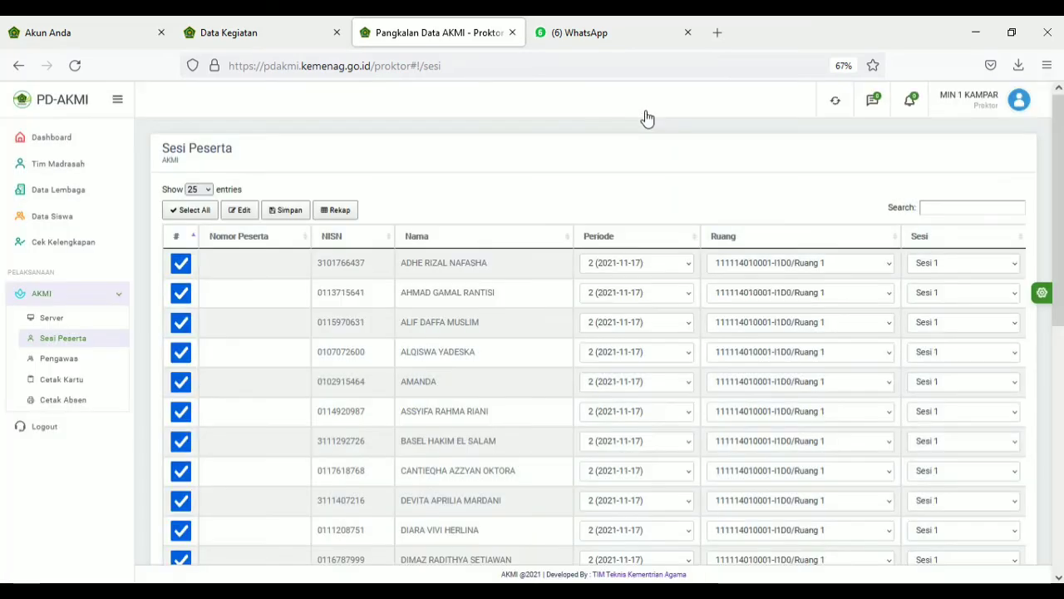
- Clear and redo the selection of all listed participants except the last two, and review the Edit Sesi settings without saving
{"action": "left_click", "coordinate": [182, 216]}
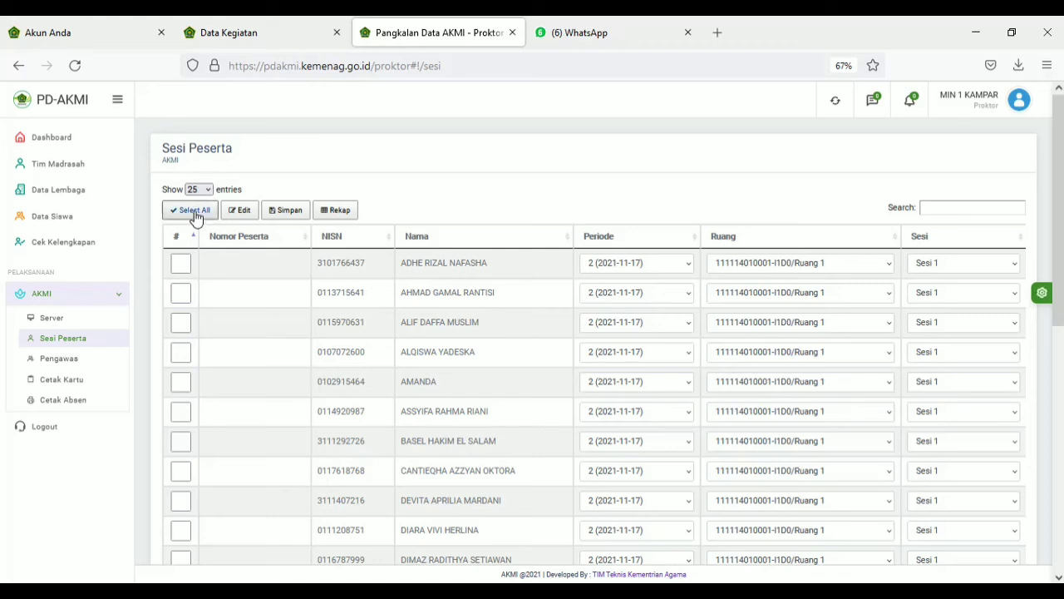
{"action": "left_click", "coordinate": [193, 212]}
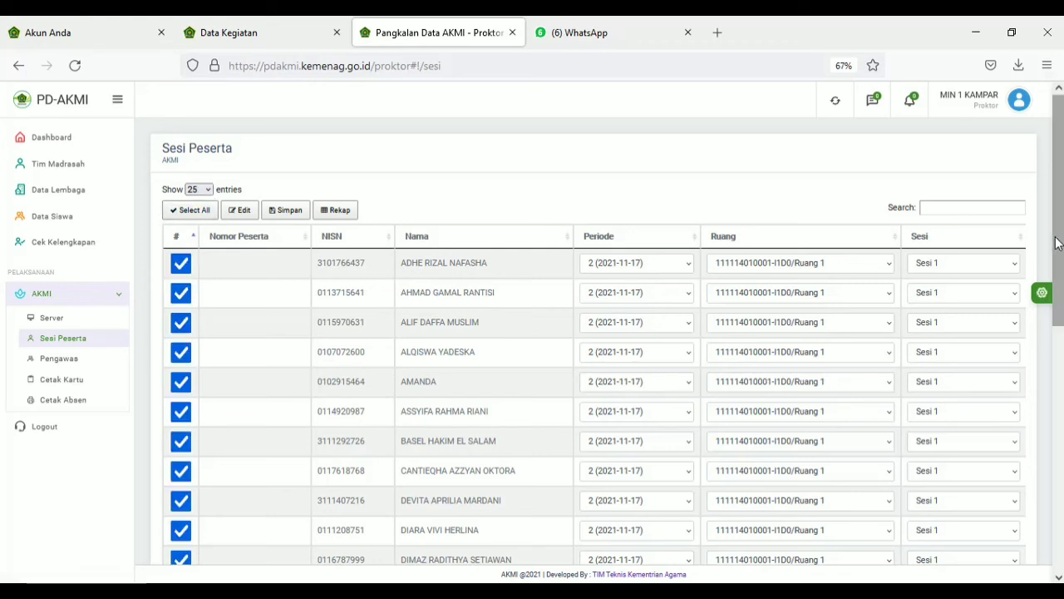
{"action": "left_click_drag", "start_coordinate": [1055, 241], "coordinate": [1046, 545]}
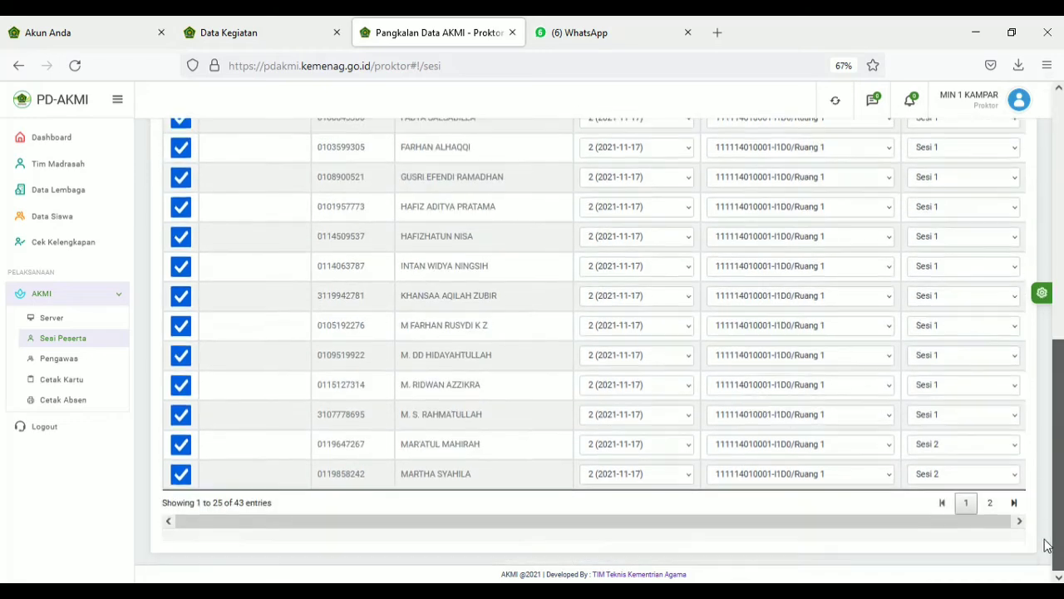
{"action": "left_click", "coordinate": [181, 445]}
{"action": "left_click", "coordinate": [181, 473]}
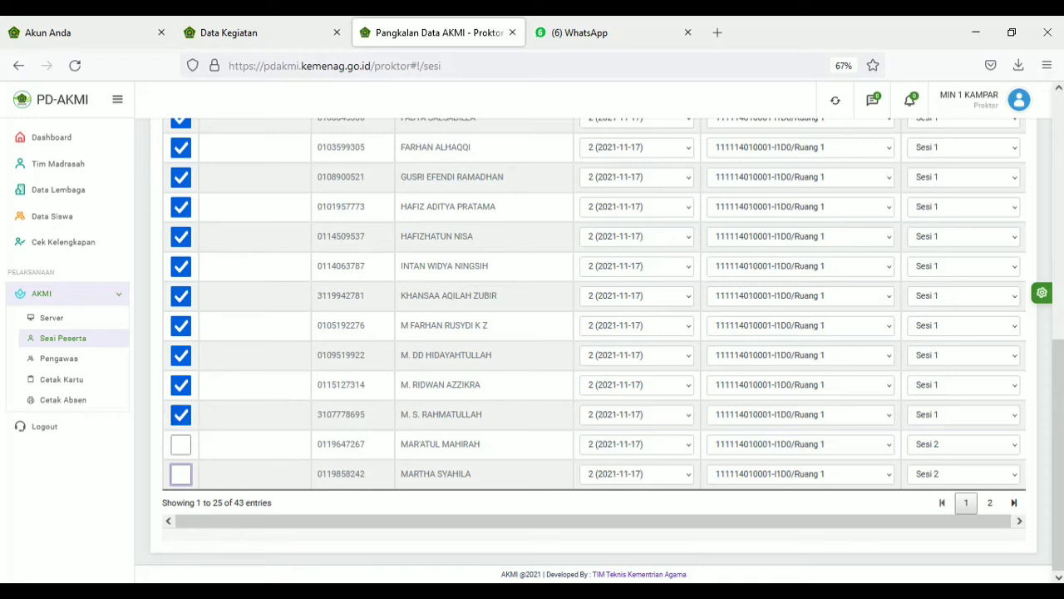
{"action": "left_click", "coordinate": [1062, 286]}
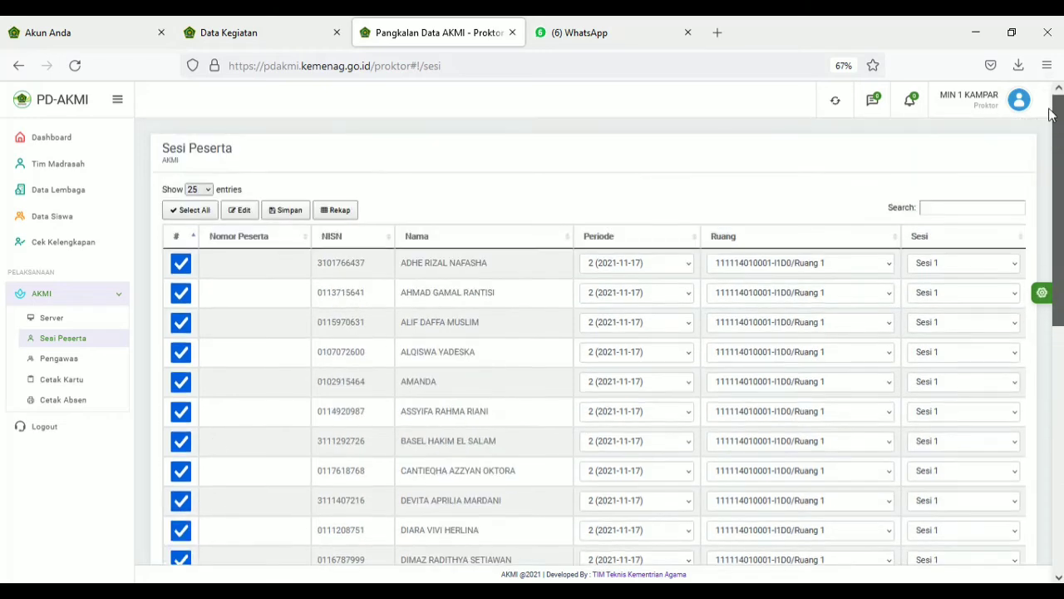
{"action": "left_click", "coordinate": [241, 210]}
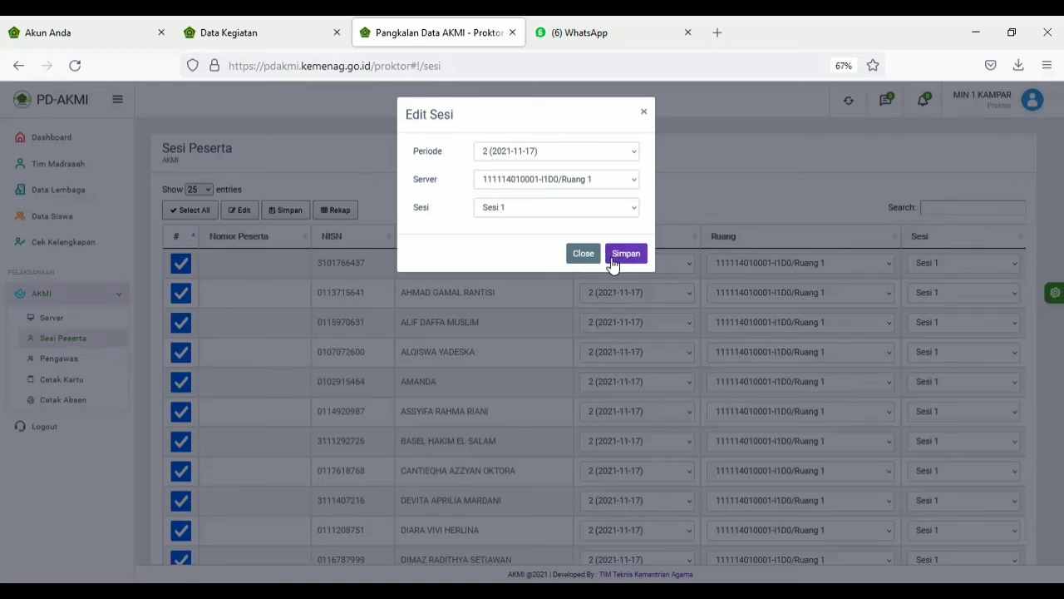
{"action": "left_click", "coordinate": [304, 140]}
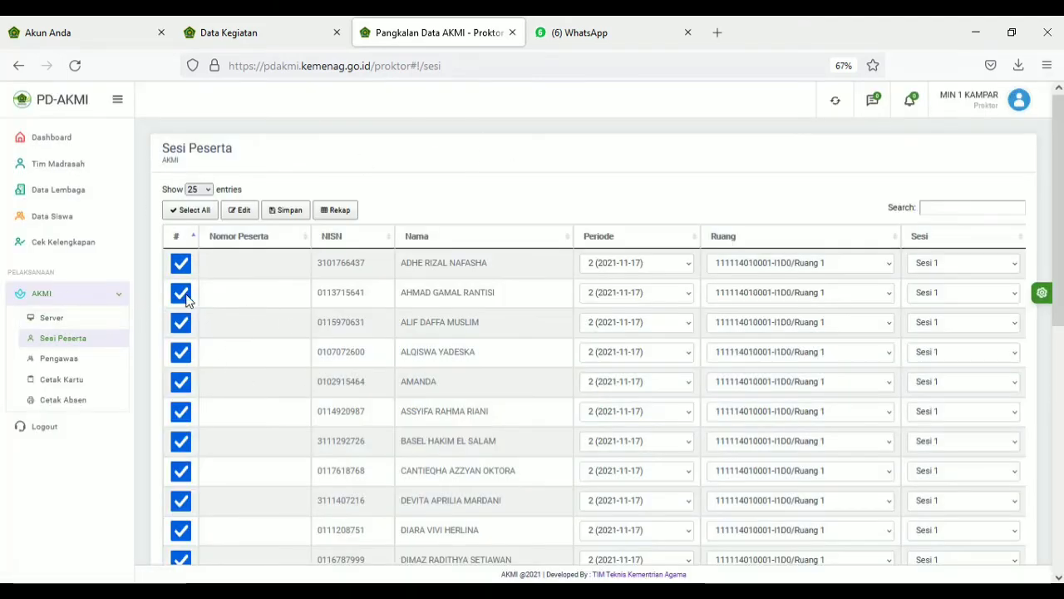
- Clear the selection of all listed participants and show 50 entries per page
{"action": "left_click", "coordinate": [206, 189]}
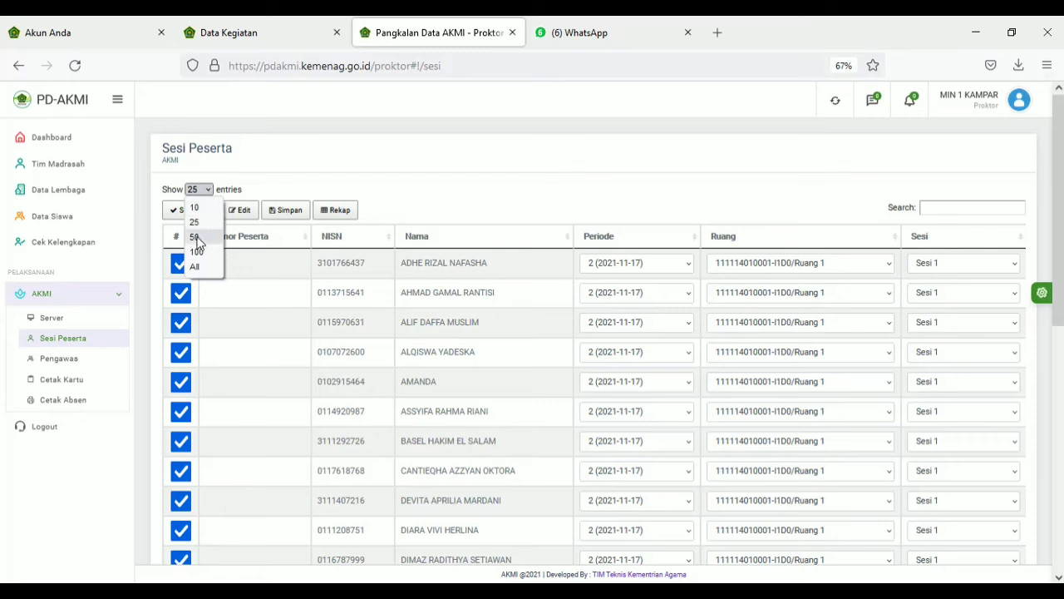
{"action": "left_click", "coordinate": [353, 173]}
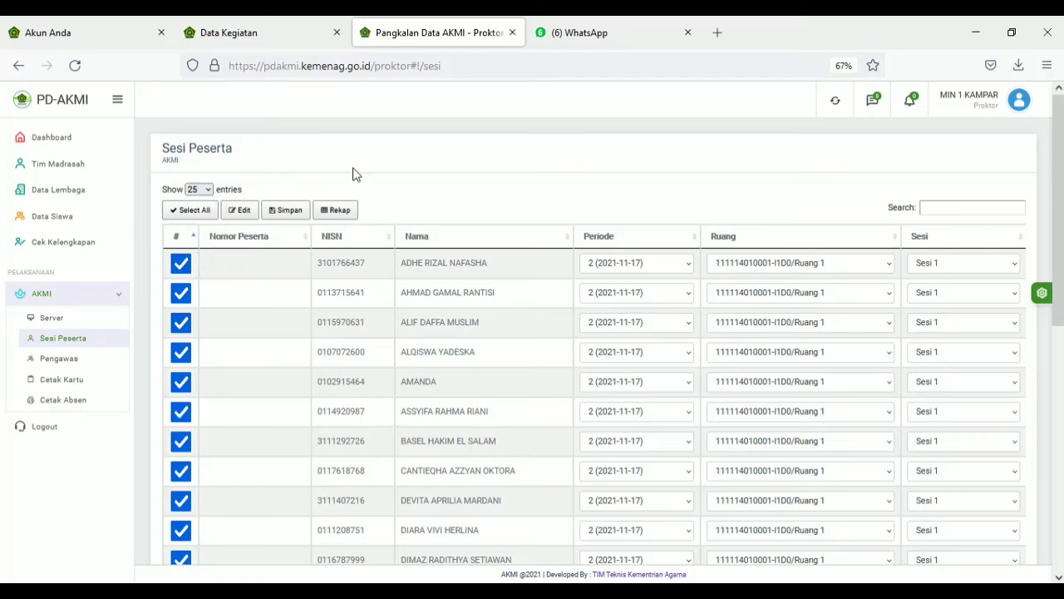
{"action": "left_click", "coordinate": [188, 210]}
{"action": "left_click", "coordinate": [204, 189]}
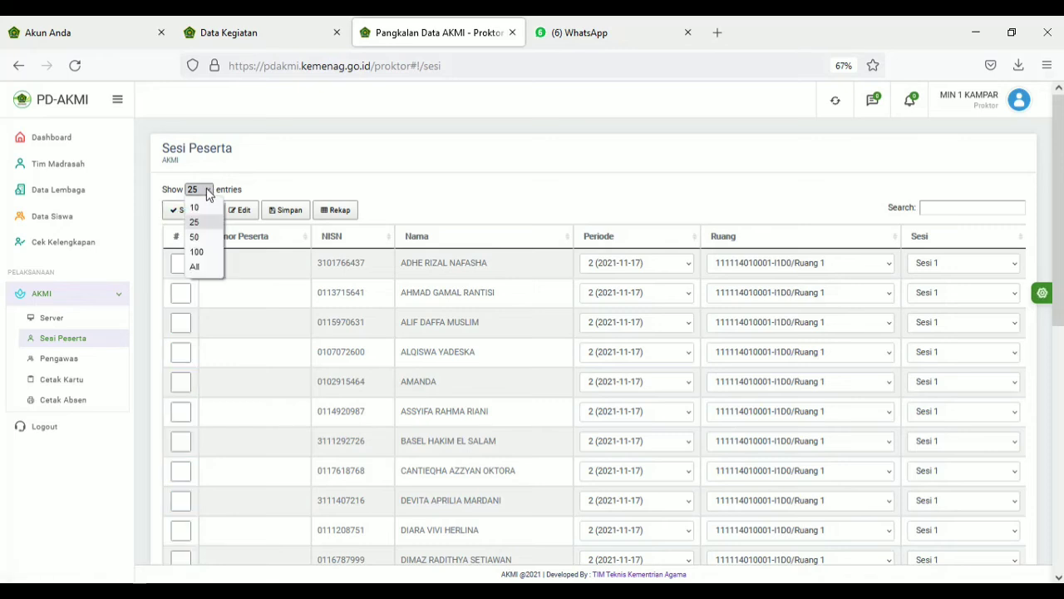
{"action": "left_click", "coordinate": [198, 241]}
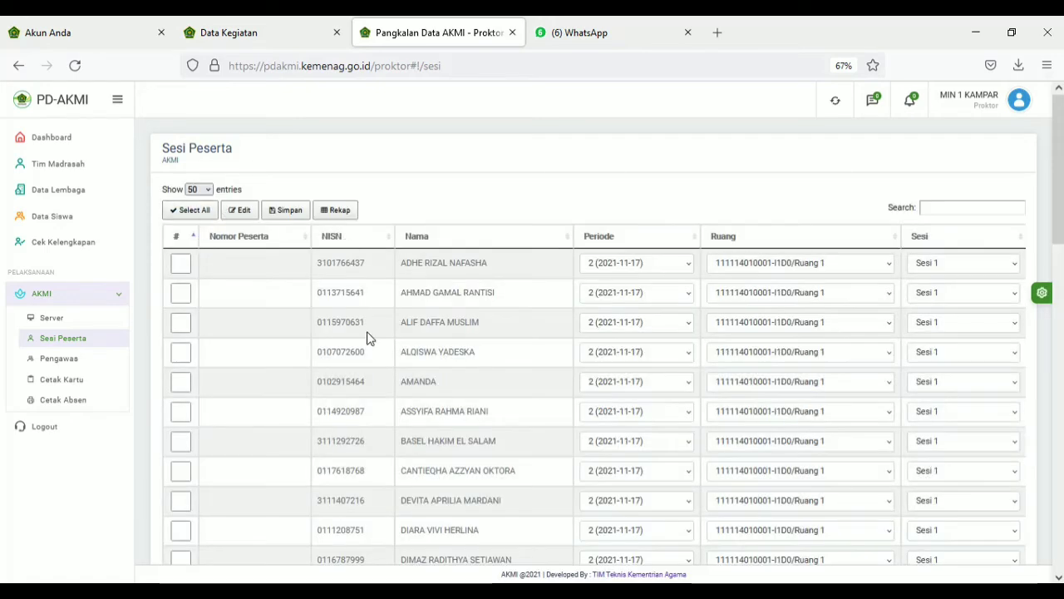
- Select the first eight participants assigned to Sesi 2 in the Sesi Peserta list
{"action": "left_click_drag", "start_coordinate": [1058, 171], "coordinate": [1049, 371]}
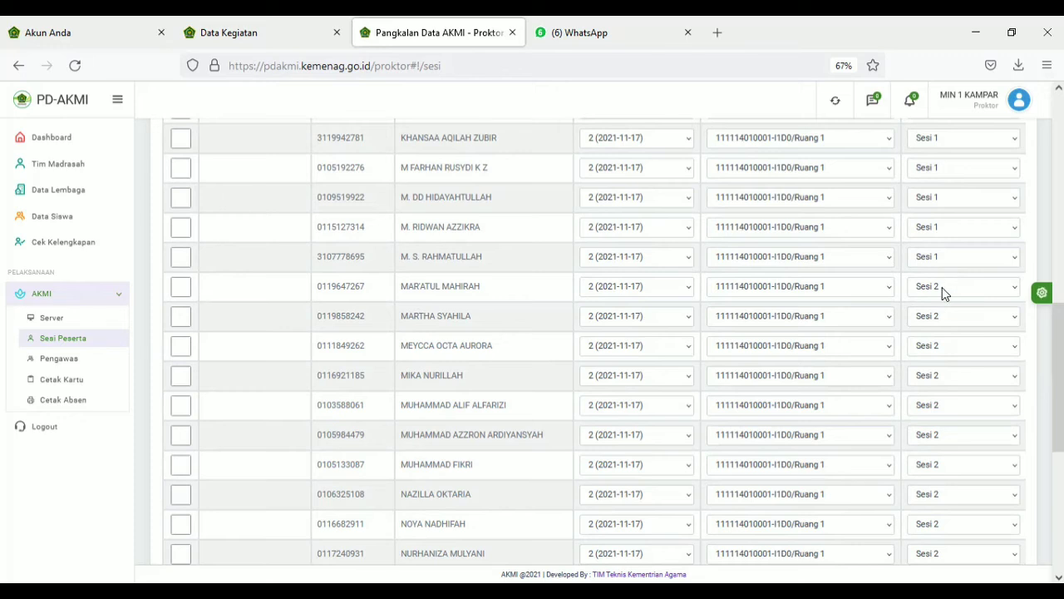
{"action": "left_click", "coordinate": [180, 317]}
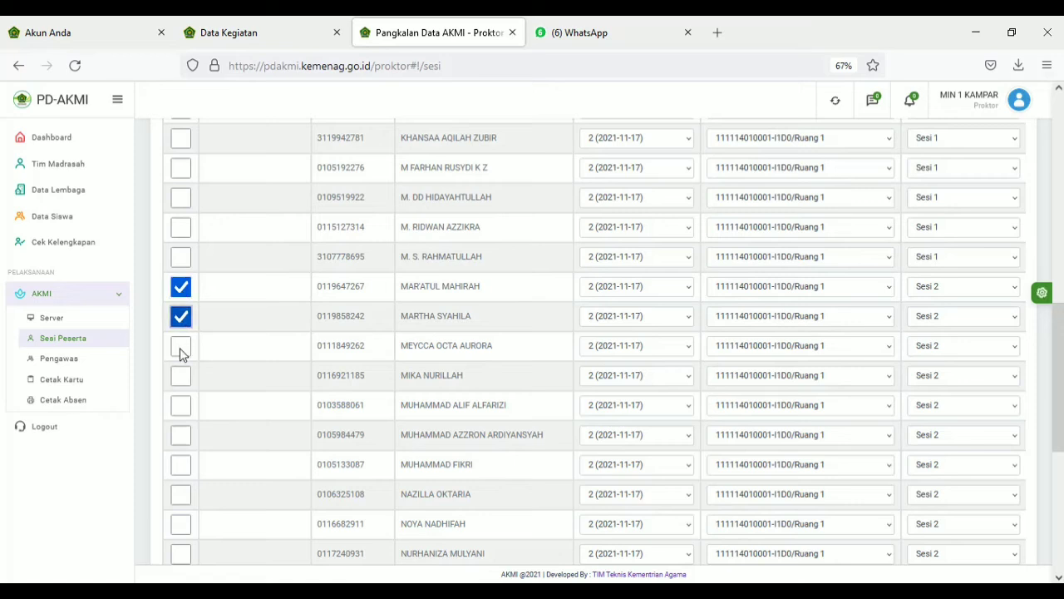
{"action": "left_click", "coordinate": [183, 348]}
{"action": "left_click", "coordinate": [184, 375]}
{"action": "left_click", "coordinate": [179, 406]}
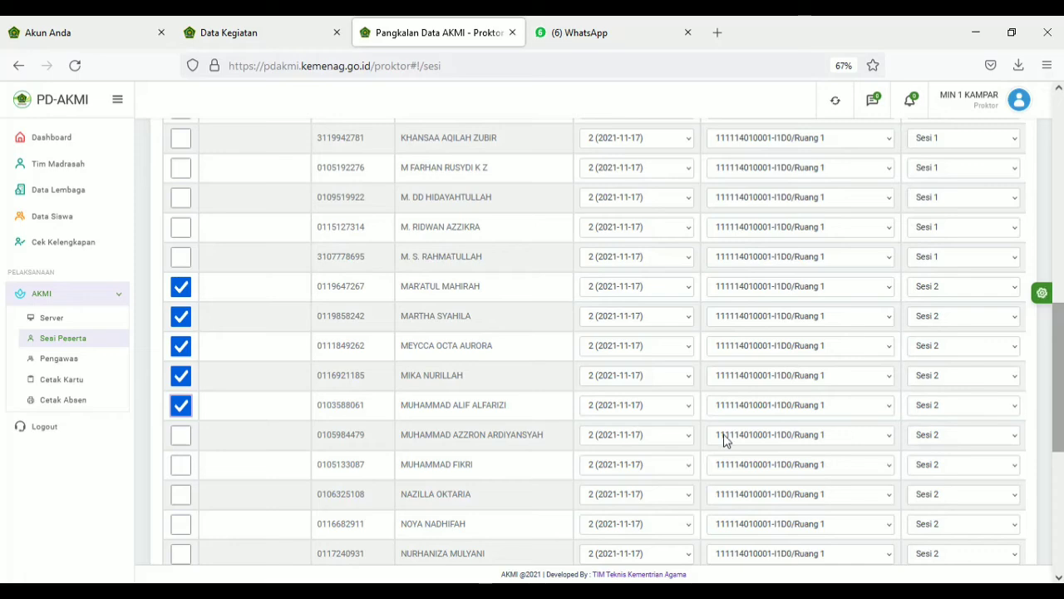
{"action": "left_click", "coordinate": [181, 434]}
{"action": "left_click", "coordinate": [181, 464]}
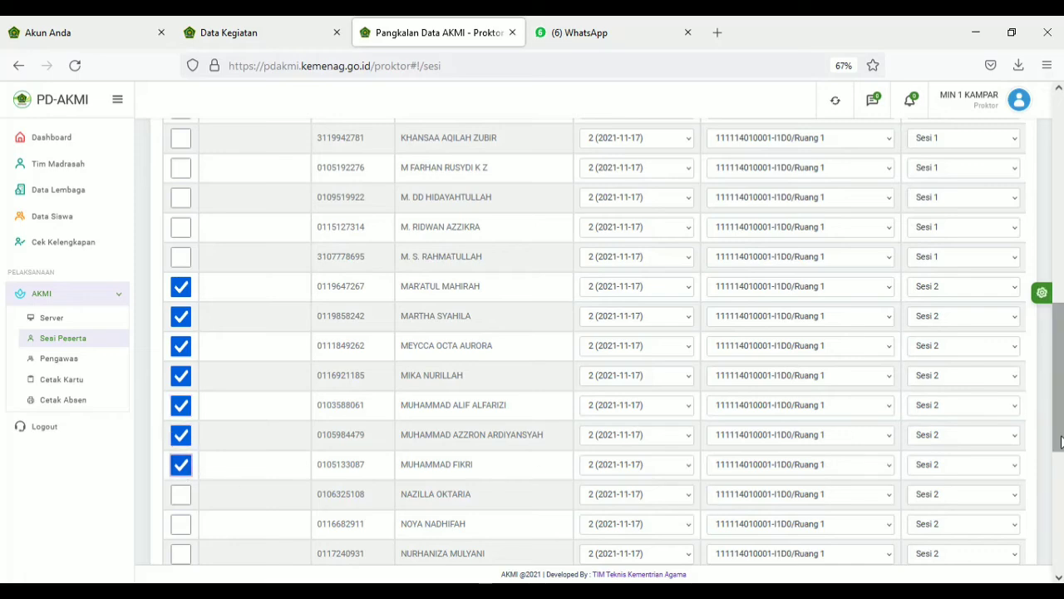
{"action": "left_click_drag", "start_coordinate": [1058, 446], "coordinate": [1058, 489]}
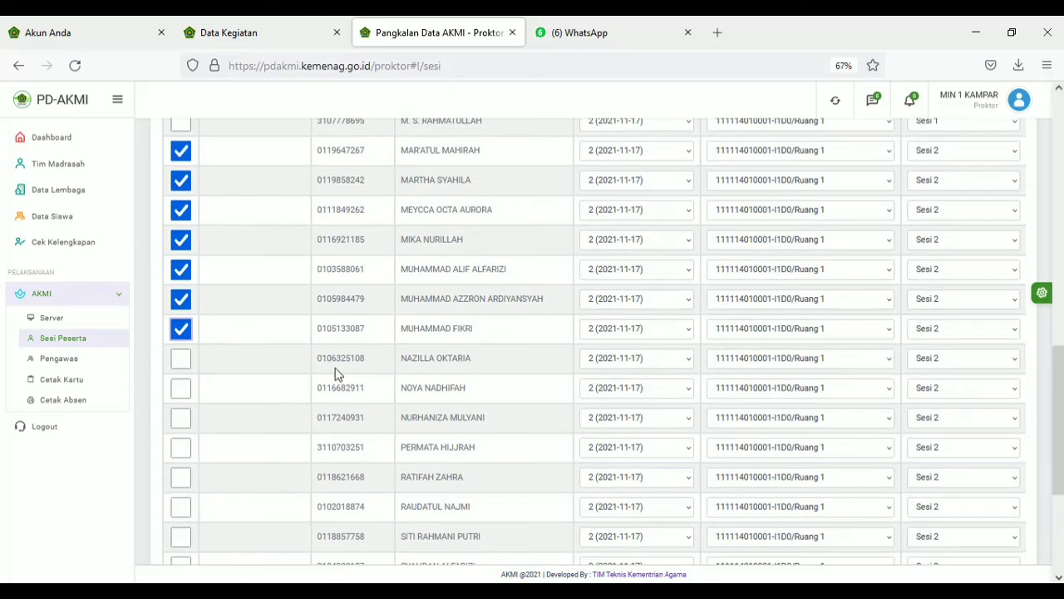
{"action": "left_click", "coordinate": [181, 365]}
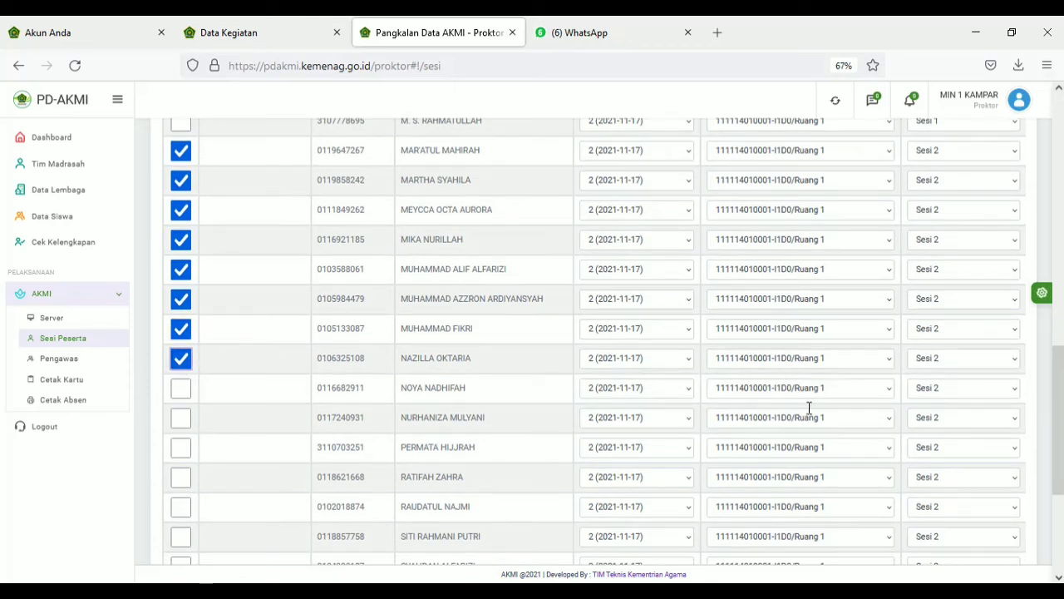
- Review the Sesi choices in Edit Sesi for the selected participants and close it without saving
{"action": "scroll", "coordinate": [807, 333], "scroll_direction": "up", "scroll_amount": 10}
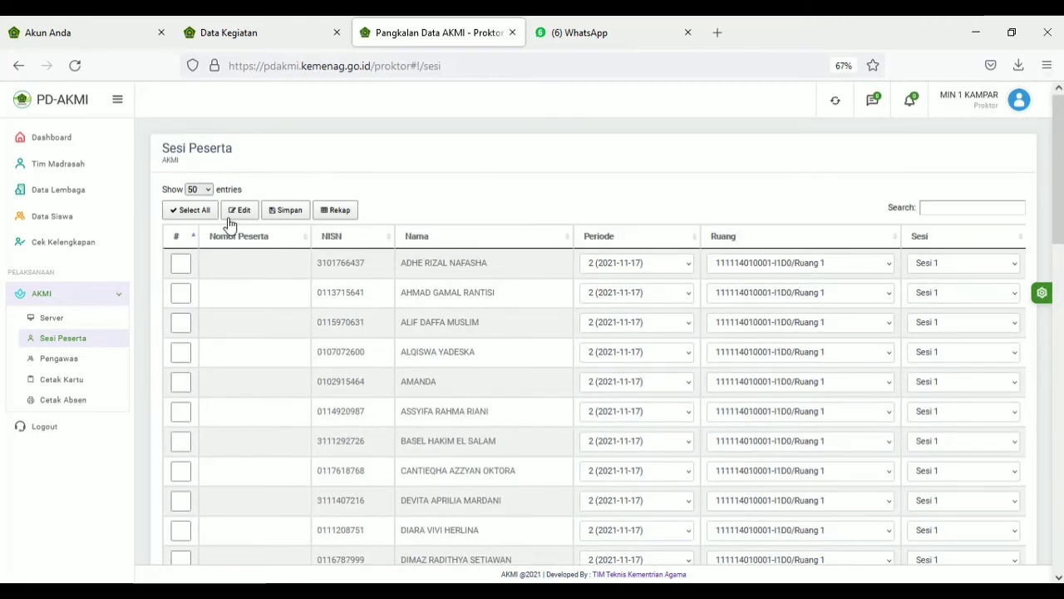
{"action": "left_click", "coordinate": [239, 211]}
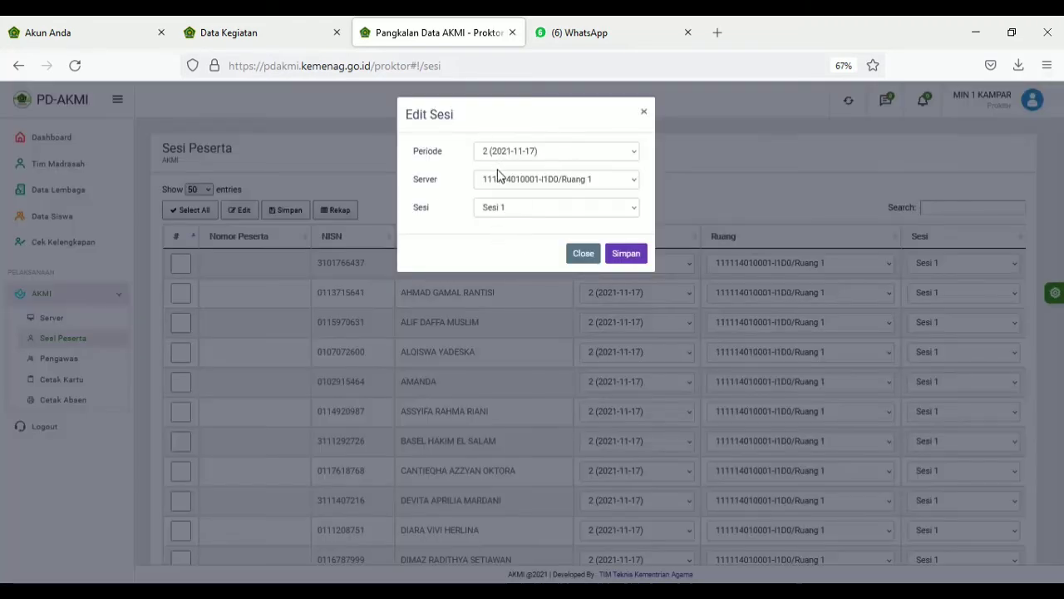
{"action": "left_click", "coordinate": [508, 213]}
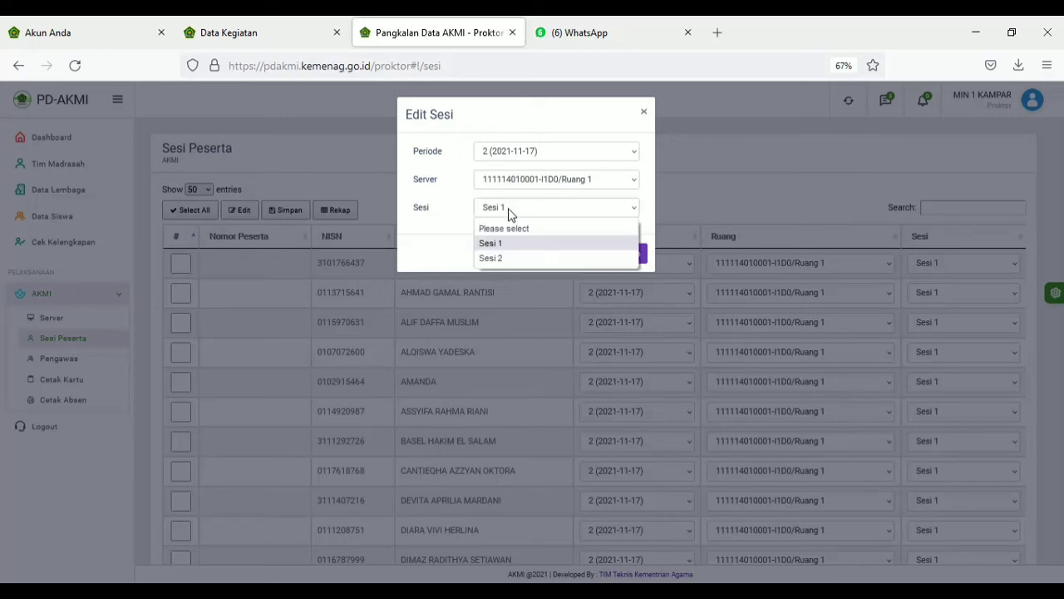
{"action": "left_click", "coordinate": [644, 112]}
{"action": "left_click", "coordinate": [645, 113]}
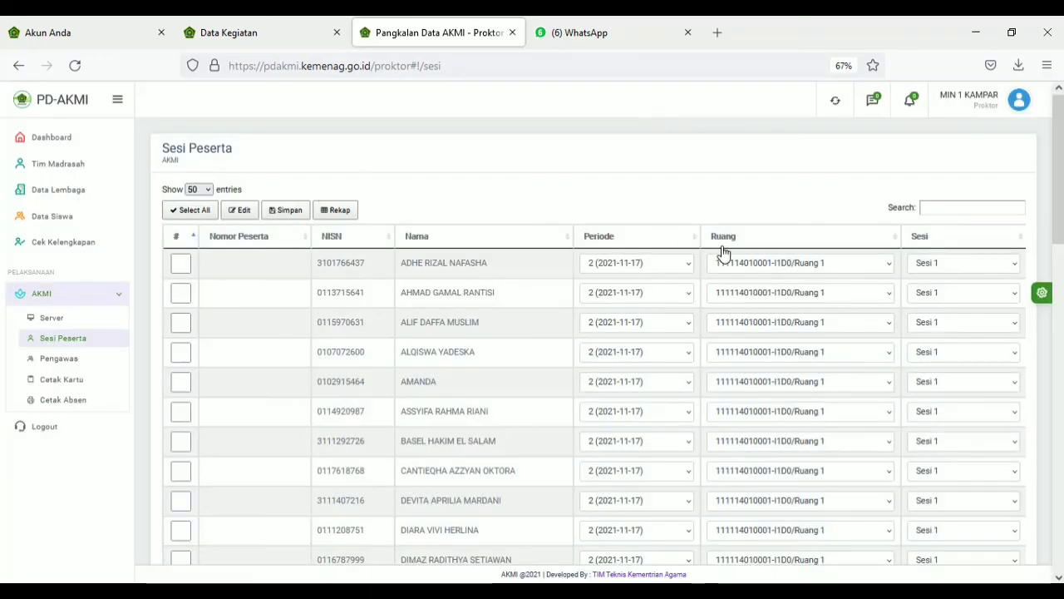
- Clear the selection of all participants and look through the session list
{"action": "left_click", "coordinate": [191, 214]}
{"action": "left_click", "coordinate": [191, 213]}
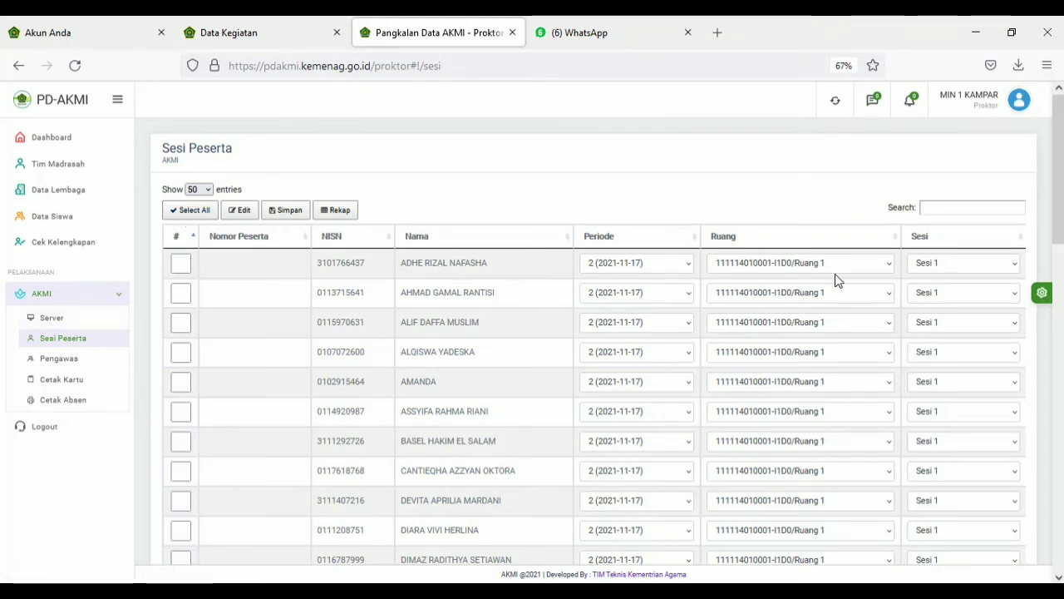
{"action": "left_click_drag", "start_coordinate": [1061, 238], "coordinate": [1039, 329]}
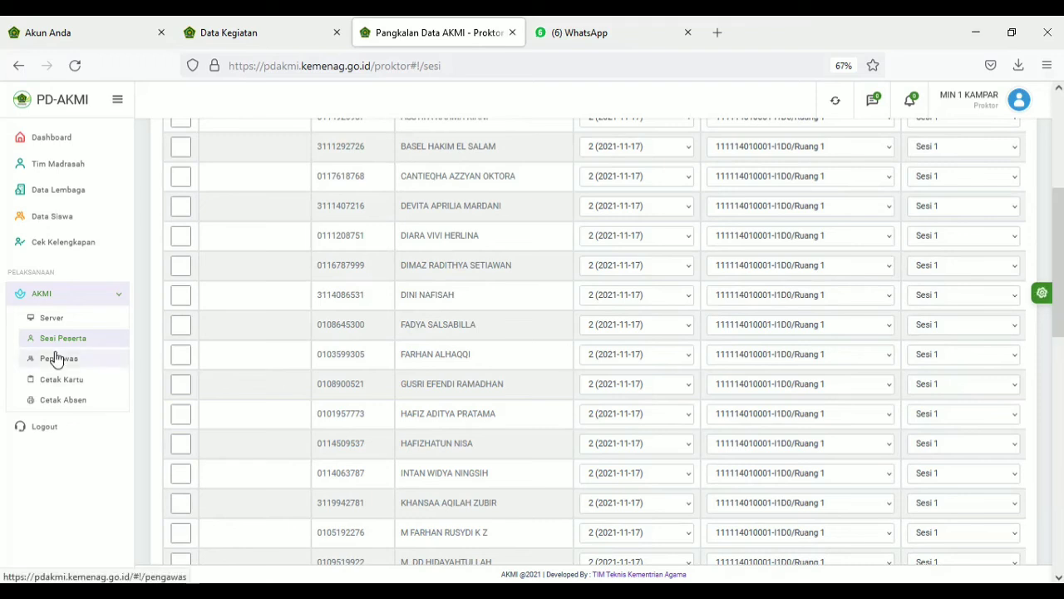
- Check each participant's period, room and session in Cek Kelengkapan, and review the dashboard's Kelengkapan Data summary
{"action": "left_click", "coordinate": [60, 247]}
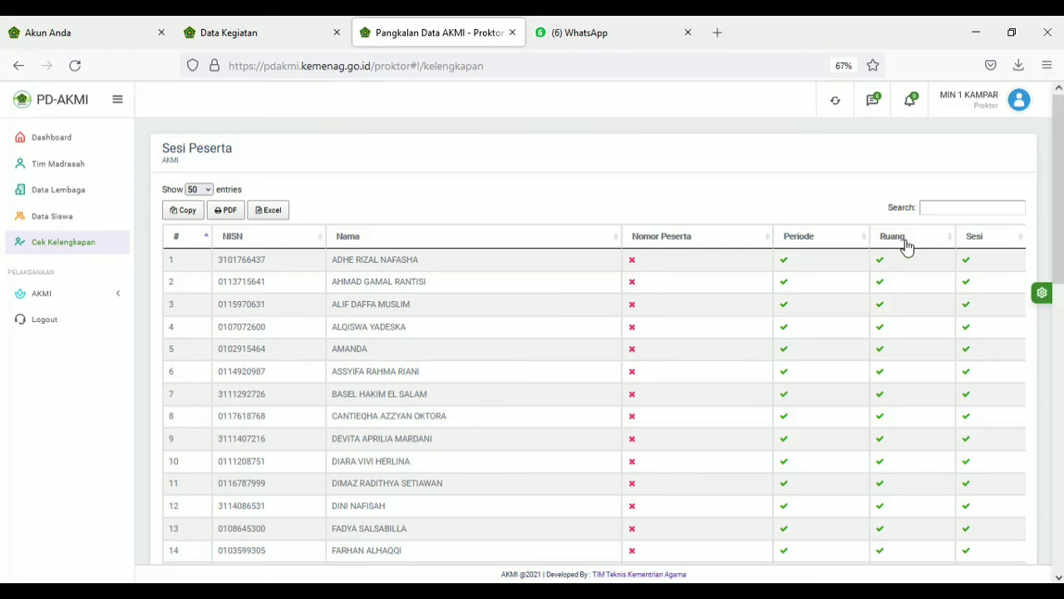
{"action": "left_click", "coordinate": [100, 299]}
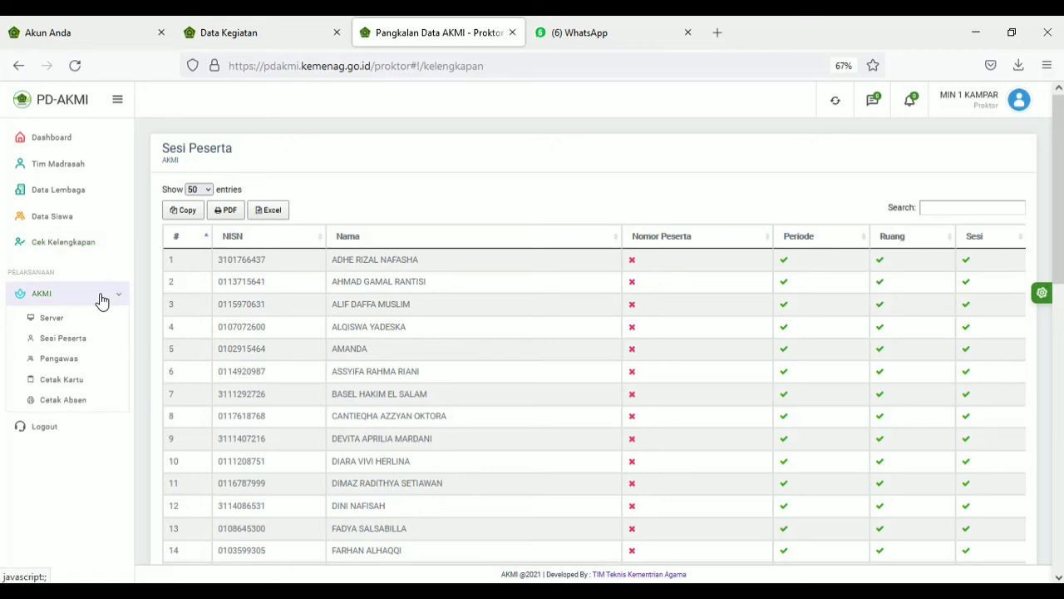
{"action": "left_click", "coordinate": [60, 147]}
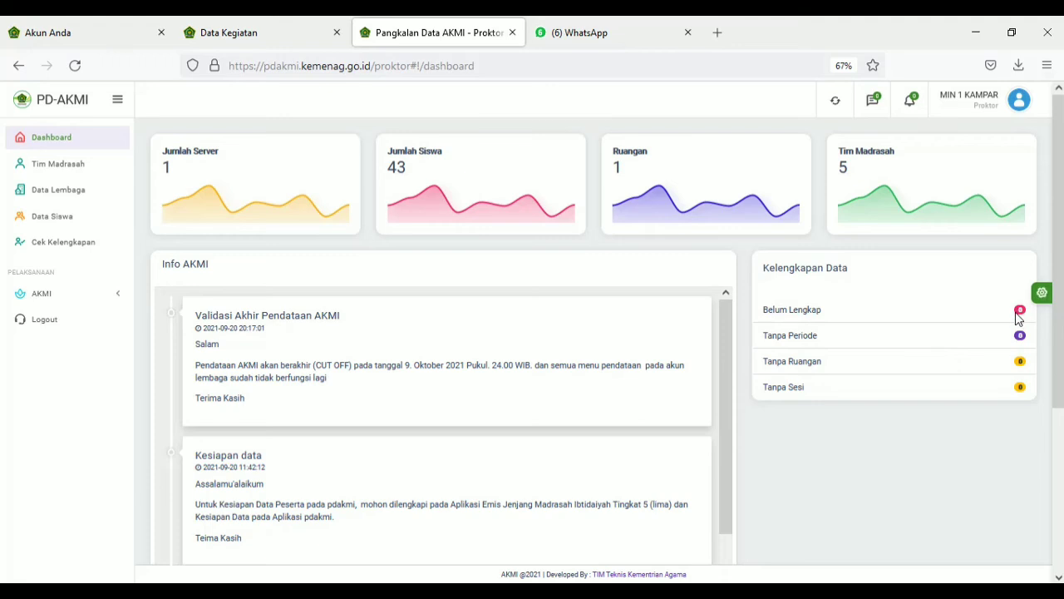
{"action": "left_click", "coordinate": [1019, 363]}
{"action": "left_click", "coordinate": [1020, 390]}
- Switch to the Pangkalan Data AKMI - KAMPAR workbook in Excel and review the Siswa figures of all listed madrasahs
{"action": "key", "text": "alt+Tab"}
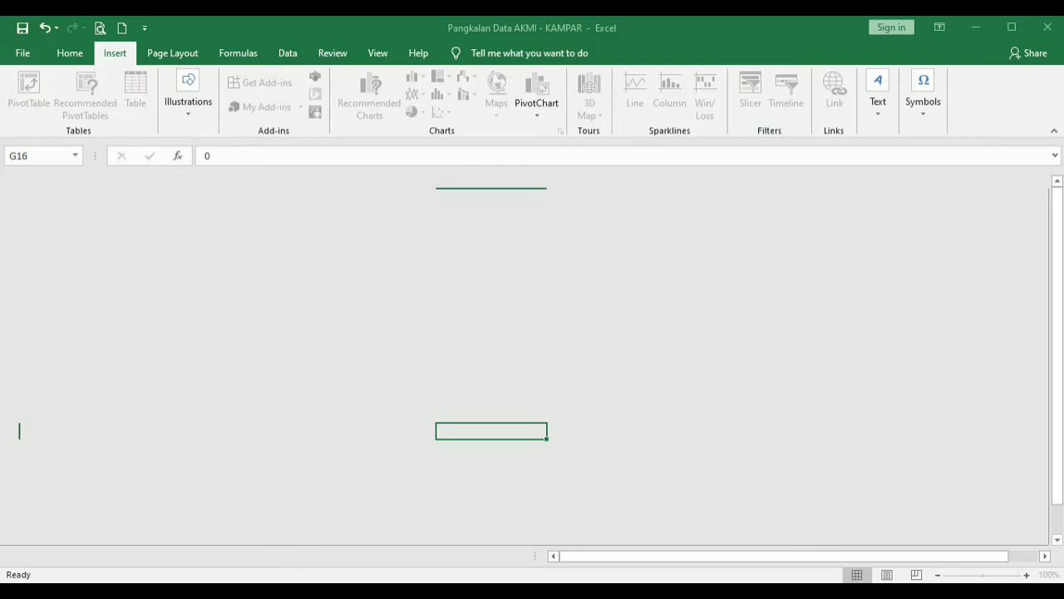
{"action": "left_click", "coordinate": [620, 307]}
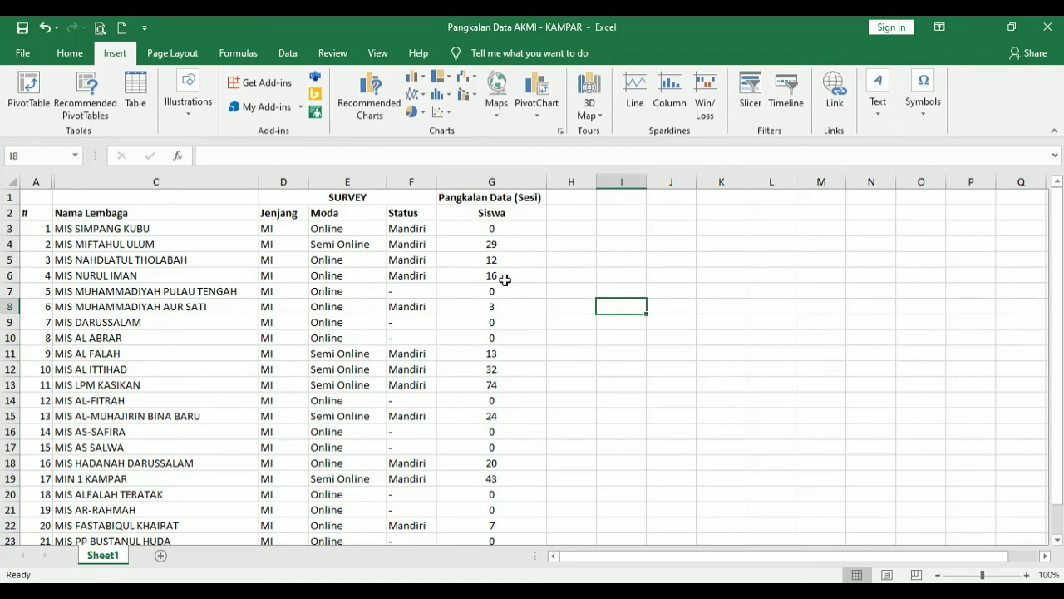
{"action": "left_click", "coordinate": [502, 226]}
{"action": "key", "text": "Down"}
{"action": "key", "text": "Down"}
{"action": "key", "text": "Down"}
{"action": "key", "text": "Down"}
{"action": "key", "text": "Down"}
{"action": "key", "text": "Down"}
{"action": "key", "text": "Down"}
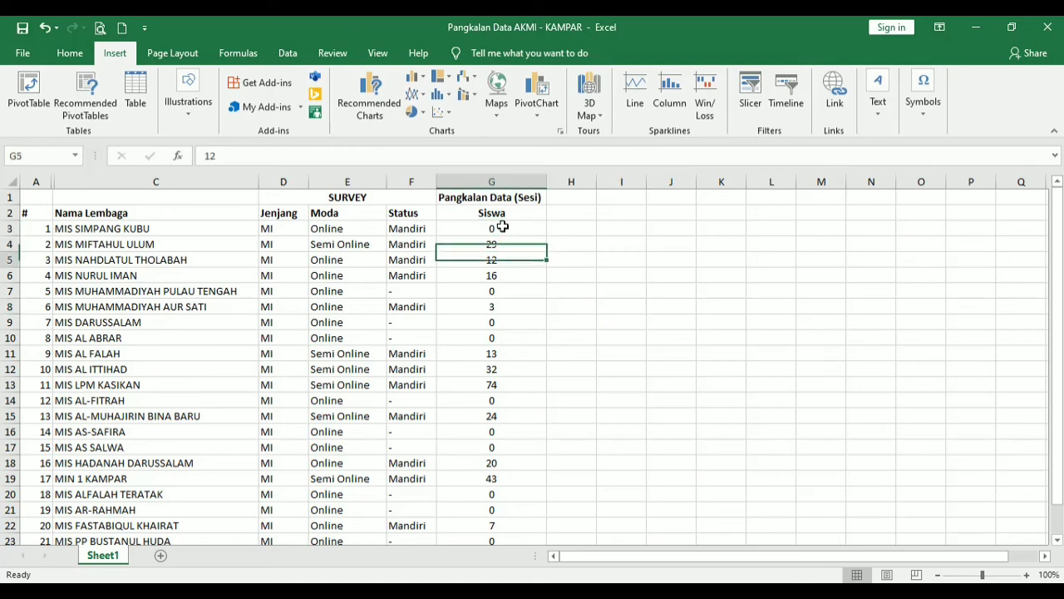
{"action": "key", "text": "Down"}
{"action": "key", "text": "Down"}
{"action": "key", "text": "Down"}
{"action": "key", "text": "Down"}
{"action": "key", "text": "Down"}
{"action": "key", "text": "Down"}
{"action": "key", "text": "Down"}
{"action": "key", "text": "Down"}
{"action": "key", "text": "Down"}
{"action": "key", "text": "Down"}
{"action": "key", "text": "Down"}
{"action": "key", "text": "Down"}
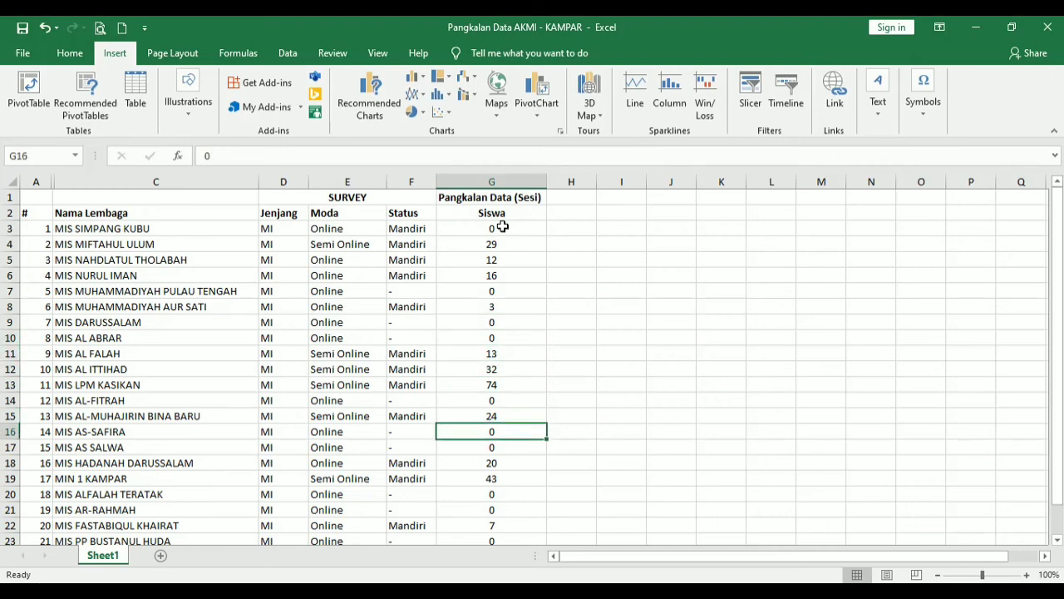
{"action": "key", "text": "Down"}
{"action": "key", "text": "Down"}
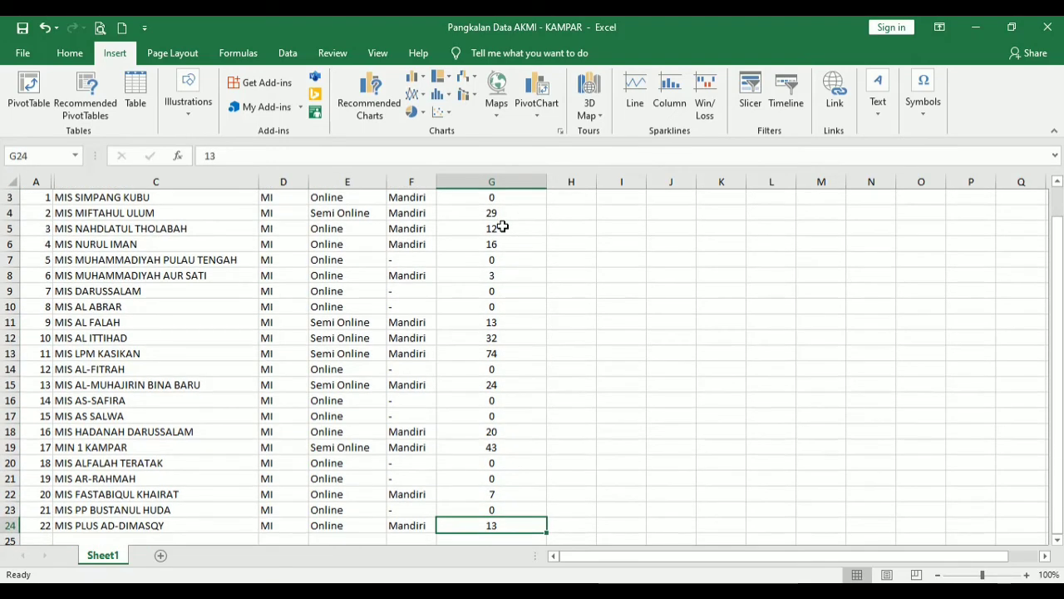
- Examine the Siswa figure for MIN 1 KAMPAR and compare it with the neighbouring madrasahs' figures and Moda
{"action": "left_click", "coordinate": [463, 449]}
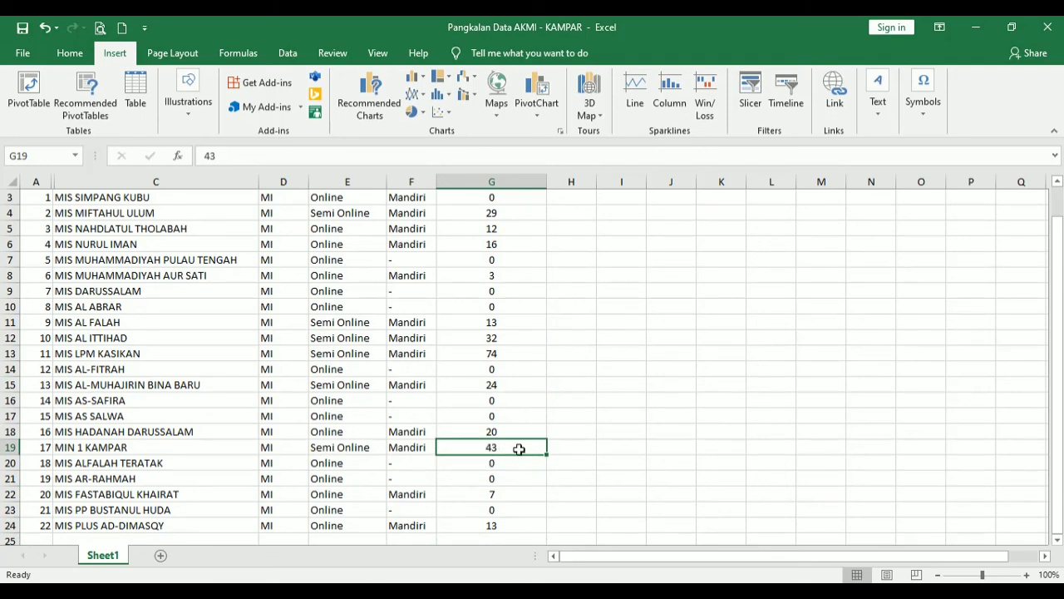
{"action": "key", "text": "Up"}
{"action": "key", "text": "Up"}
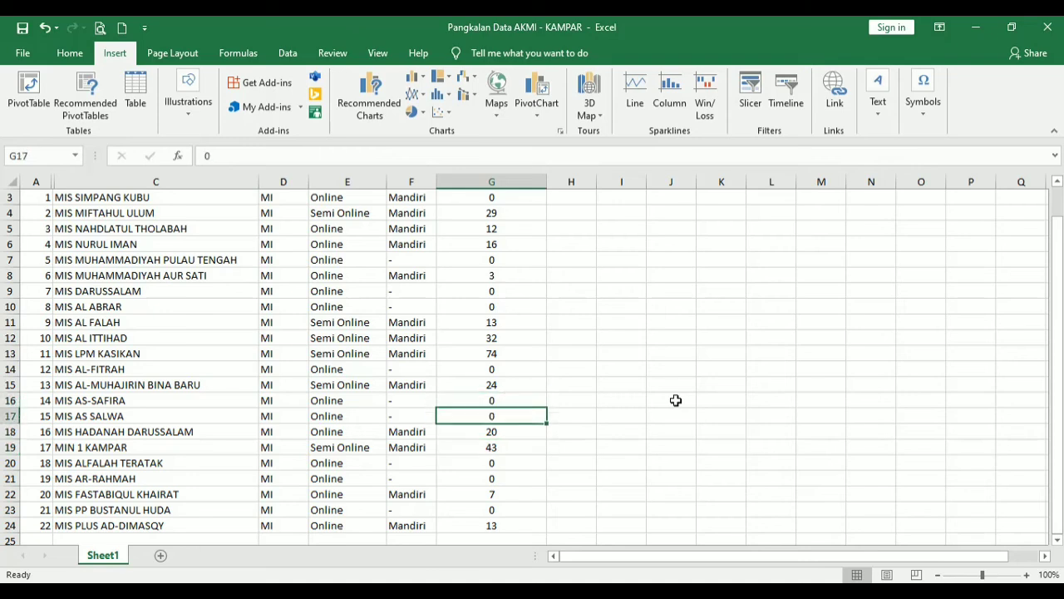
{"action": "key", "text": "Up"}
{"action": "key", "text": "Left"}
{"action": "key", "text": "Left"}
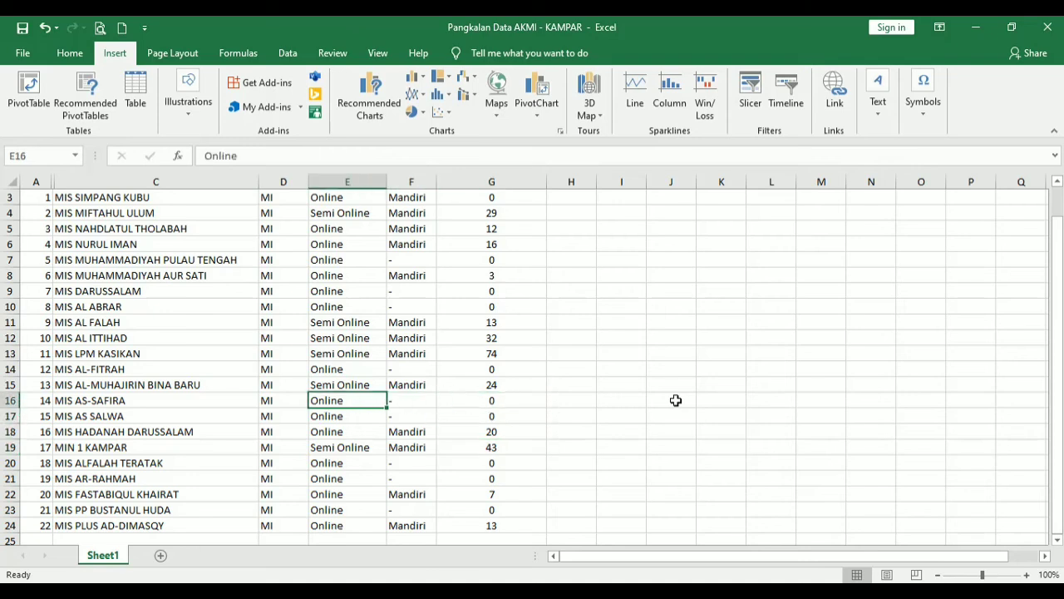
{"action": "key", "text": "Right"}
{"action": "key", "text": "Right"}
{"action": "key", "text": "Down"}
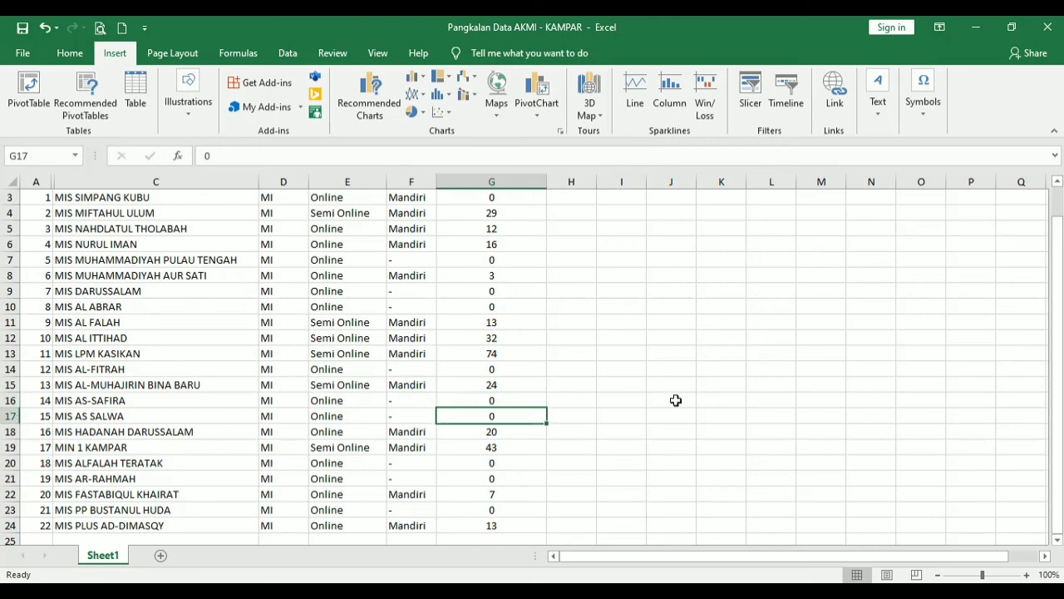
{"action": "key", "text": "Down"}
{"action": "key", "text": "Up"}
{"action": "key", "text": "Up"}
{"action": "key", "text": "Down"}
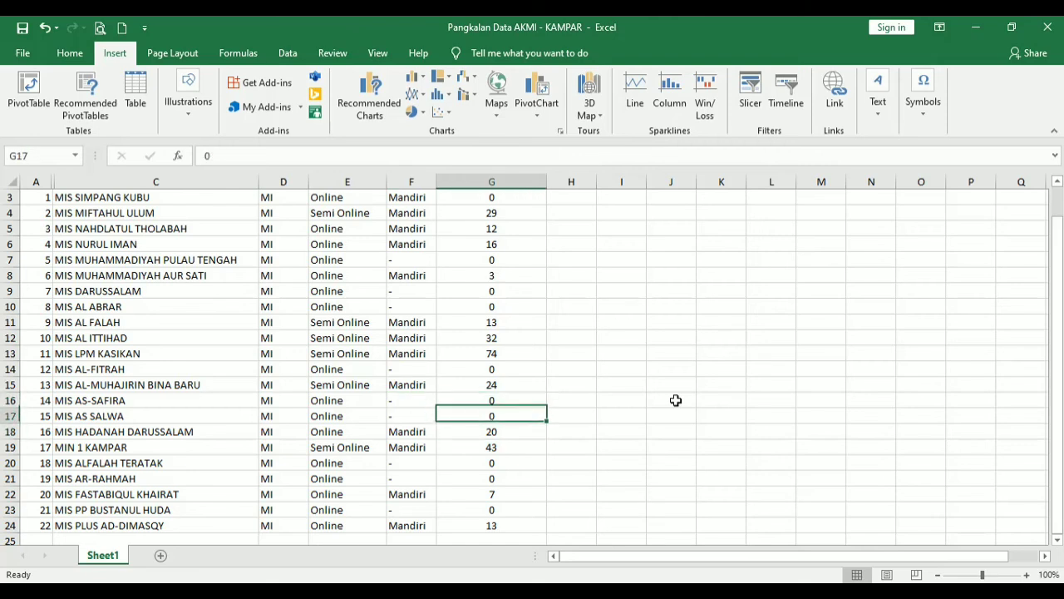
{"action": "key", "text": "Up"}
{"action": "key", "text": "Down"}
{"action": "key", "text": "Down"}
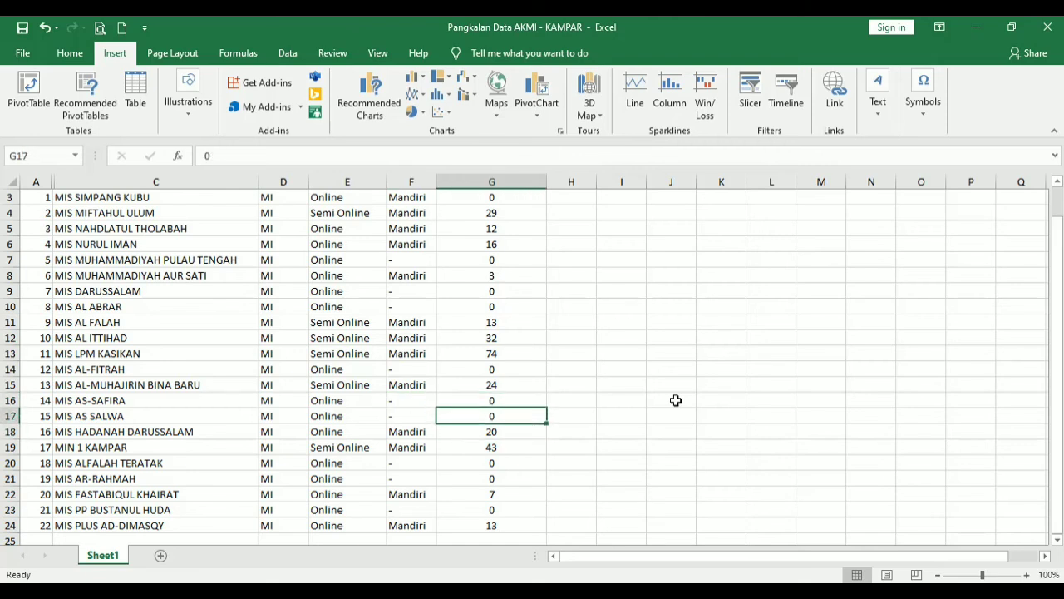
{"action": "key", "text": "Down"}
{"action": "key", "text": "Down"}
{"action": "key", "text": "Down"}
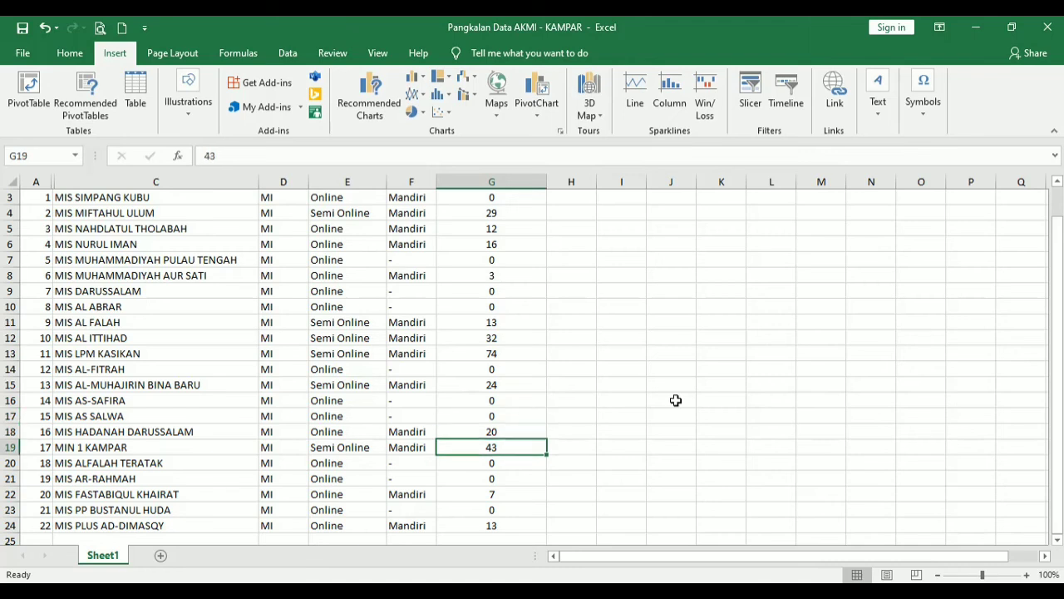
- Review the Siswa figures from MIN 1 KAMPAR back up to MIS MUHAMMADIYAH AUR SATI
{"action": "key", "text": "Up"}
{"action": "key", "text": "Up"}
{"action": "key", "text": "Up"}
{"action": "key", "text": "Up"}
{"action": "key", "text": "Up"}
{"action": "key", "text": "Up"}
{"action": "key", "text": "Up"}
{"action": "key", "text": "Up"}
{"action": "key", "text": "Up"}
{"action": "key", "text": "Up"}
{"action": "key", "text": "Up"}
{"action": "key", "text": "Up"}
{"action": "key", "text": "Up"}
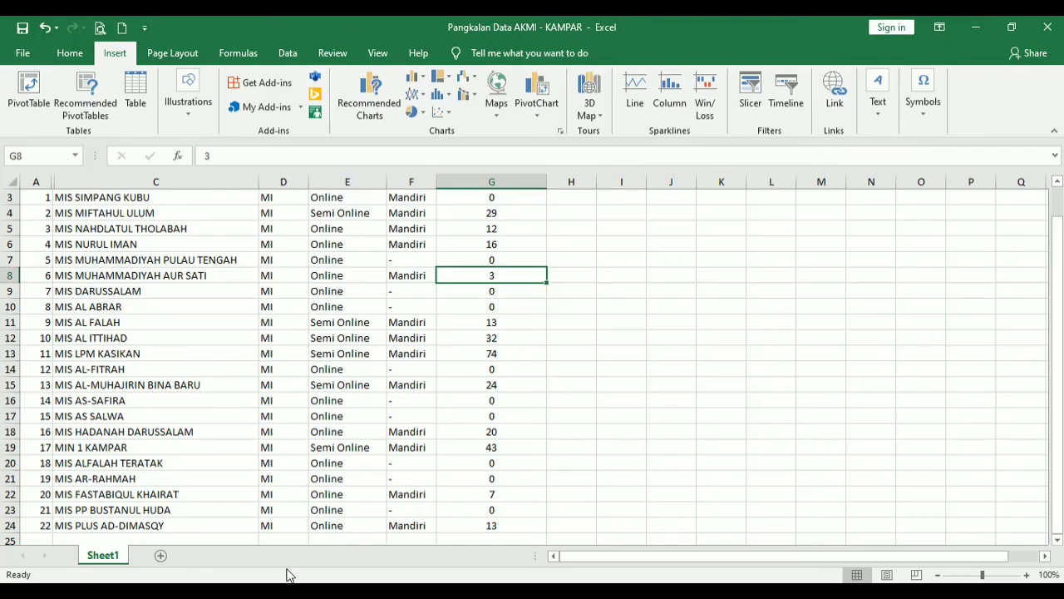
- Return to PD-AKMI in the browser and view the supervisor data under Pengawas
{"action": "left_click", "coordinate": [483, 592]}
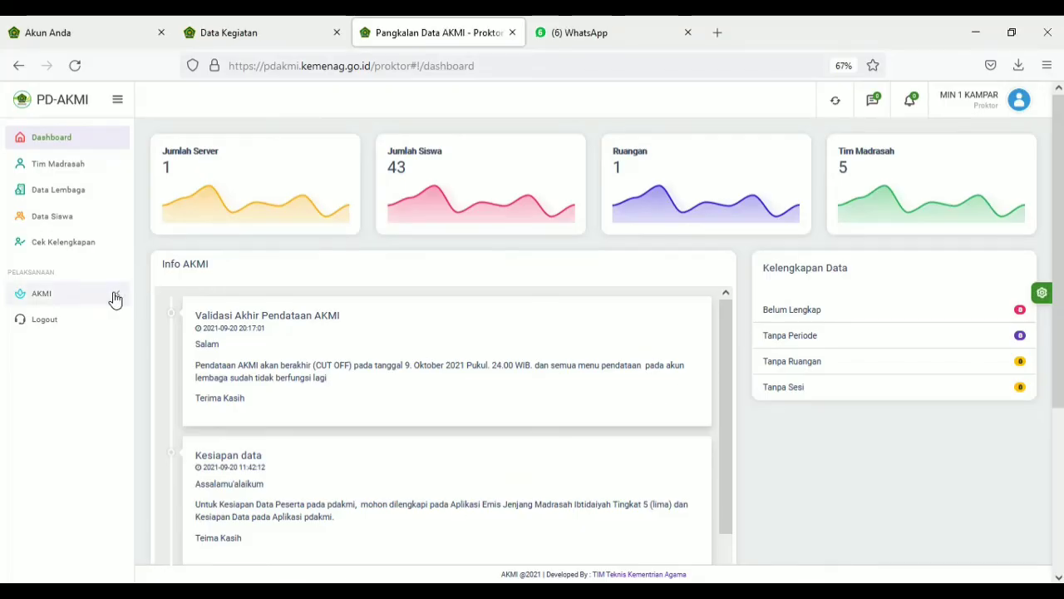
{"action": "left_click", "coordinate": [111, 295]}
{"action": "left_click", "coordinate": [69, 366]}
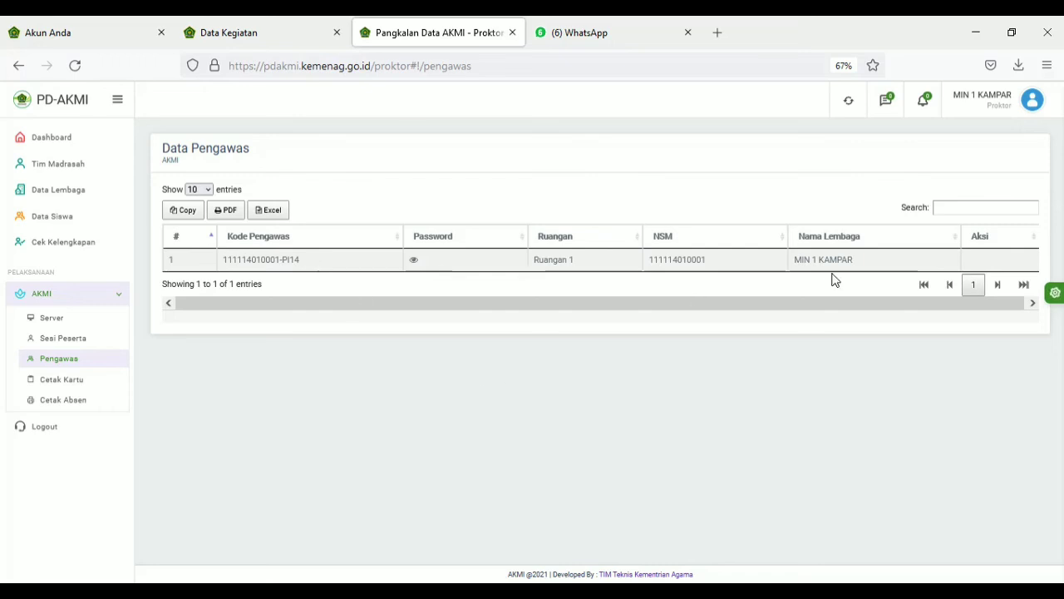
{"action": "left_click_drag", "start_coordinate": [811, 301], "coordinate": [837, 306]}
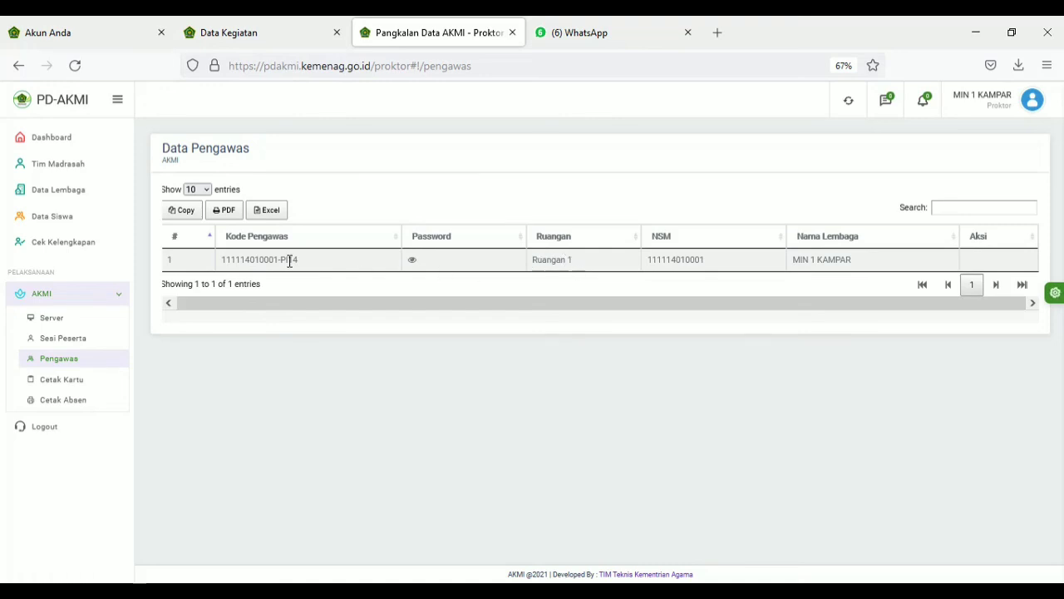
- Compare the room listed for the server under Server with the supervisor's room under Pengawas
{"action": "left_click", "coordinate": [70, 321]}
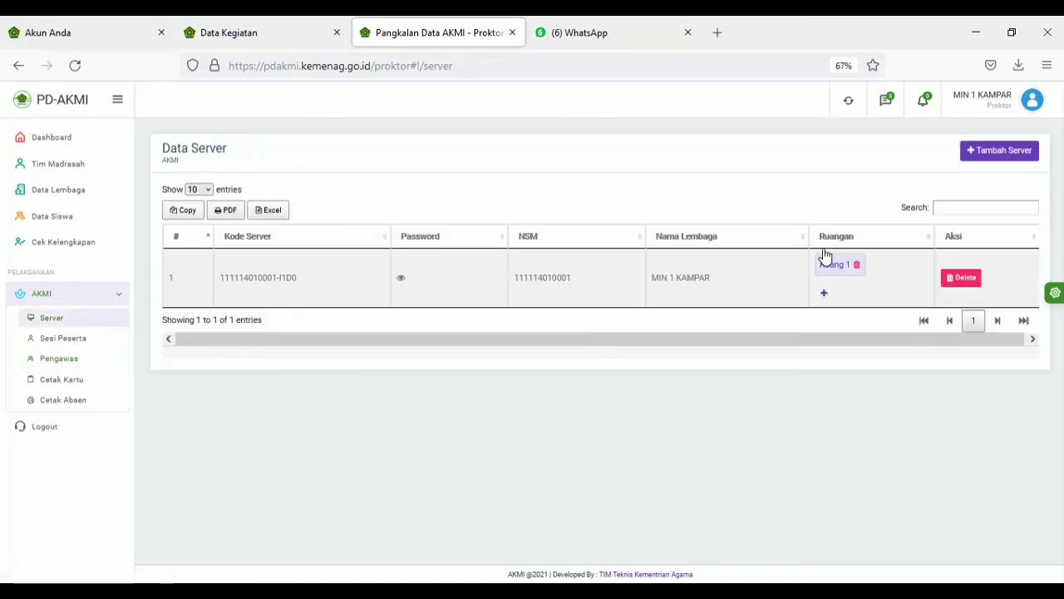
{"action": "left_click", "coordinate": [60, 360]}
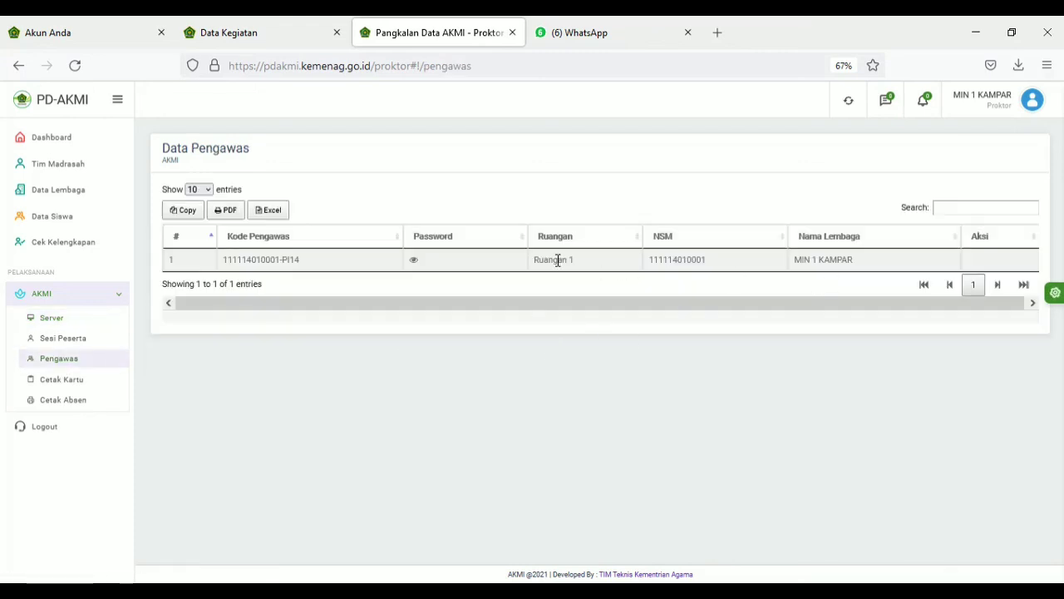
{"action": "left_click", "coordinate": [48, 320]}
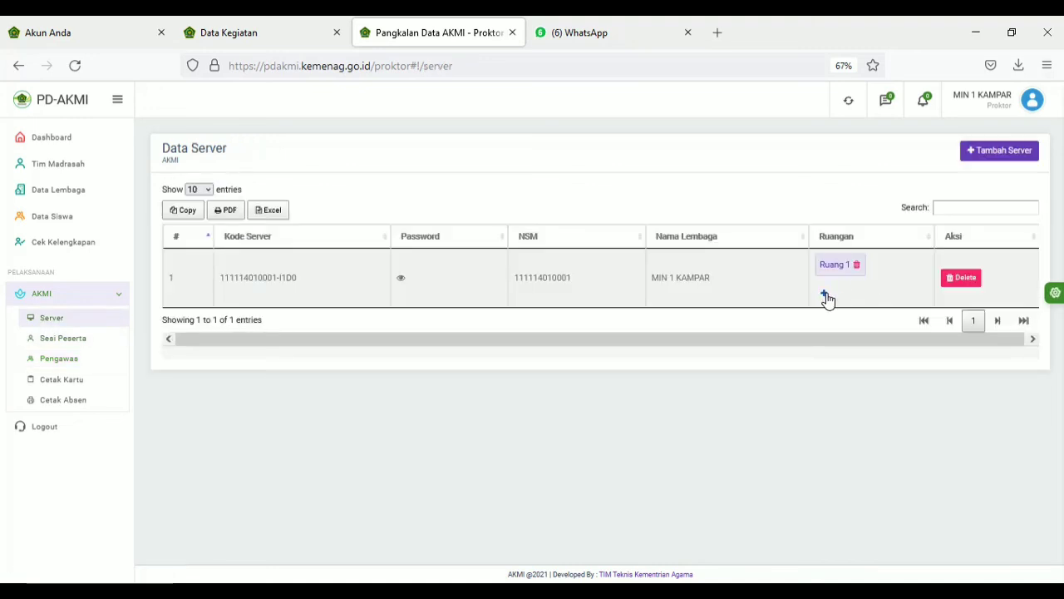
{"action": "left_click", "coordinate": [64, 364]}
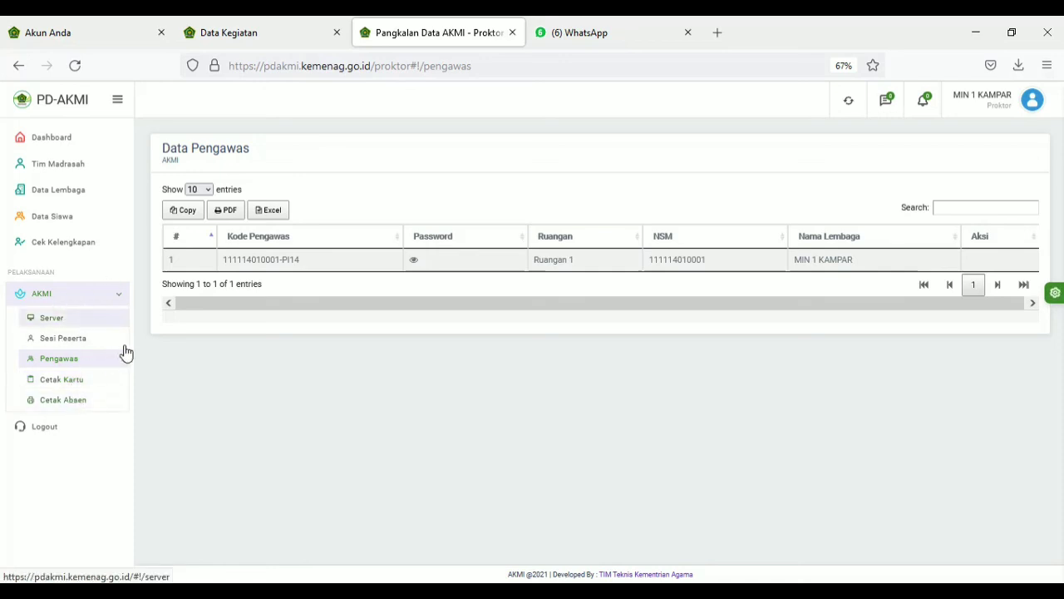
- Generate the participant cards under Cetak Kartu for period 2 (2021-11-17), Ruang 1 and Sesi 1
{"action": "left_click", "coordinate": [81, 384]}
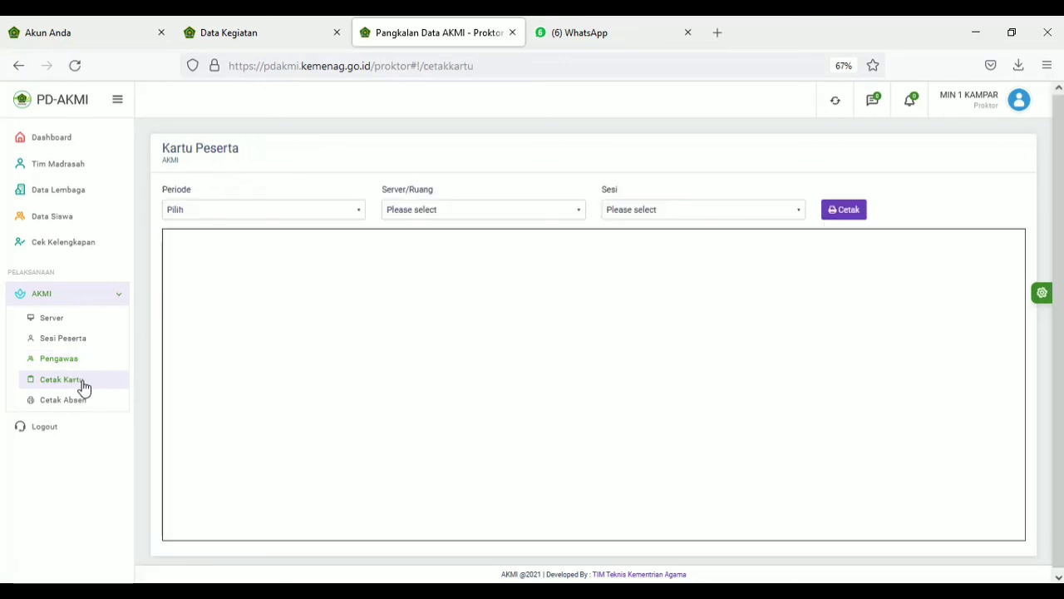
{"action": "left_click", "coordinate": [203, 212]}
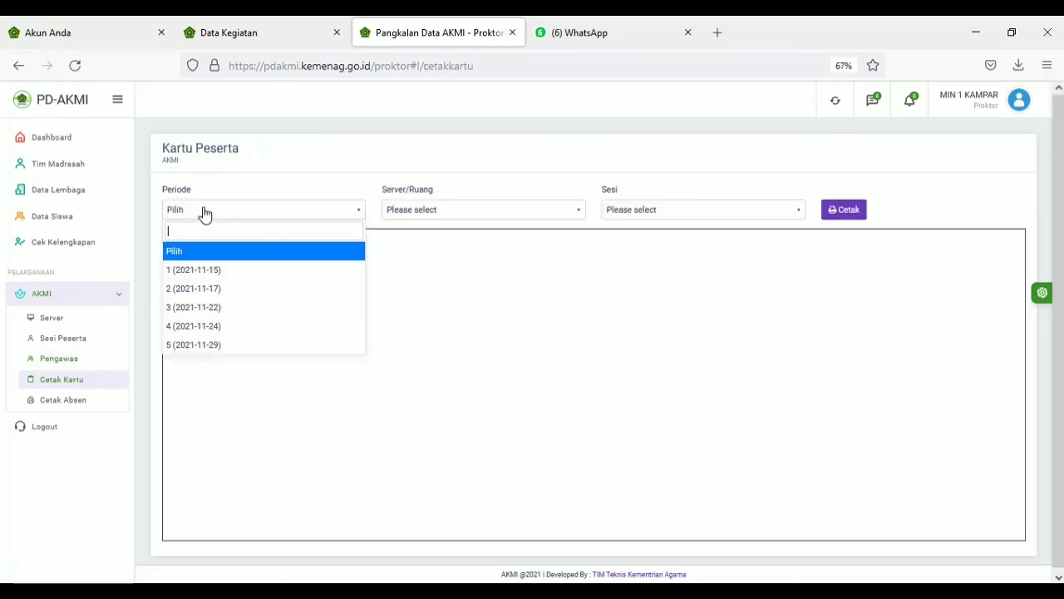
{"action": "left_click", "coordinate": [202, 297]}
{"action": "left_click", "coordinate": [499, 215]}
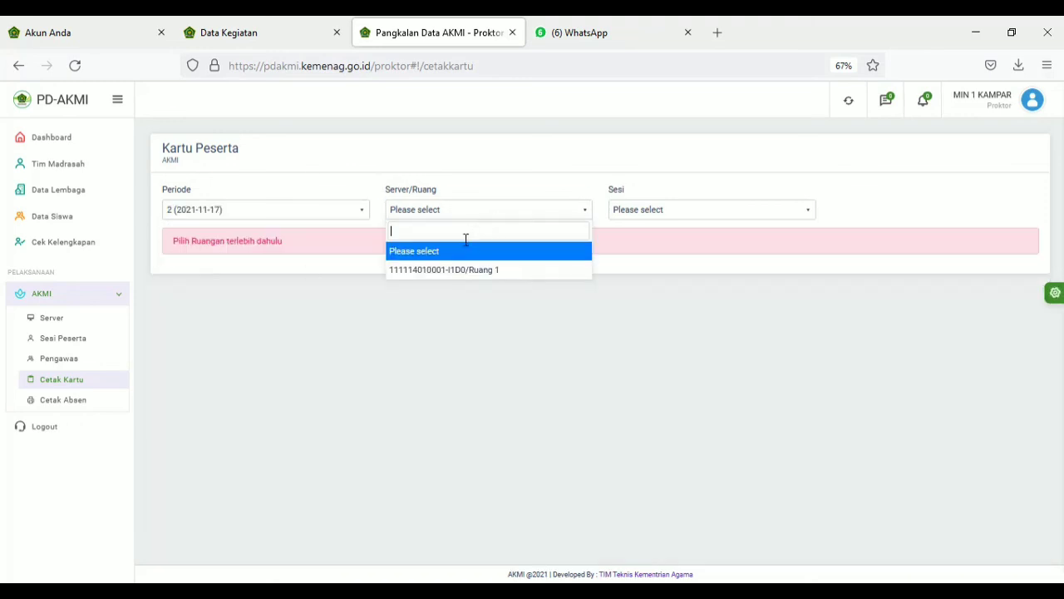
{"action": "left_click", "coordinate": [444, 271]}
{"action": "left_click", "coordinate": [684, 213]}
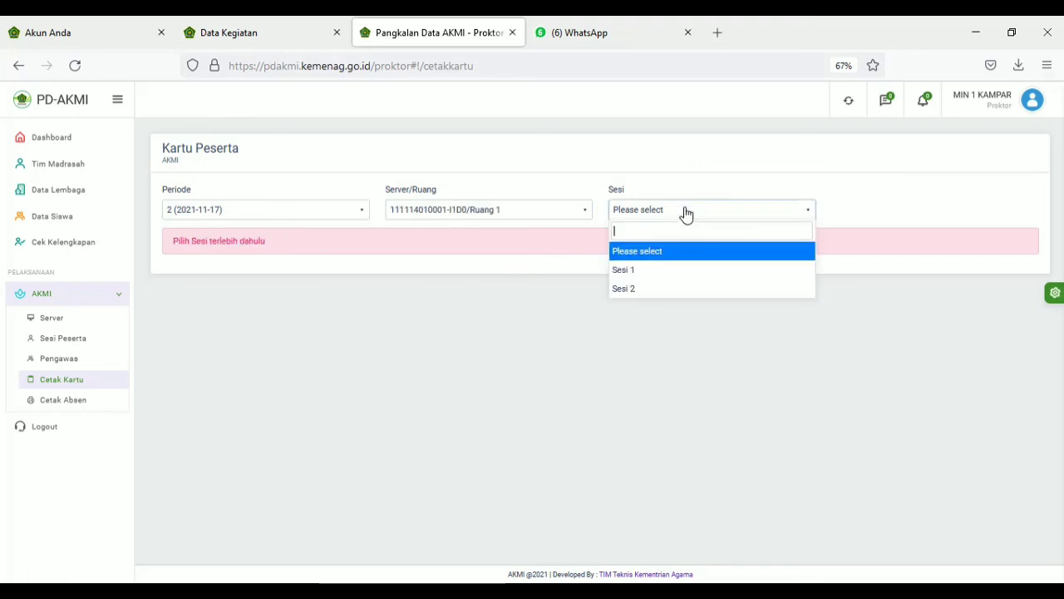
{"action": "left_click", "coordinate": [644, 275]}
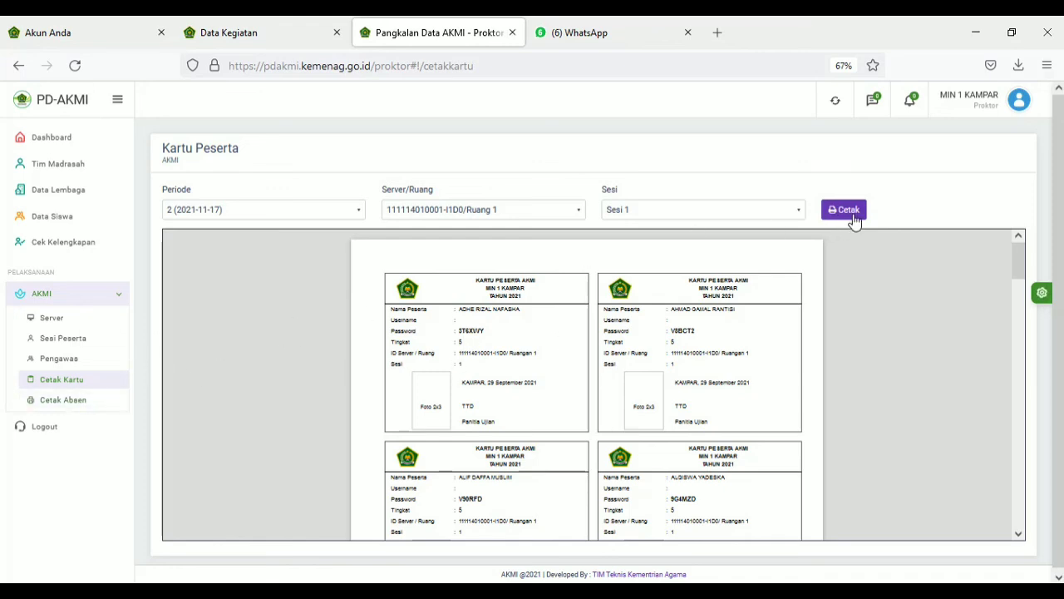
- Generate the attendance list under Cetak Absen for period 2 (2021-11-17), then return to the Dashboard
{"action": "left_click", "coordinate": [69, 404]}
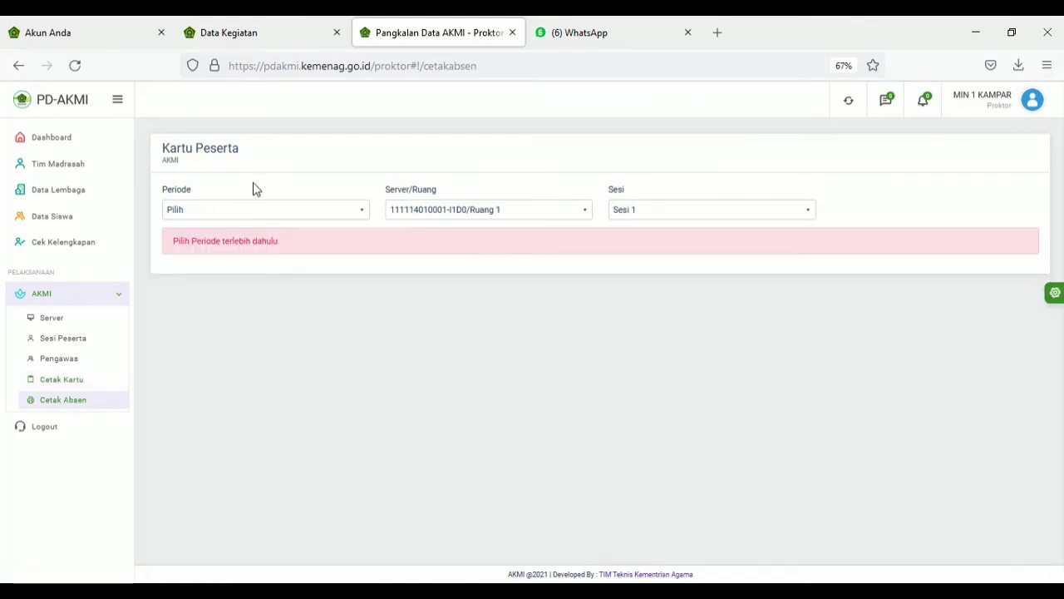
{"action": "left_click", "coordinate": [260, 213]}
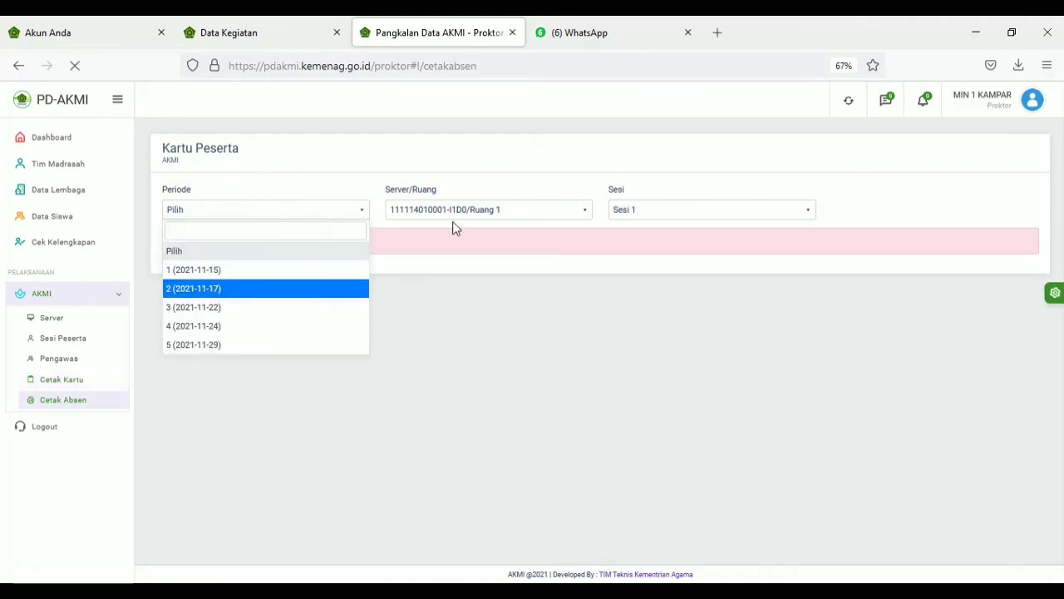
{"action": "key", "text": "Return"}
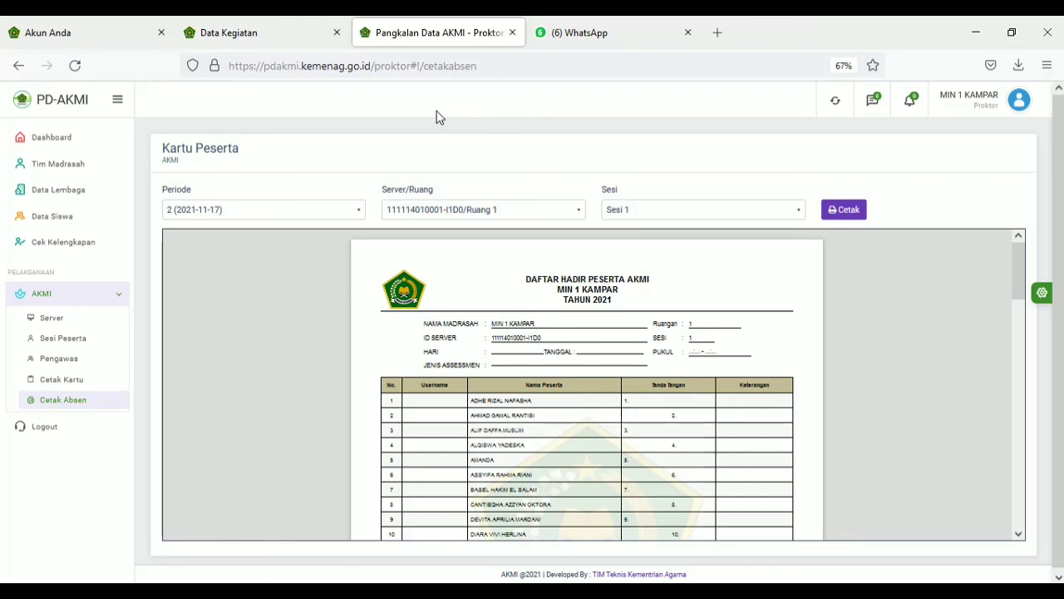
{"action": "left_click", "coordinate": [44, 147]}
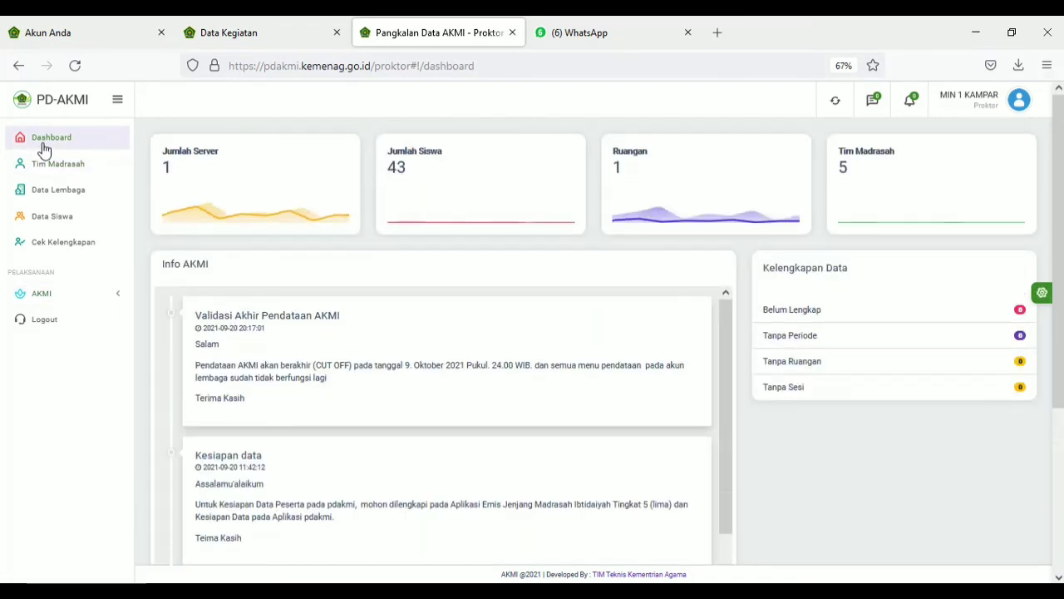